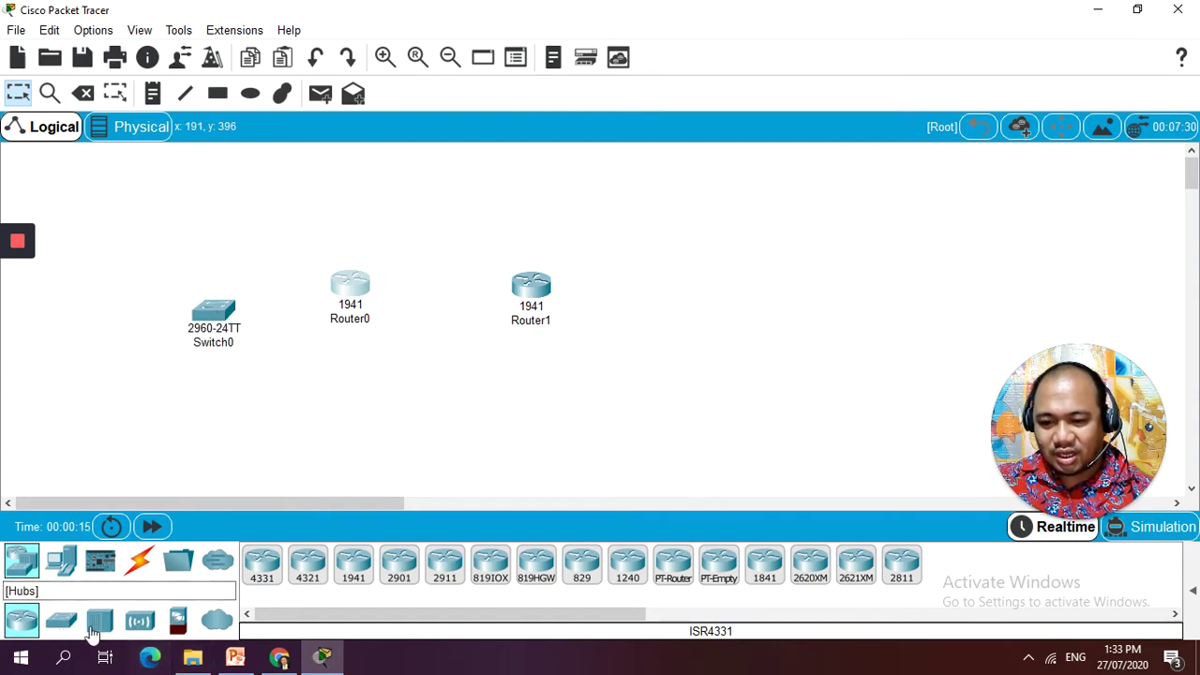
- Add two PCs beside Switch0, one above the other, and a Server-PT on the far side of Router1
{"action": "left_click_drag", "start_coordinate": [61, 561], "coordinate": [110, 243]}
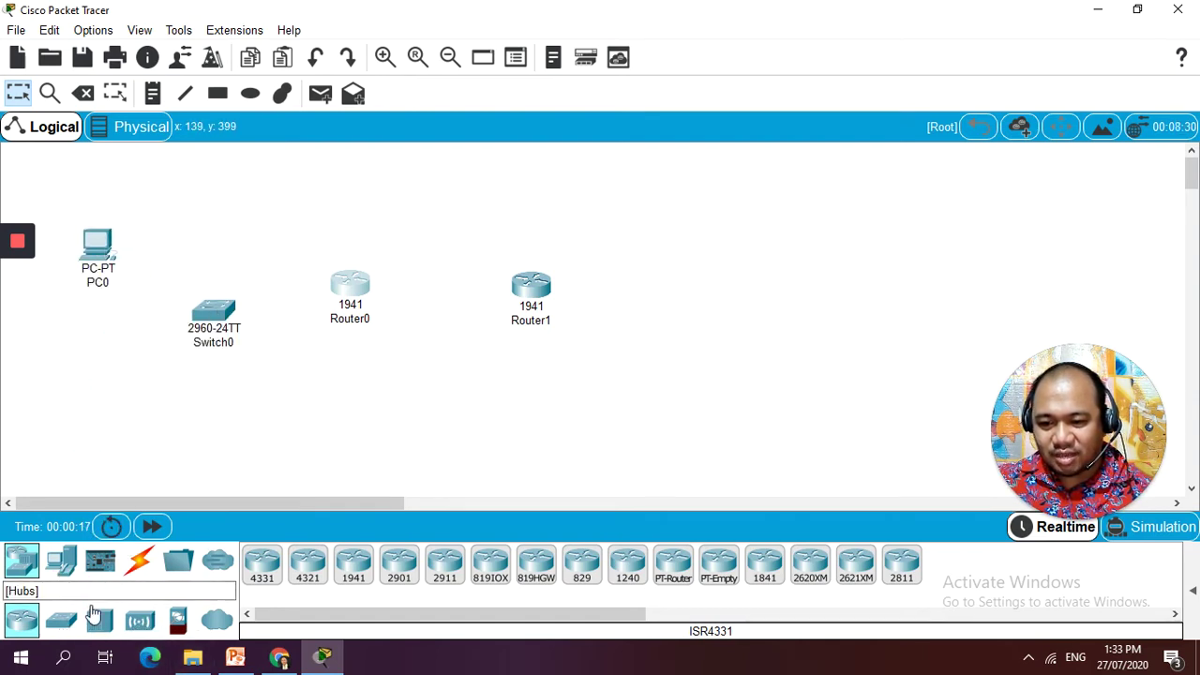
{"action": "left_click_drag", "start_coordinate": [61, 561], "coordinate": [98, 362]}
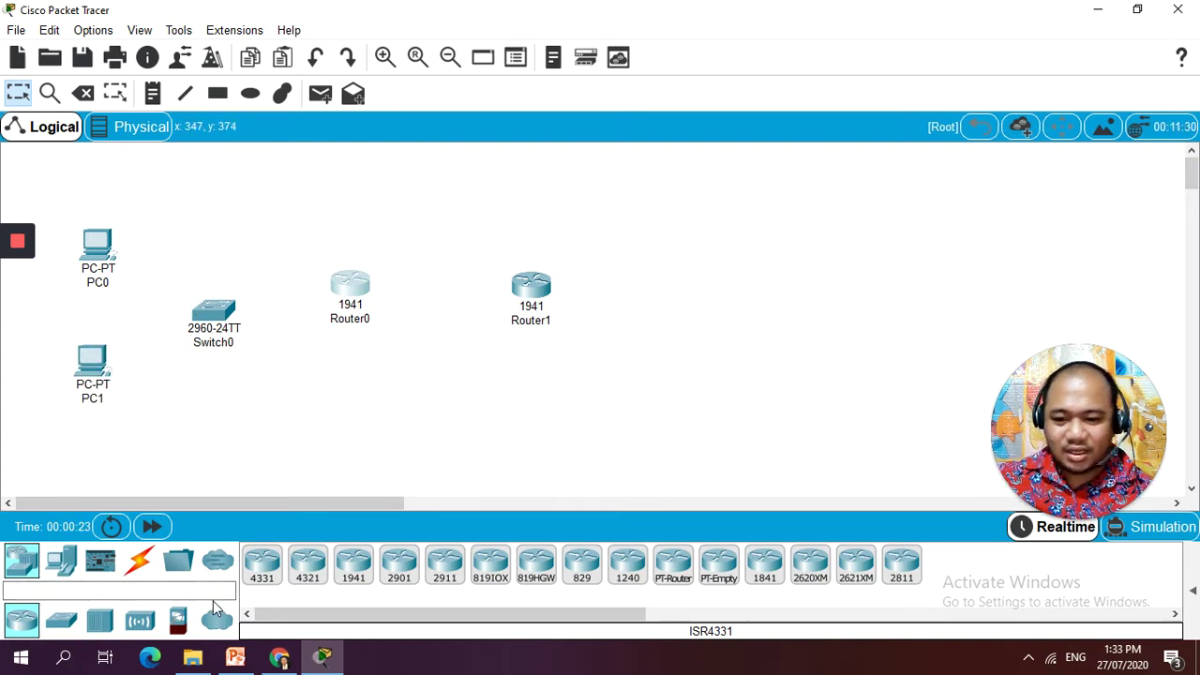
{"action": "left_click", "coordinate": [61, 561]}
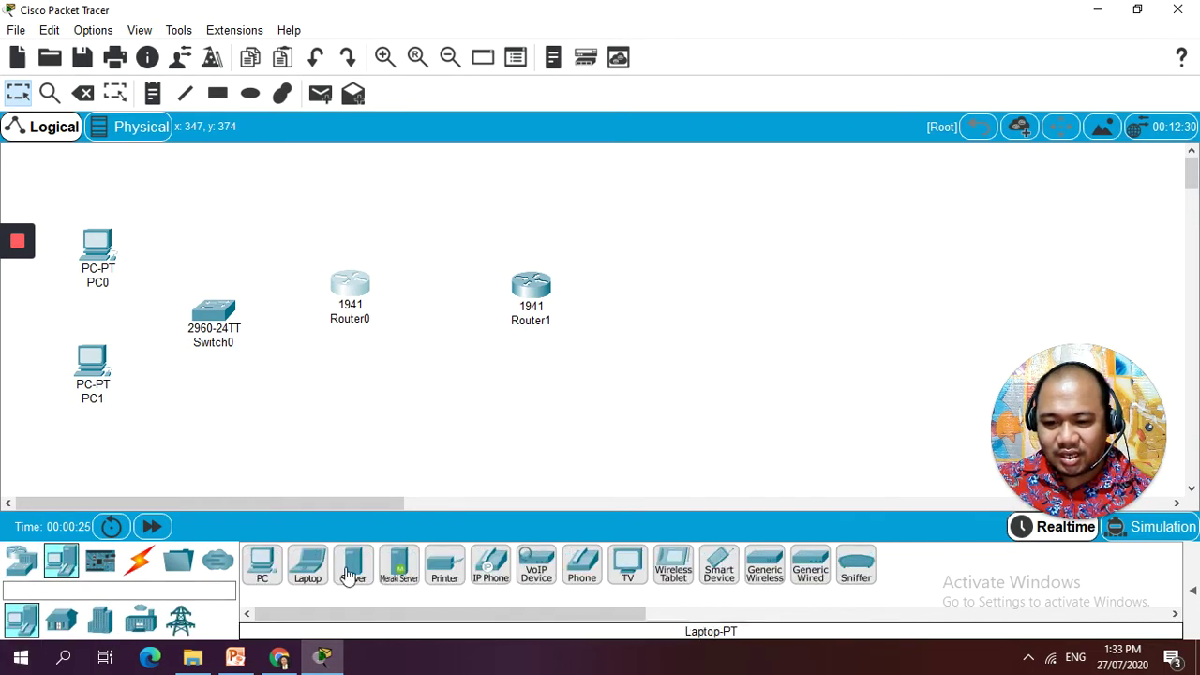
{"action": "left_click_drag", "start_coordinate": [353, 569], "coordinate": [716, 288]}
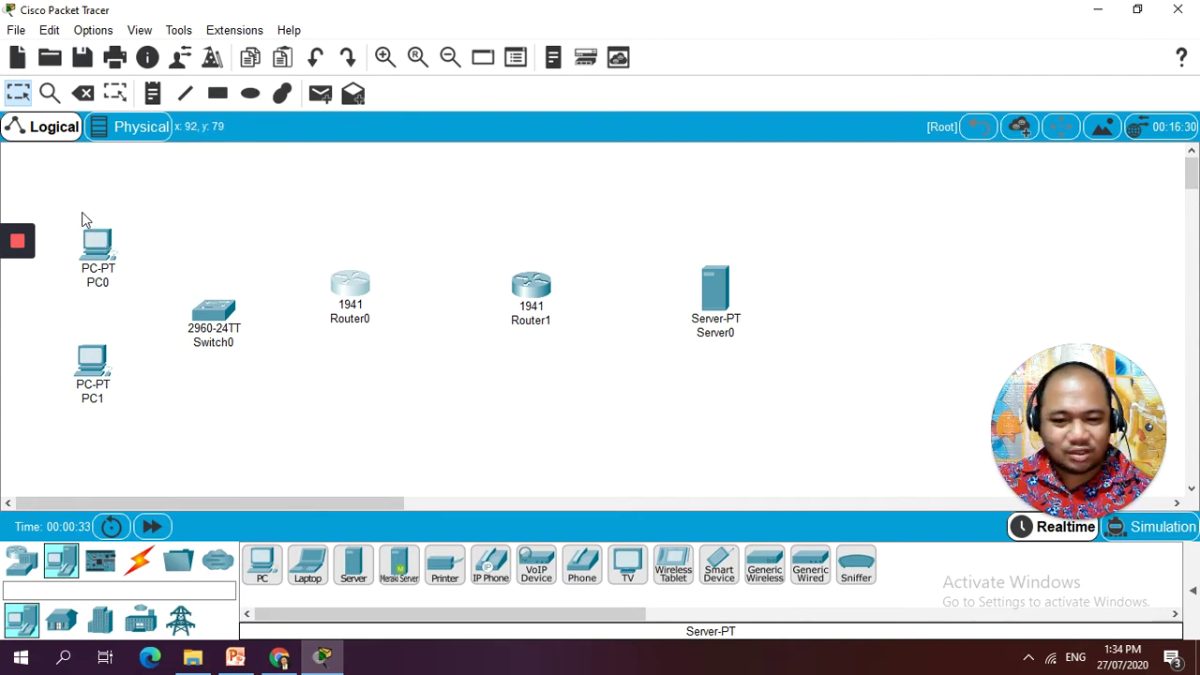
- Reposition Switch0 slightly higher, Router0 slightly towards Router1, and PC1 slightly higher to even out the topology layout
{"action": "left_click_drag", "start_coordinate": [203, 316], "coordinate": [210, 293]}
{"action": "left_click_drag", "start_coordinate": [355, 298], "coordinate": [371, 297]}
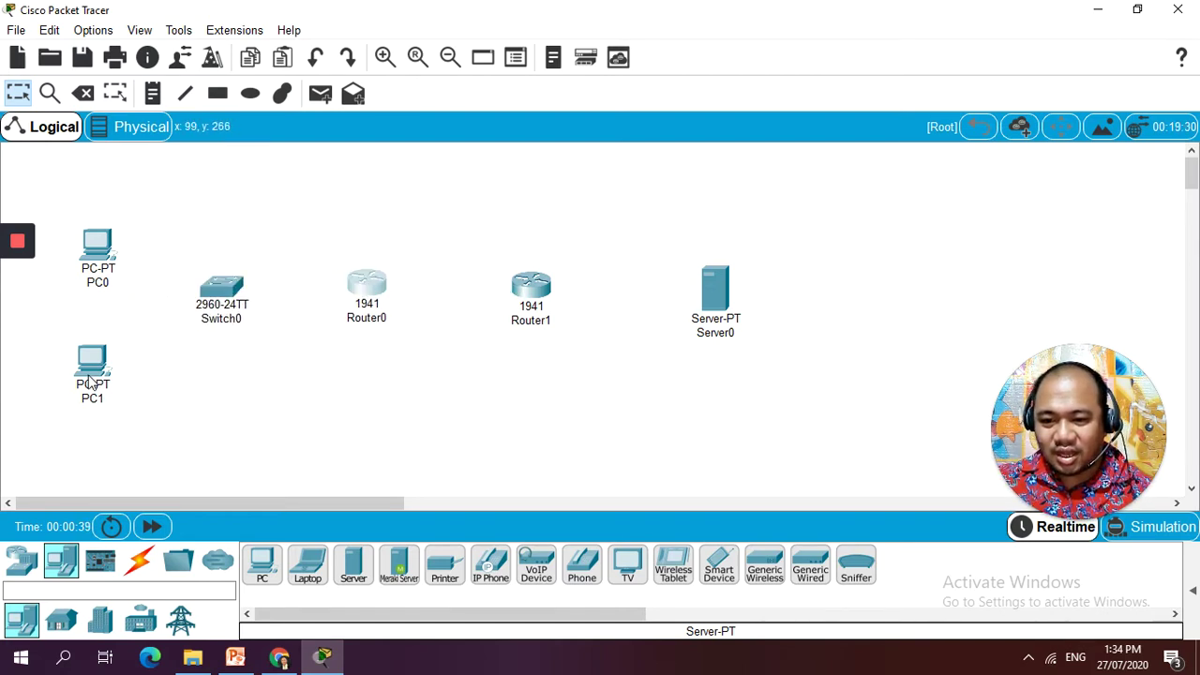
{"action": "left_click_drag", "start_coordinate": [90, 378], "coordinate": [92, 364]}
- Rename Router0 as R1 and Router1 as R2
{"action": "left_click", "coordinate": [370, 319]}
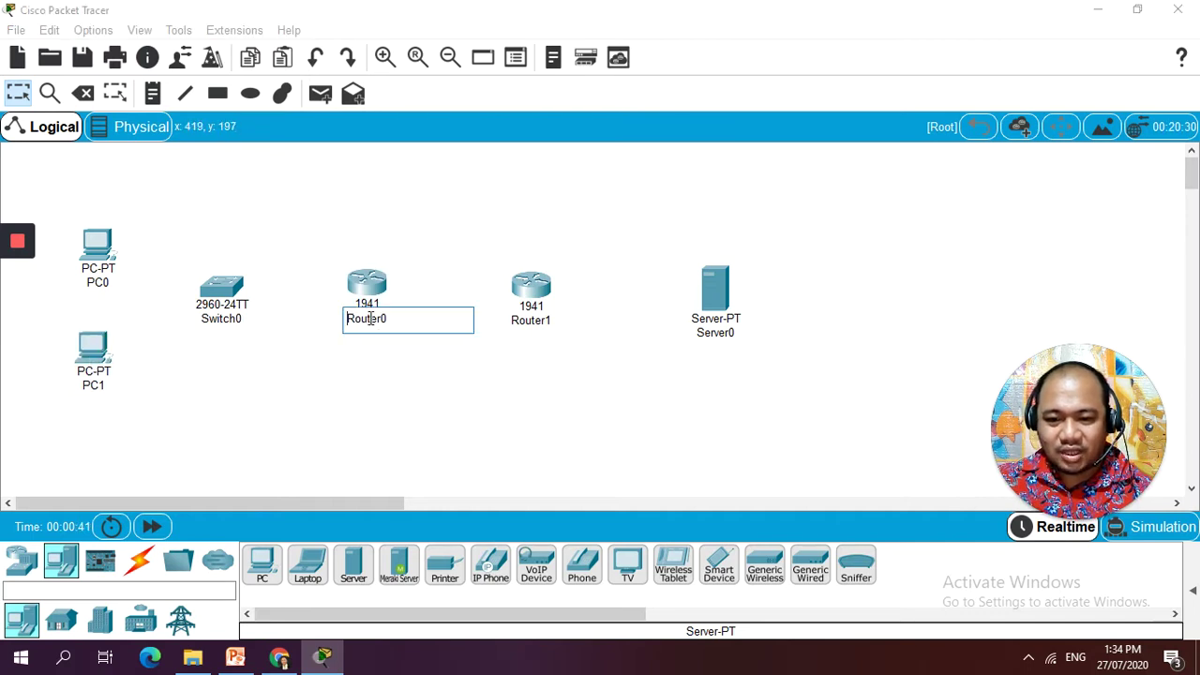
{"action": "left_click_drag", "start_coordinate": [409, 322], "coordinate": [313, 323]}
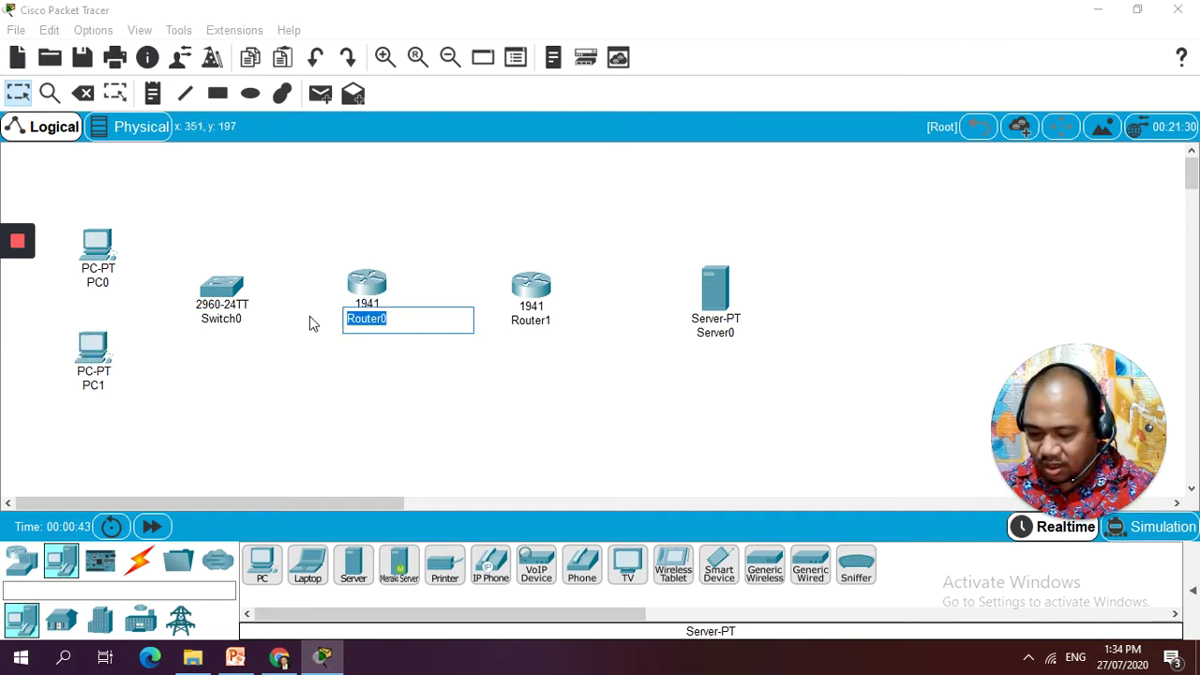
{"action": "type", "text": "R1"}
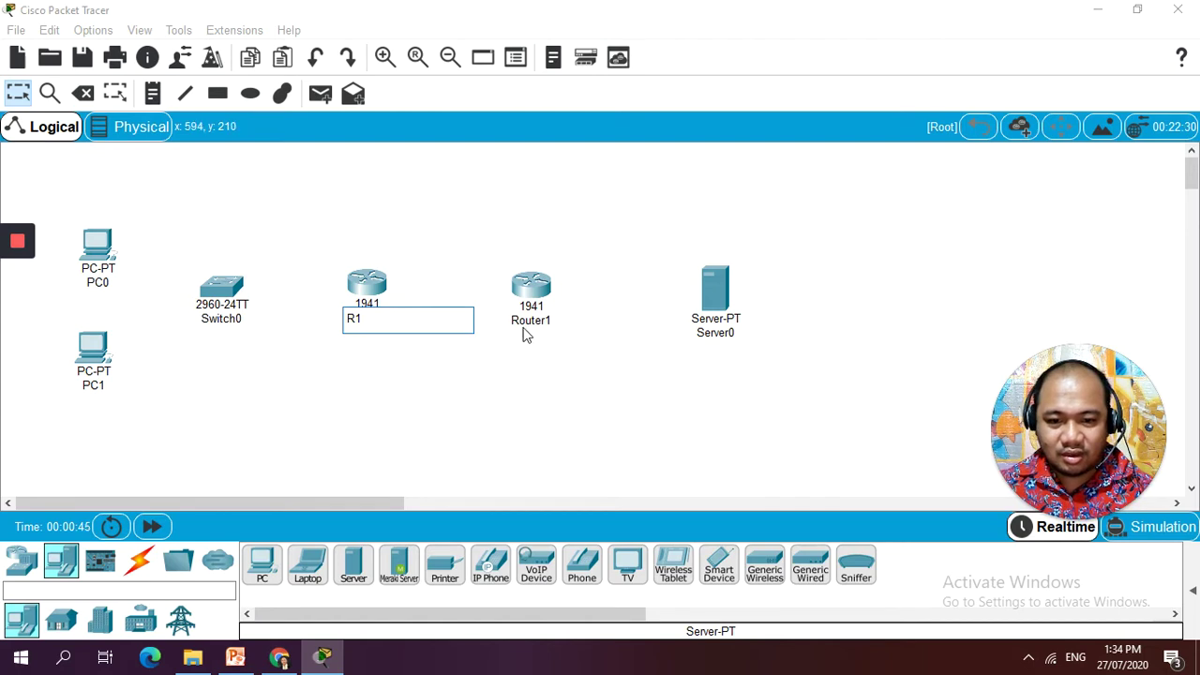
{"action": "left_click", "coordinate": [530, 330]}
{"action": "left_click", "coordinate": [530, 322]}
{"action": "left_click_drag", "start_coordinate": [551, 321], "coordinate": [431, 330]}
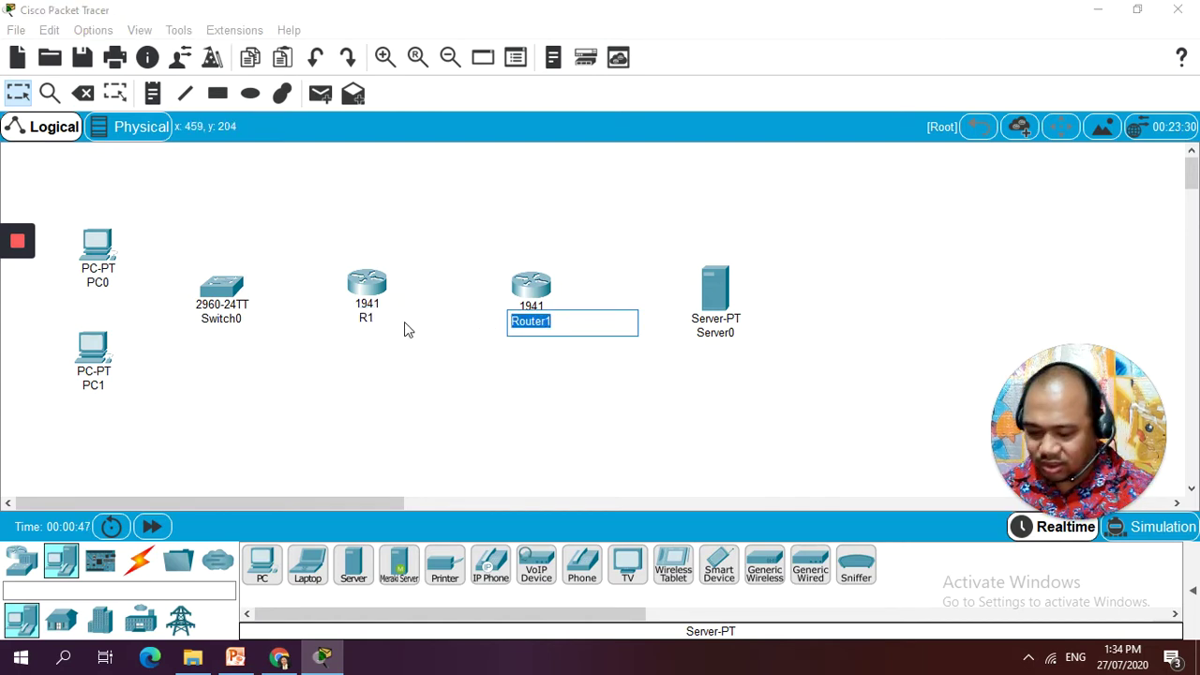
{"action": "type", "text": "R2"}
{"action": "left_click", "coordinate": [262, 394]}
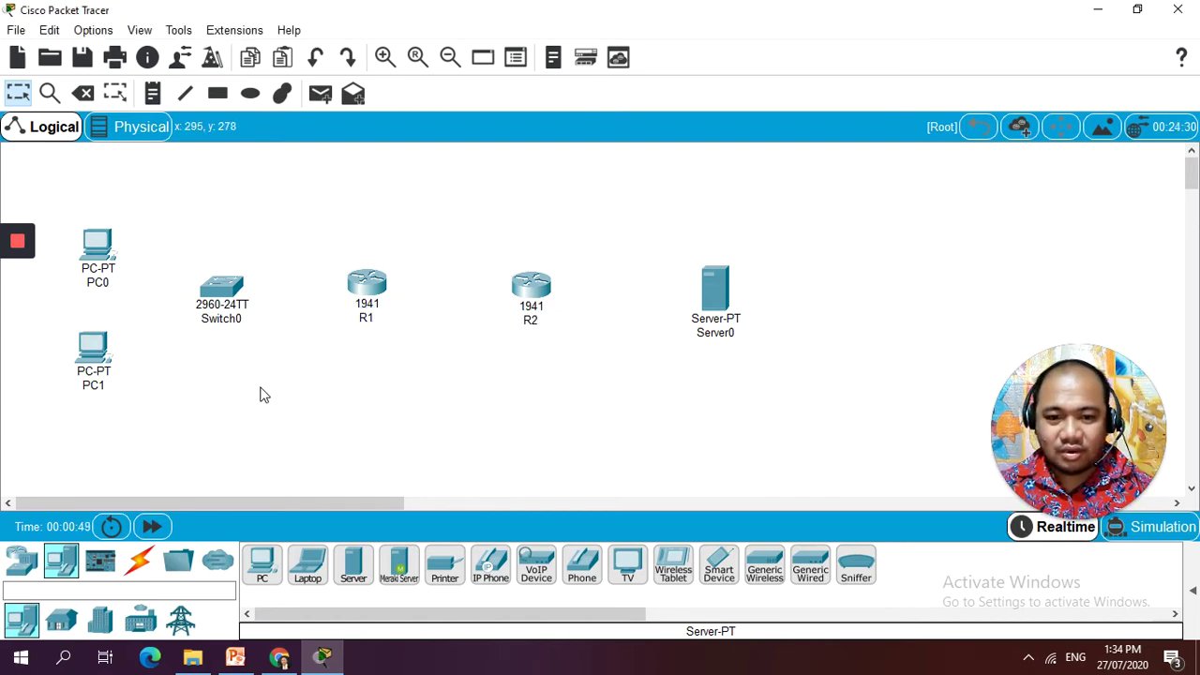
- Rename Switch0 as S1
{"action": "left_click", "coordinate": [226, 322]}
{"action": "left_click_drag", "start_coordinate": [214, 319], "coordinate": [108, 323]}
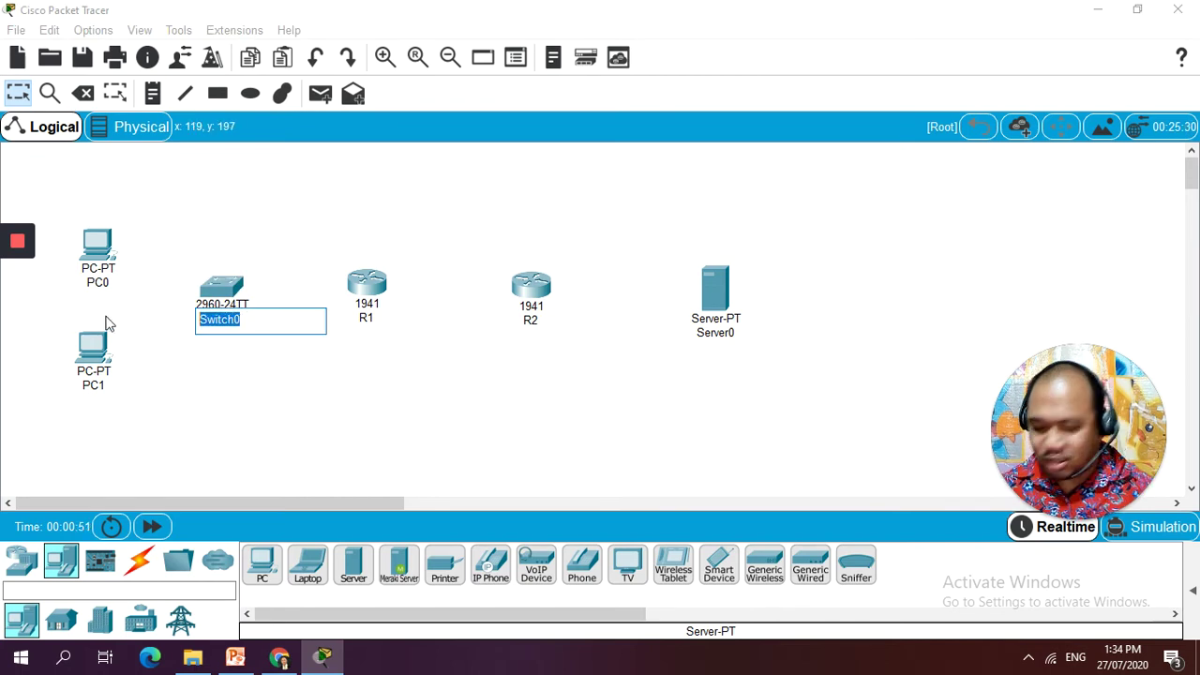
{"action": "type", "text": "S1"}
{"action": "left_click", "coordinate": [262, 393]}
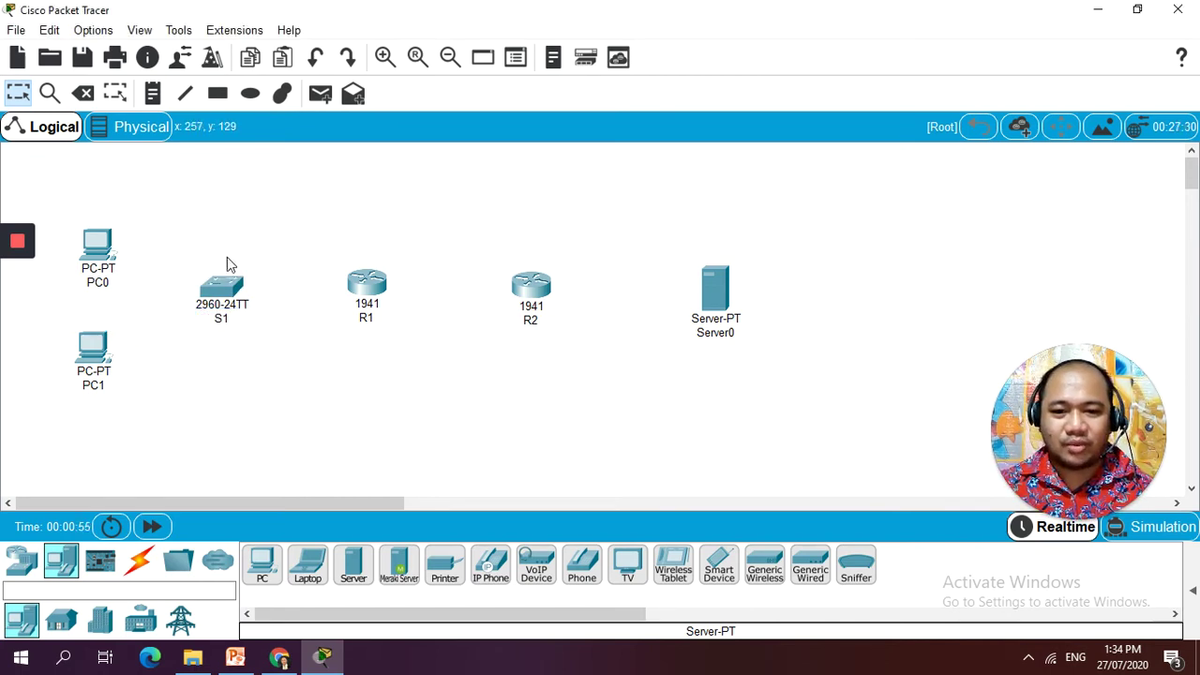
- Connect PC0's FastEthernet0 to FastEthernet0/1 on switch S1 with a copper straight-through cable
{"action": "left_click", "coordinate": [138, 561]}
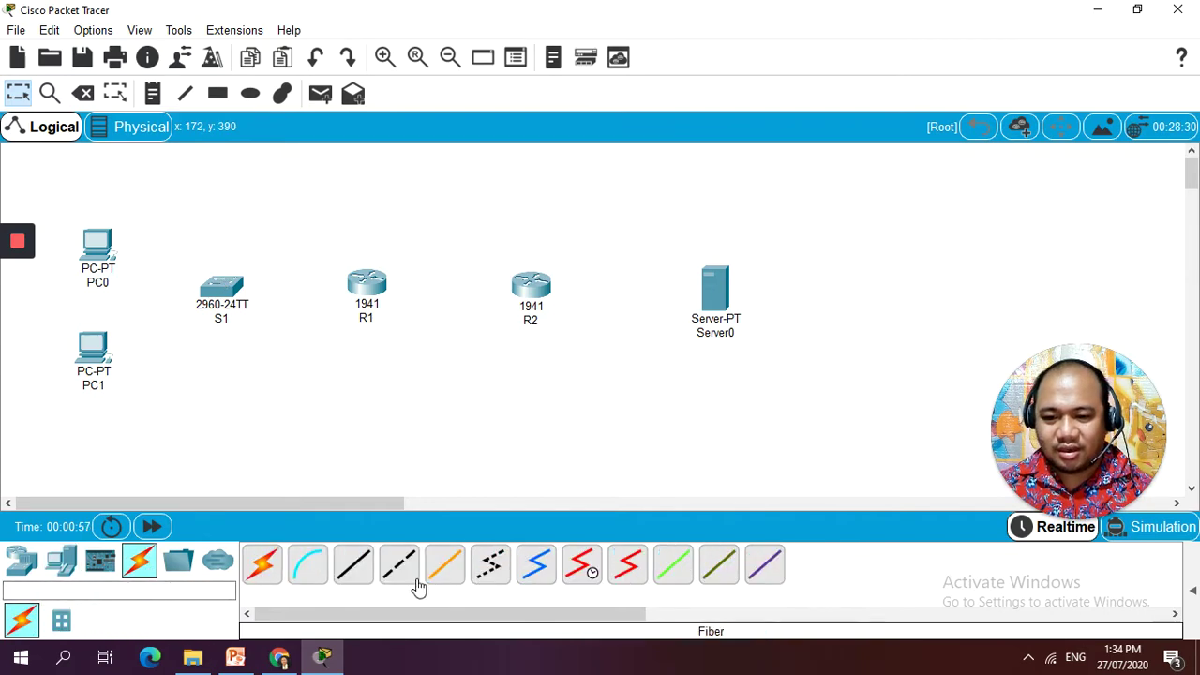
{"action": "left_click", "coordinate": [352, 565]}
{"action": "left_click", "coordinate": [94, 259]}
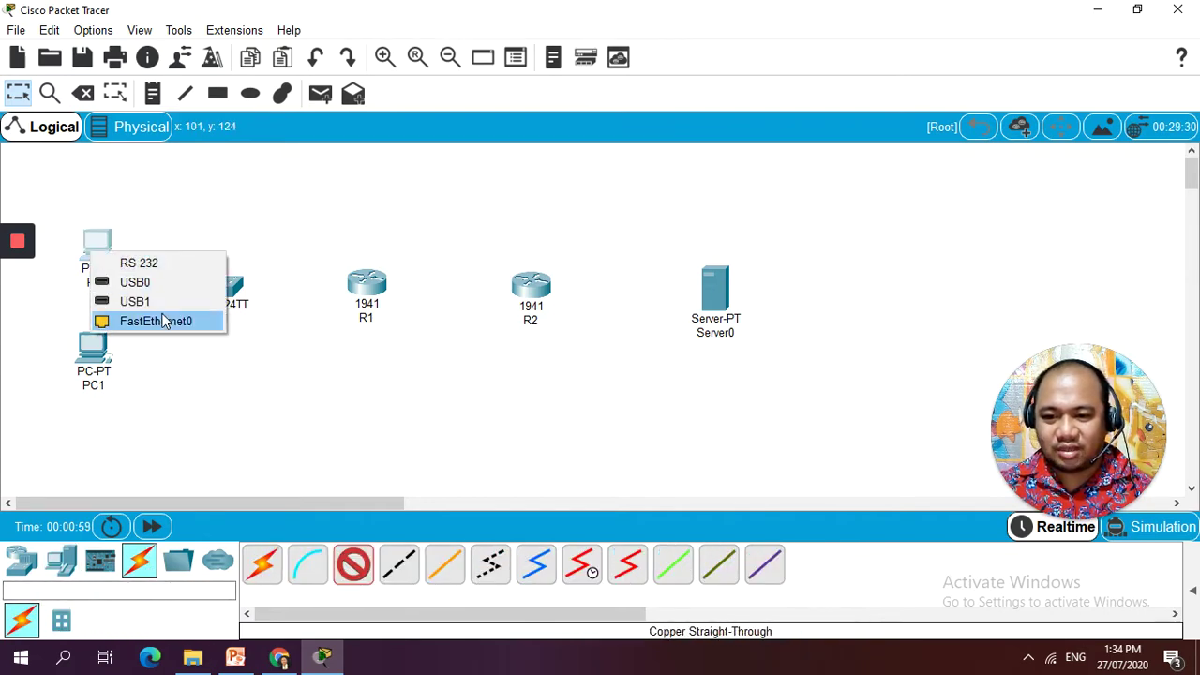
{"action": "left_click", "coordinate": [163, 321]}
{"action": "left_click", "coordinate": [225, 286]}
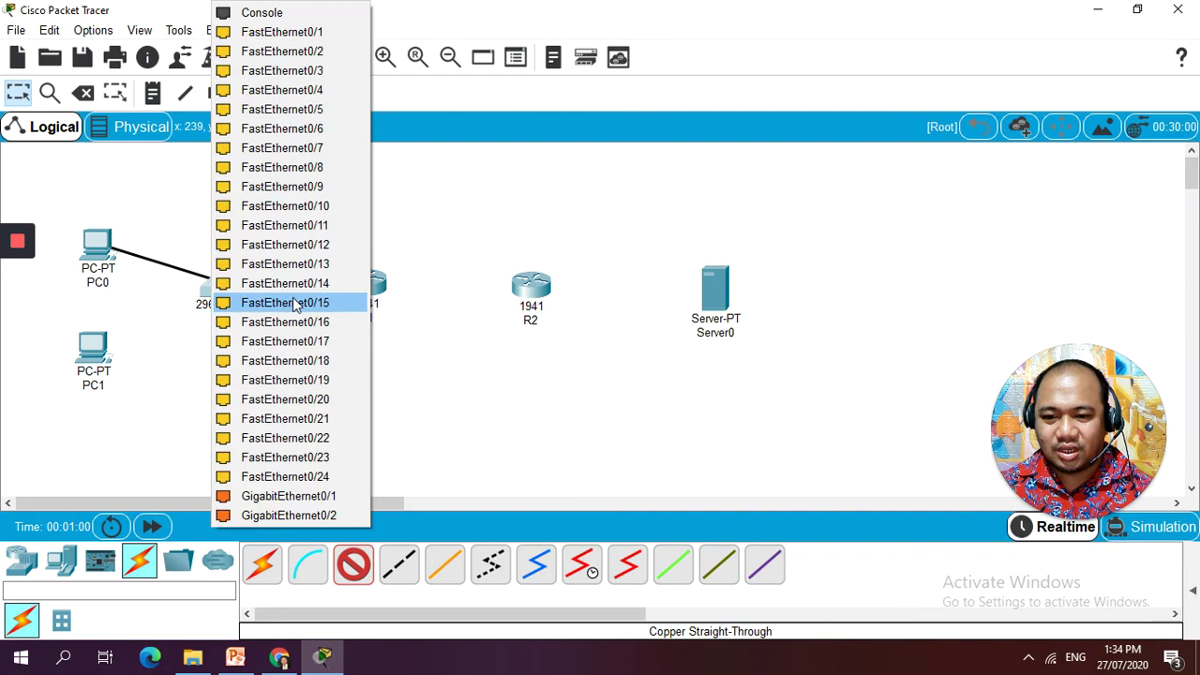
{"action": "left_click", "coordinate": [302, 43]}
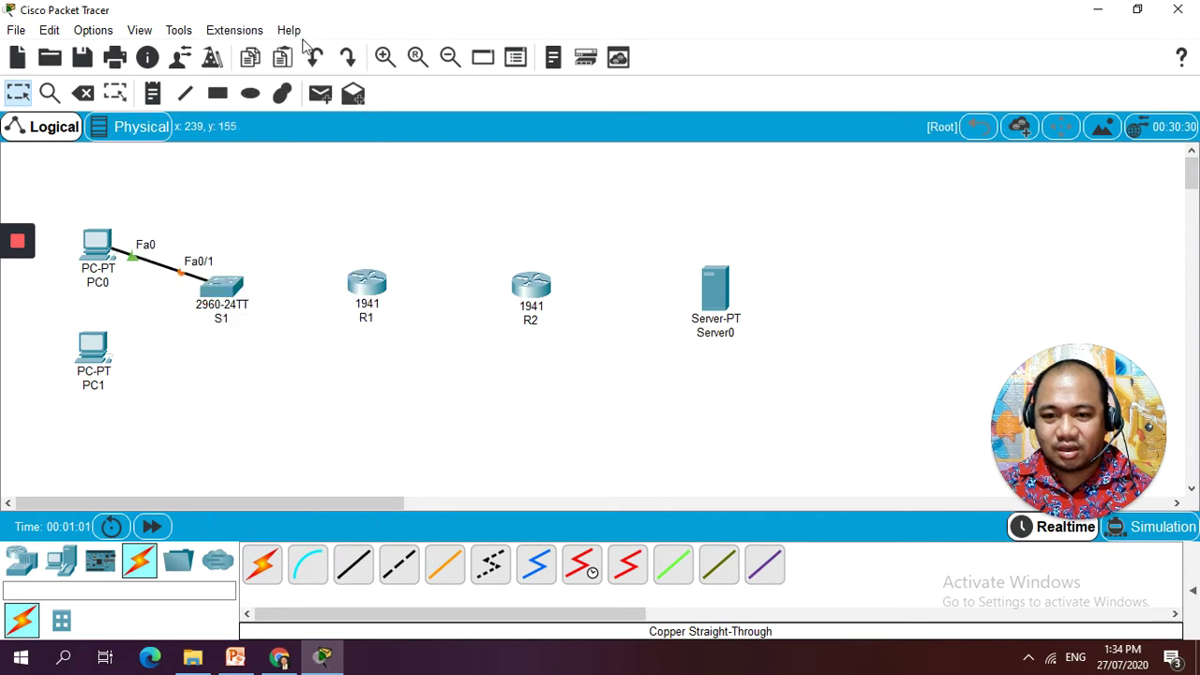
- Connect PC1's FastEthernet0 to FastEthernet0/2 on switch S1 with a copper straight-through cable
{"action": "left_click", "coordinate": [352, 564]}
{"action": "left_click", "coordinate": [101, 347]}
{"action": "left_click", "coordinate": [164, 407]}
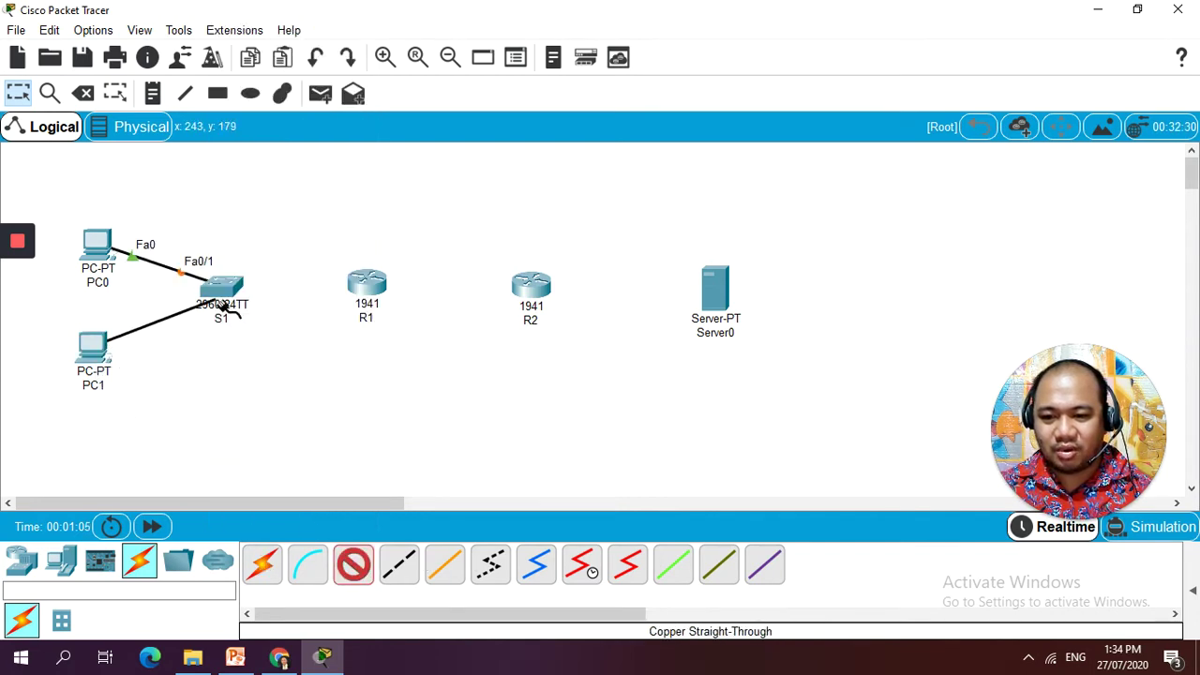
{"action": "left_click", "coordinate": [225, 301]}
{"action": "left_click", "coordinate": [300, 32]}
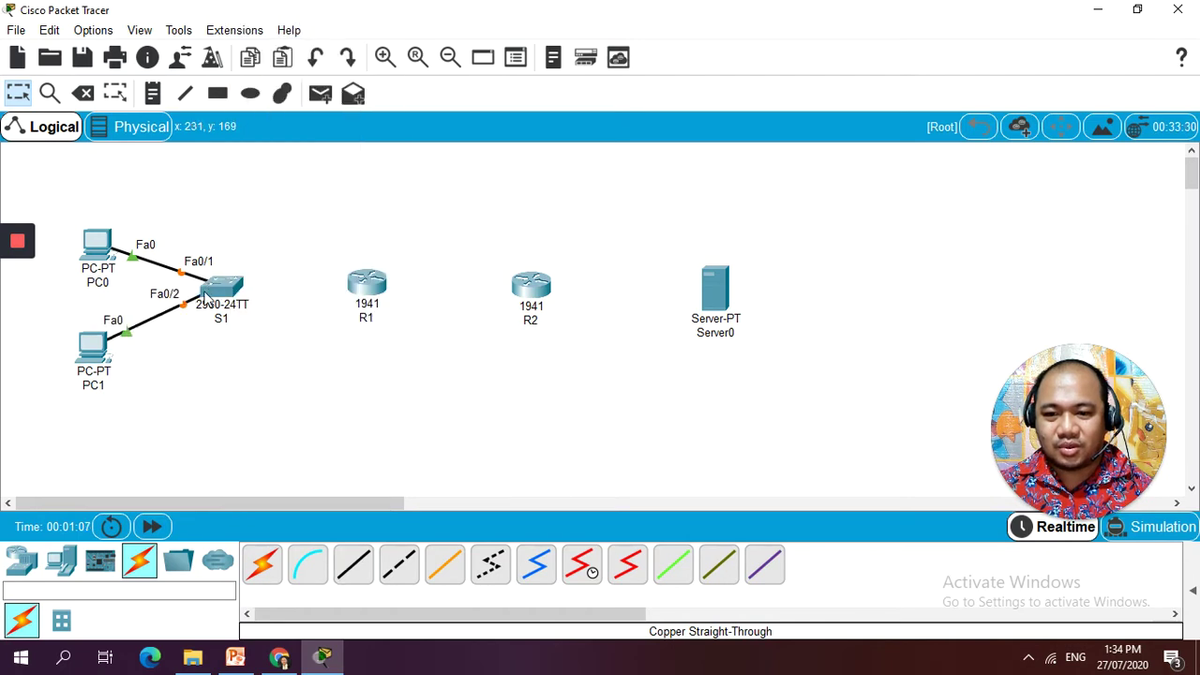
- Connect GigabitEthernet0/1 on S1 to GigabitEthernet0/0 on R1 with a copper straight-through cable
{"action": "left_click", "coordinate": [354, 567]}
{"action": "left_click", "coordinate": [234, 289]}
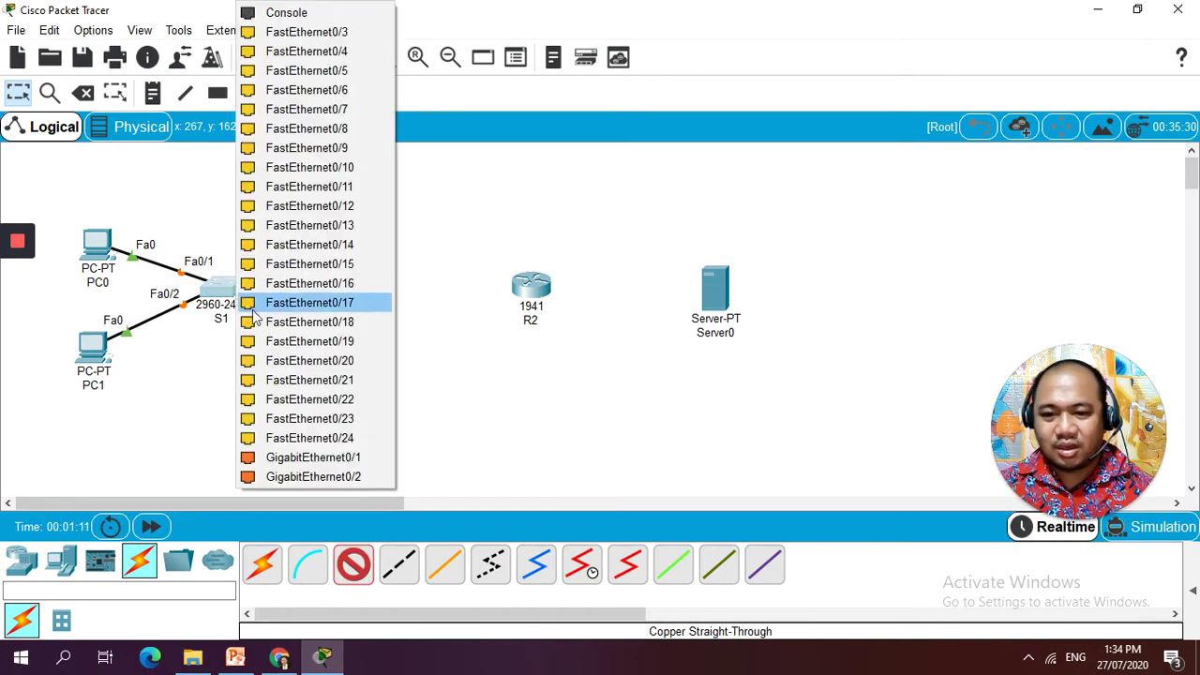
{"action": "left_click", "coordinate": [298, 465]}
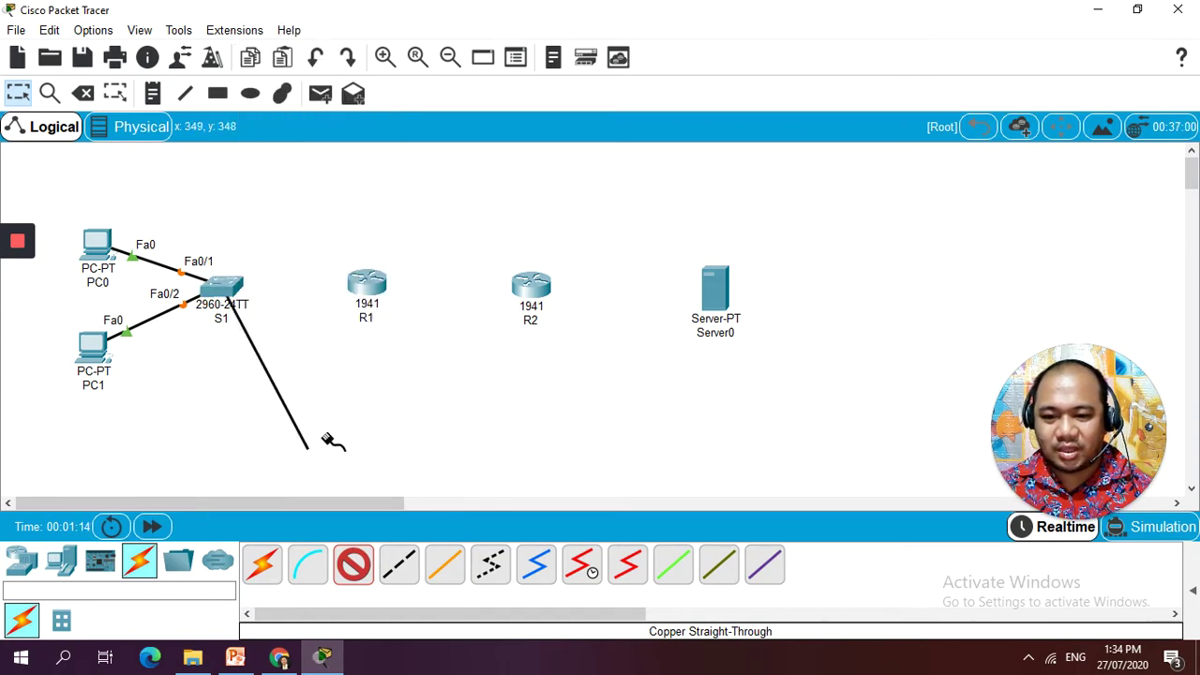
{"action": "left_click", "coordinate": [367, 305]}
{"action": "left_click", "coordinate": [396, 343]}
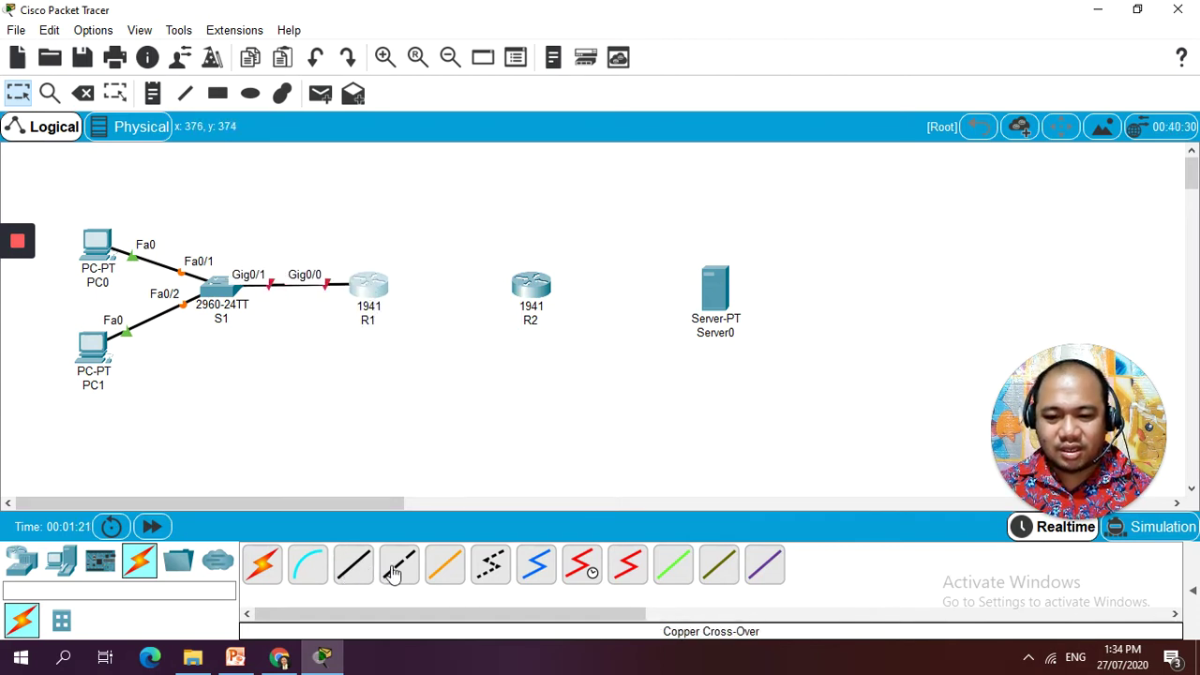
- Connect GigabitEthernet0/1 on R1 to GigabitEthernet0/1 on R2 with a copper cross-over cable
{"action": "left_click", "coordinate": [398, 565]}
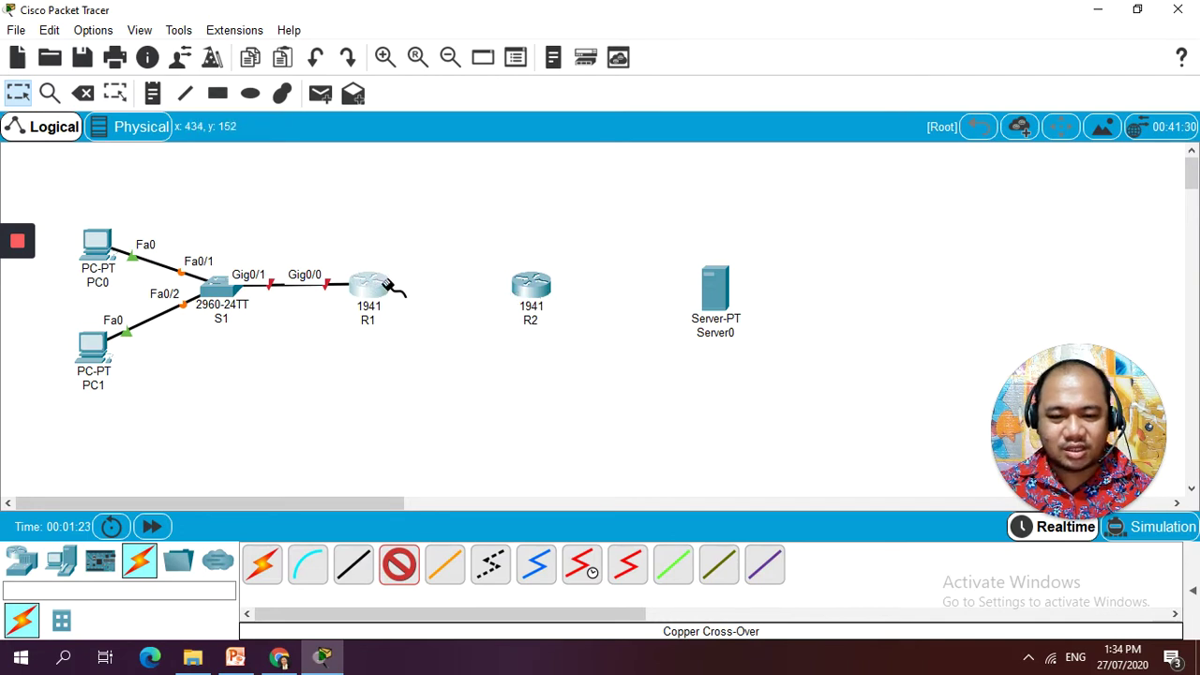
{"action": "left_click", "coordinate": [387, 287]}
{"action": "left_click", "coordinate": [431, 335]}
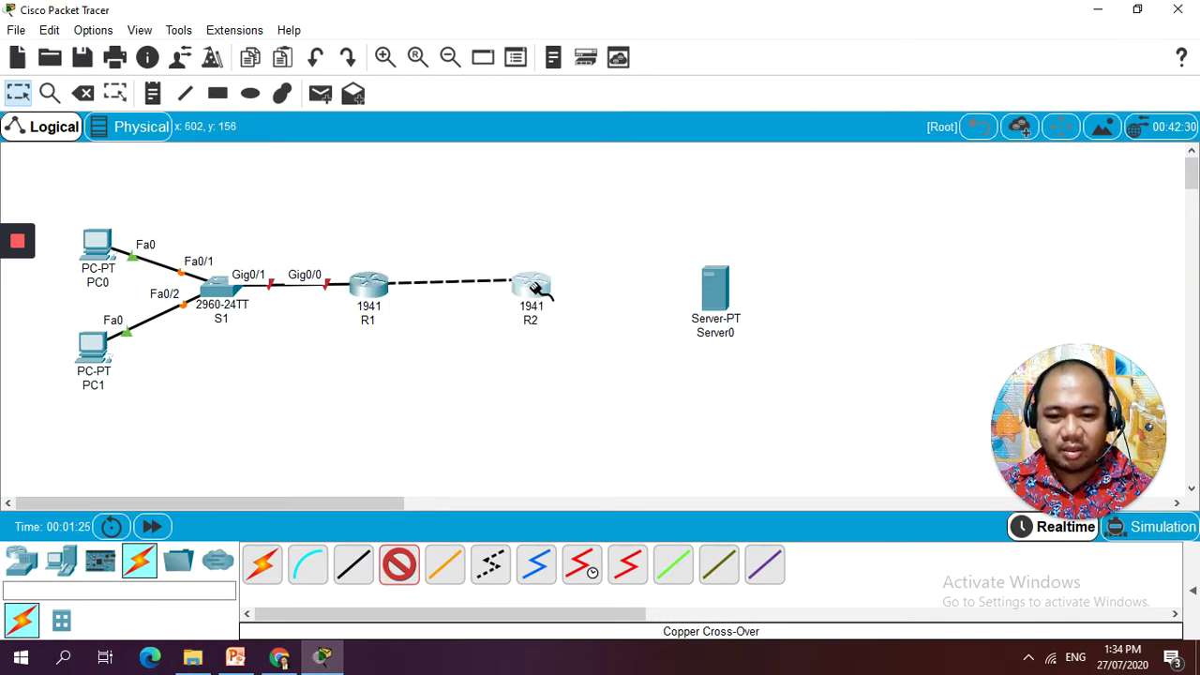
{"action": "left_click", "coordinate": [531, 287]}
{"action": "left_click", "coordinate": [581, 350]}
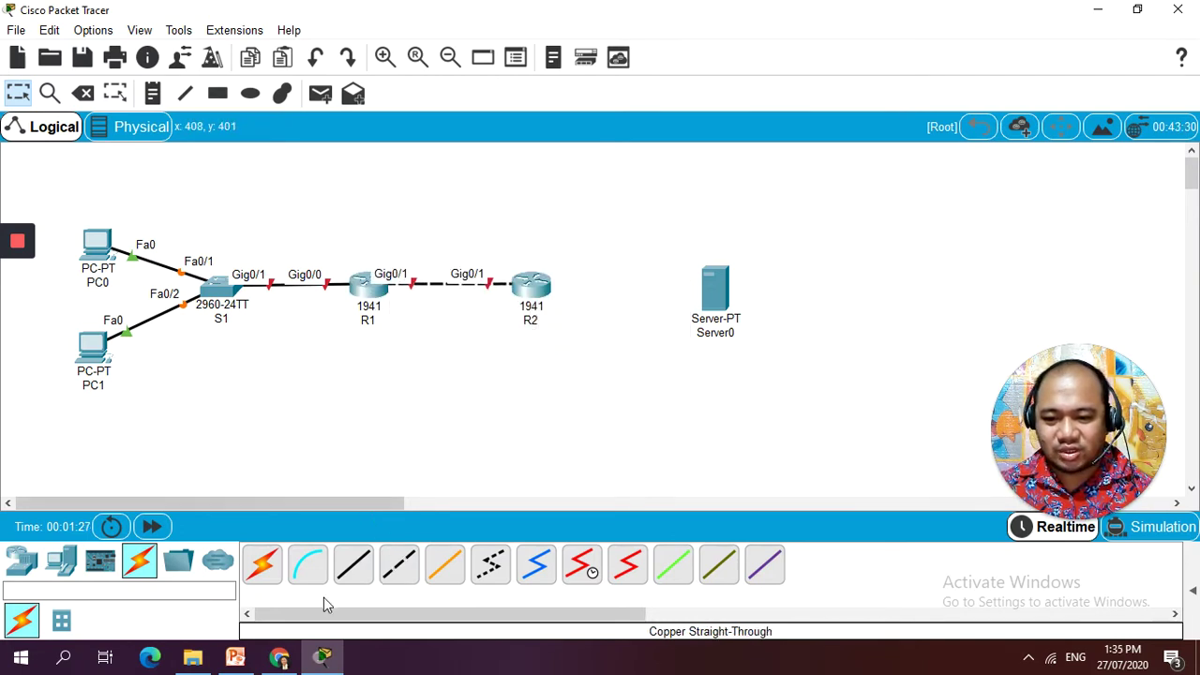
{"action": "left_click", "coordinate": [353, 565]}
{"action": "left_click", "coordinate": [541, 285]}
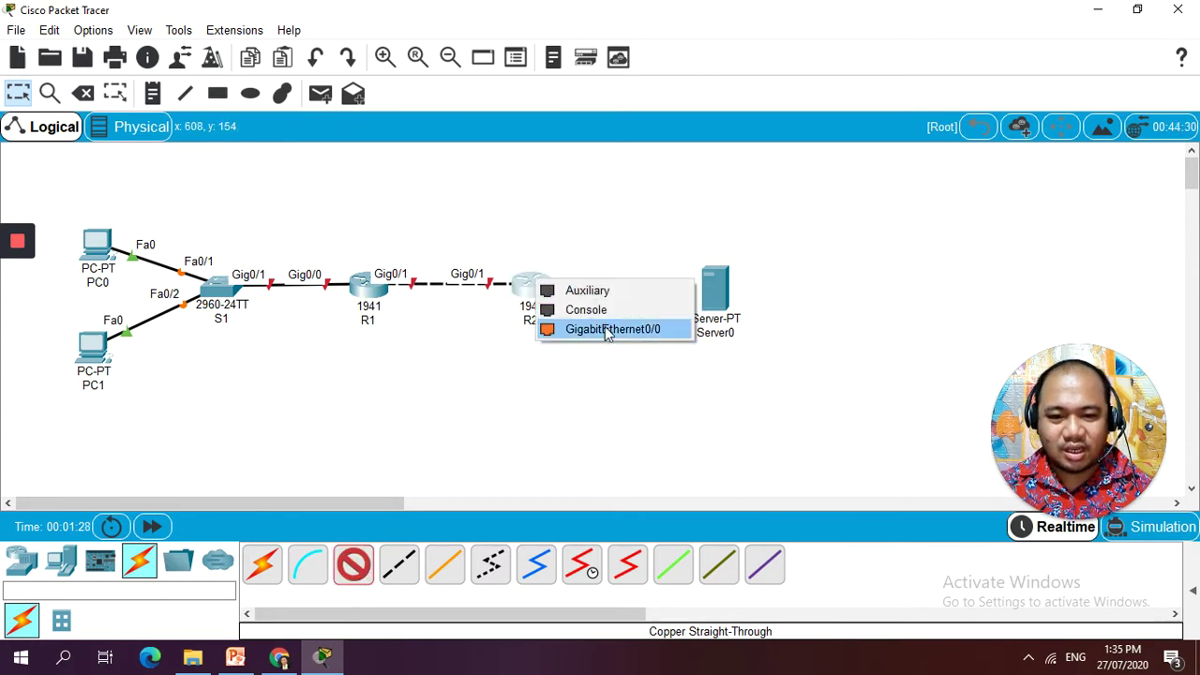
{"action": "left_click", "coordinate": [449, 398]}
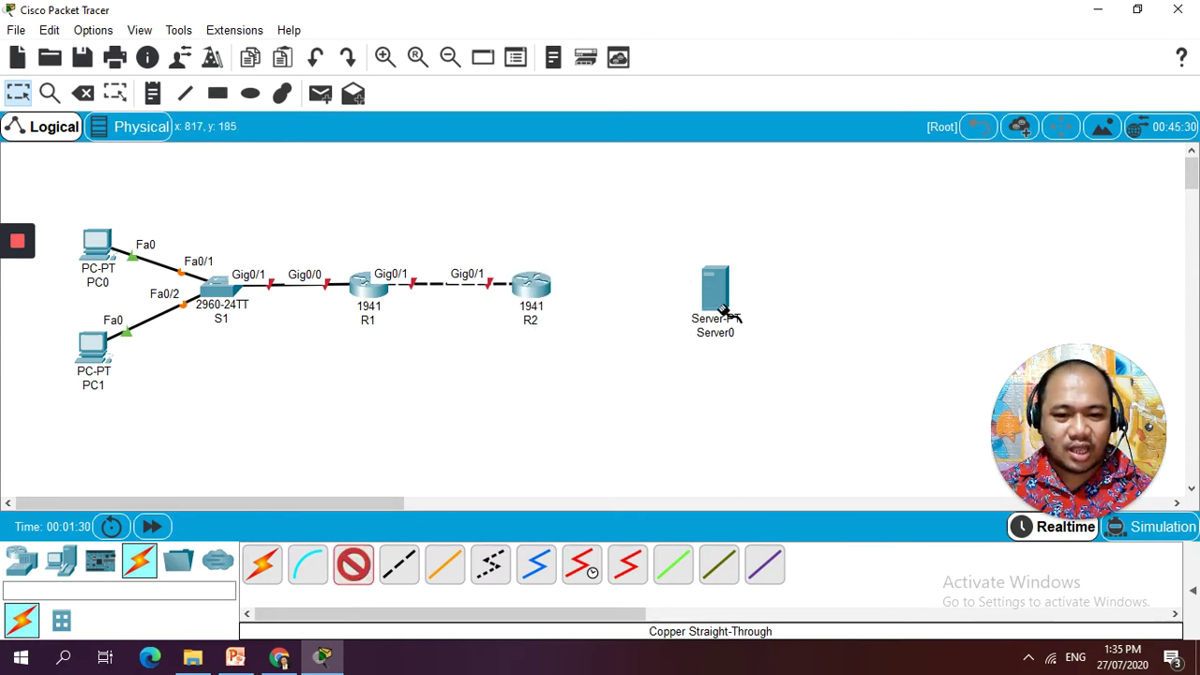
- Connect GigabitEthernet0/0 on R2 to FastEthernet0 on Server0 with a copper cross-over cable
{"action": "left_click", "coordinate": [398, 565]}
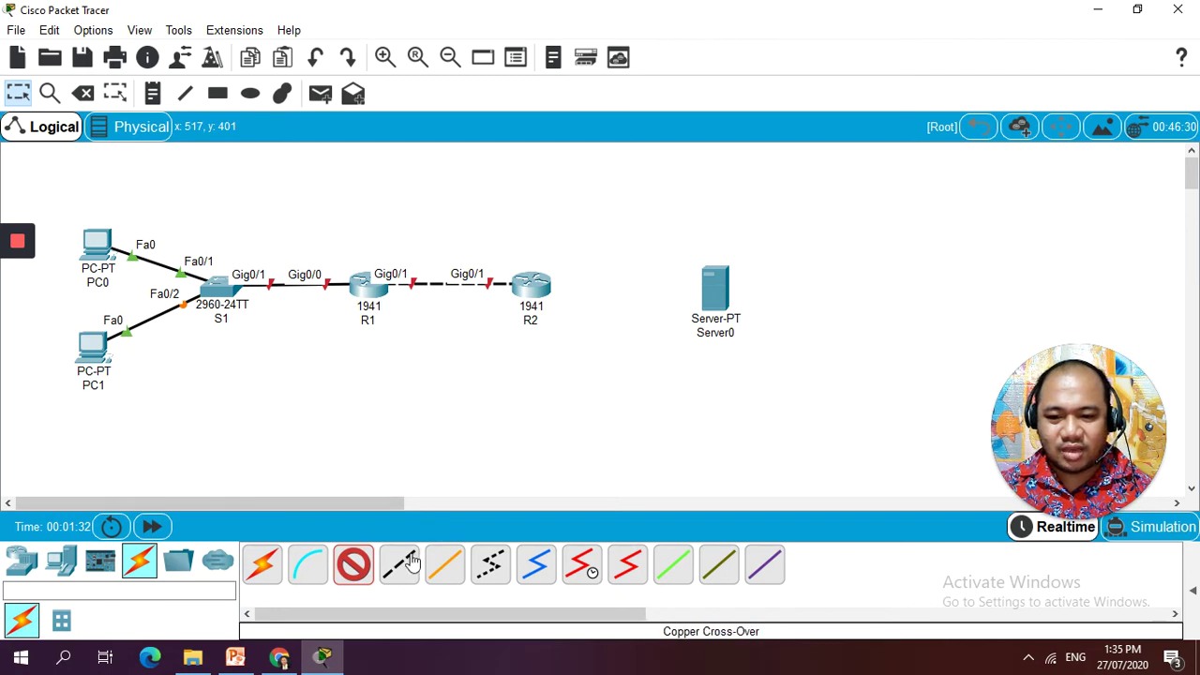
{"action": "left_click", "coordinate": [554, 289]}
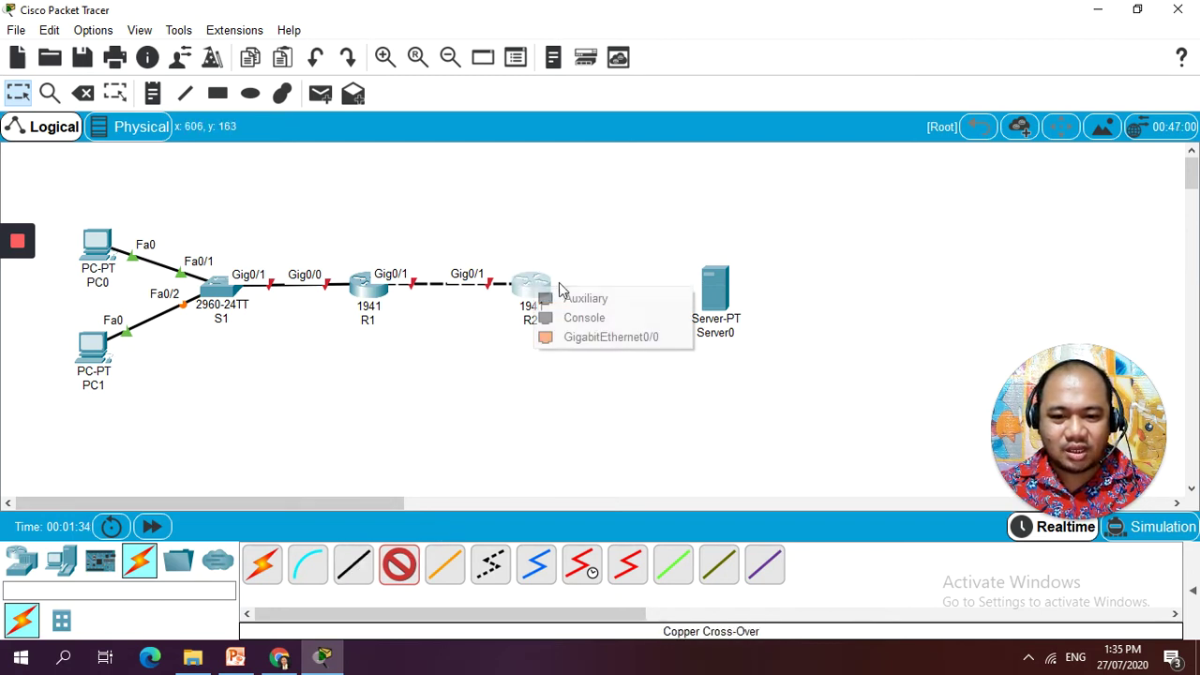
{"action": "left_click", "coordinate": [611, 337]}
{"action": "left_click", "coordinate": [719, 293]}
{"action": "left_click", "coordinate": [722, 300]}
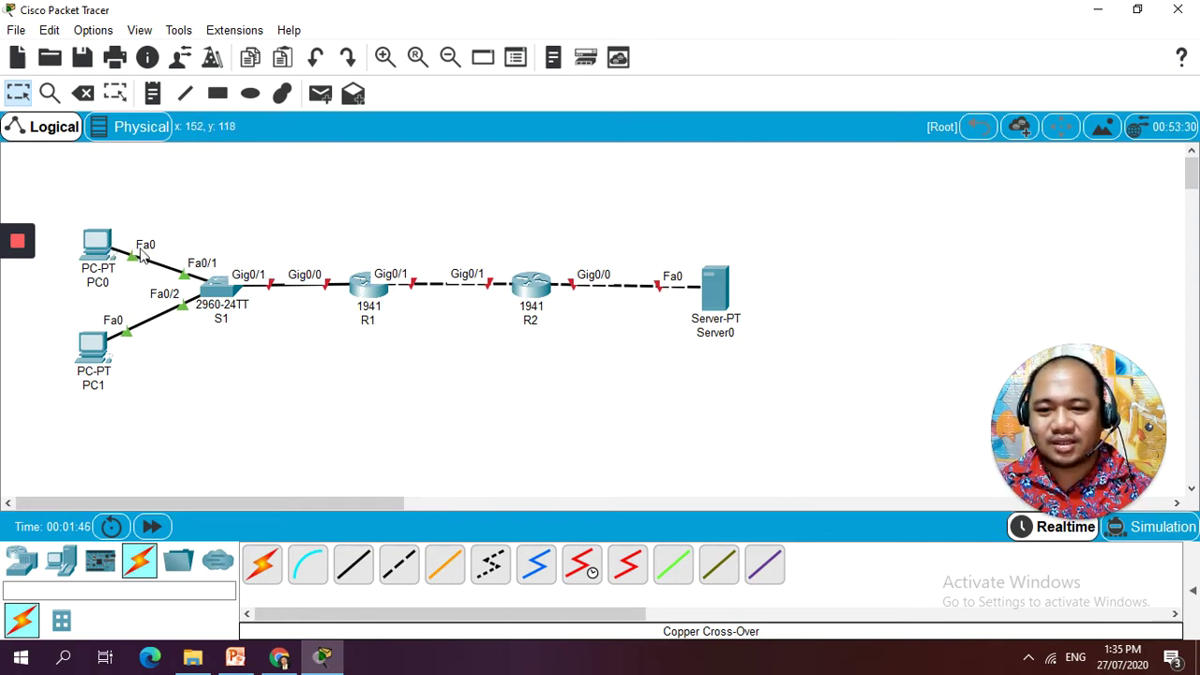
- Draw an unfilled black ellipse around PC0, PC1 and S1, reaching to R1, to mark the first network
{"action": "left_click", "coordinate": [249, 94]}
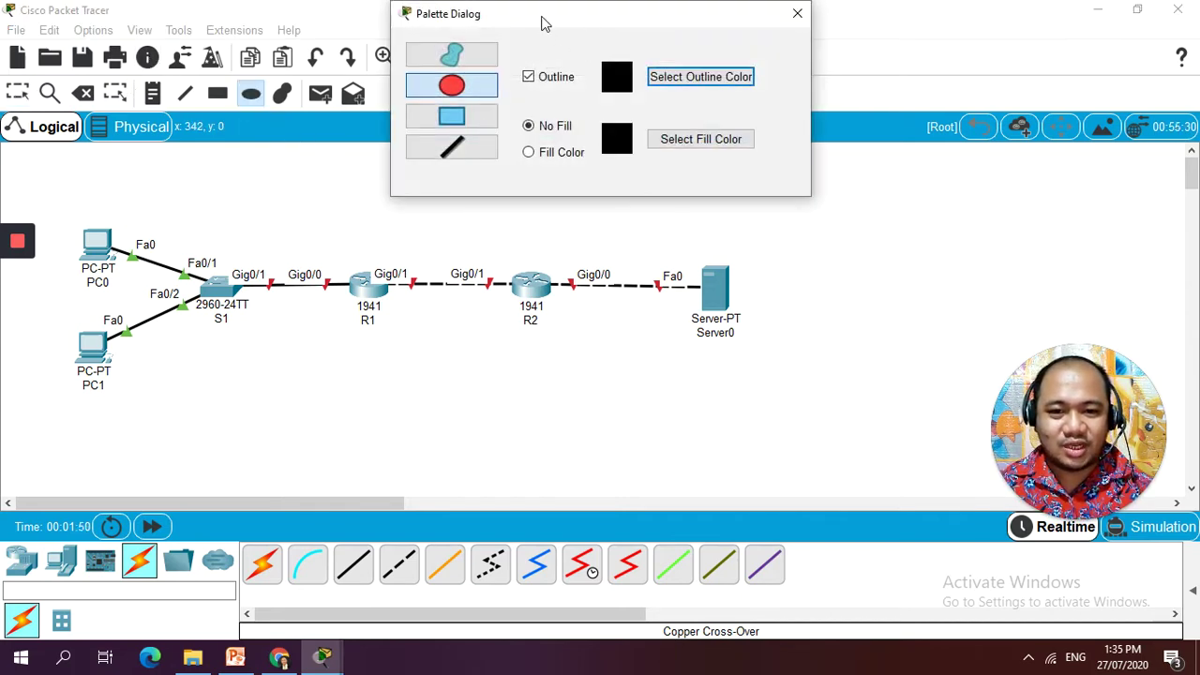
{"action": "left_click_drag", "start_coordinate": [541, 22], "coordinate": [841, 46]}
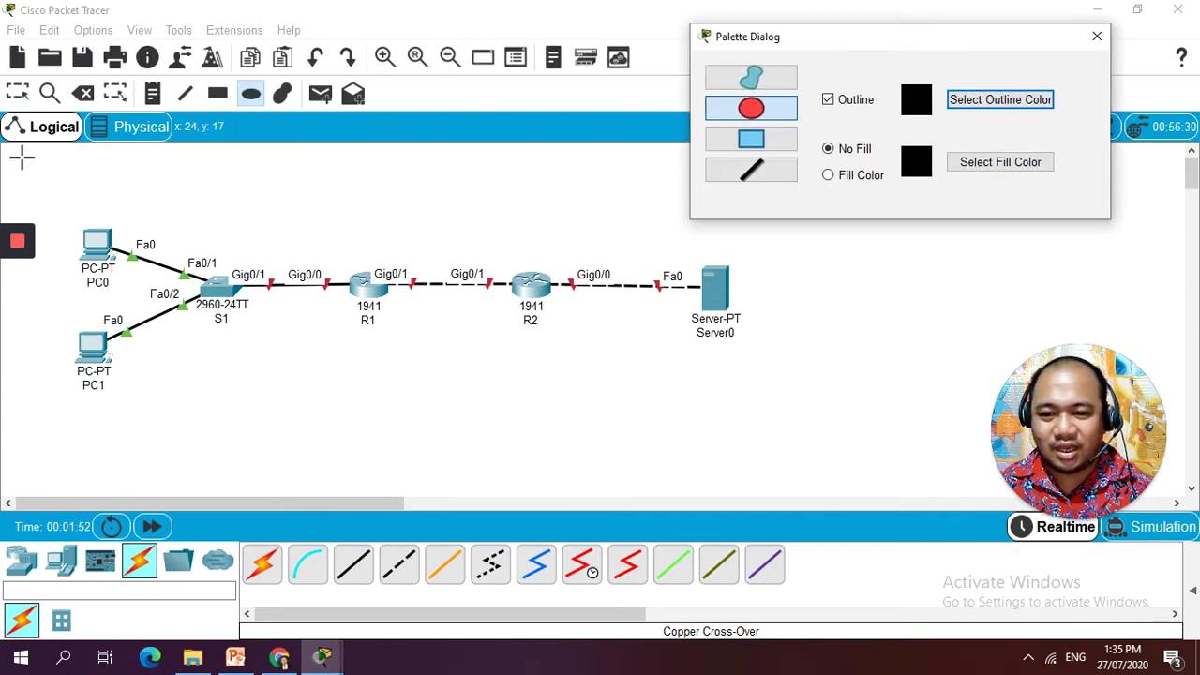
{"action": "left_click_drag", "start_coordinate": [25, 146], "coordinate": [355, 458]}
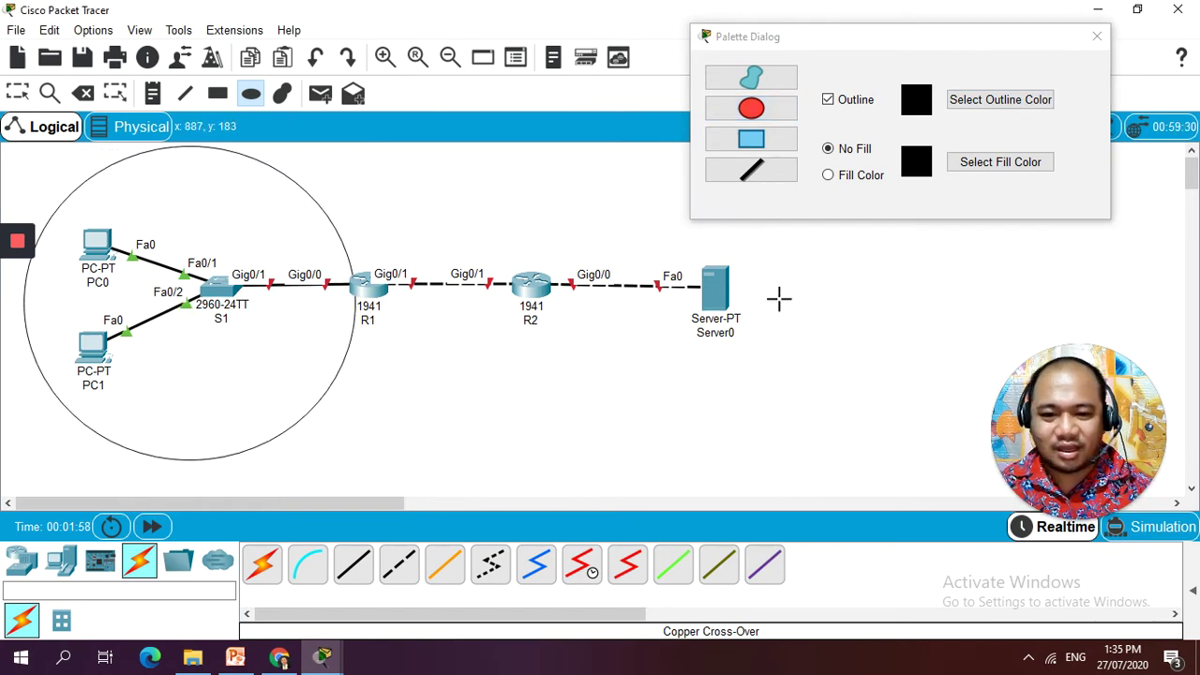
- Draw a tall unfilled black ellipse spanning the link from R1 to R2 to mark the second network
{"action": "left_click_drag", "start_coordinate": [835, 39], "coordinate": [961, 36]}
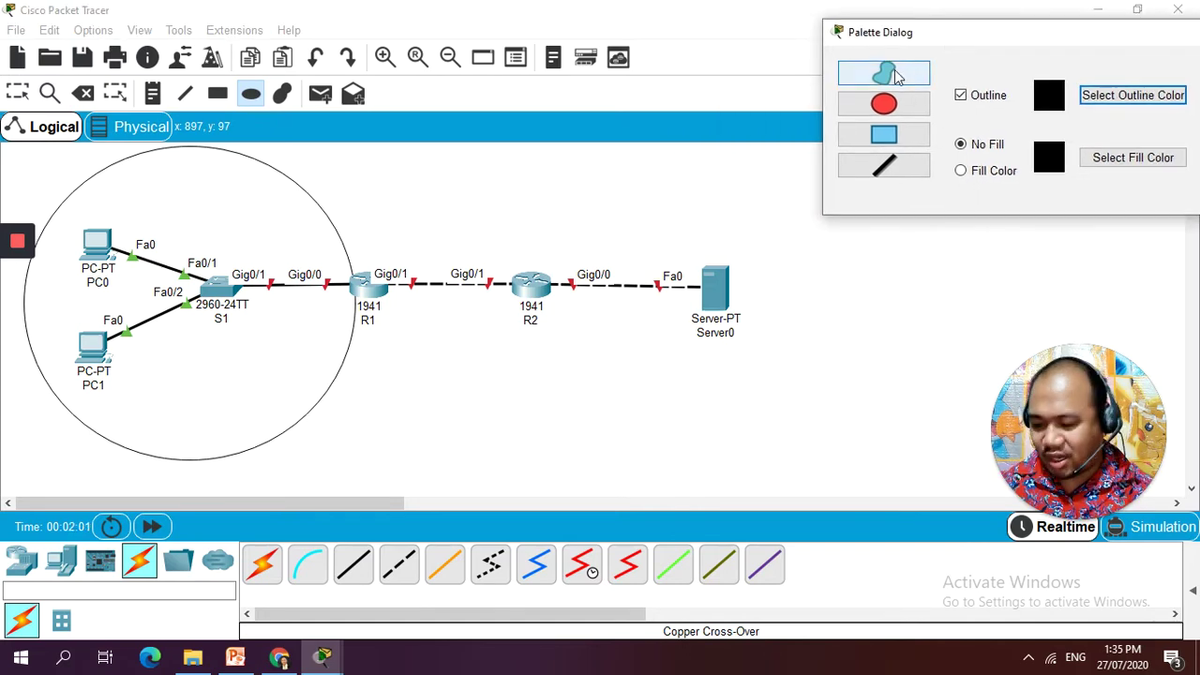
{"action": "left_click", "coordinate": [894, 73]}
{"action": "left_click", "coordinate": [251, 93]}
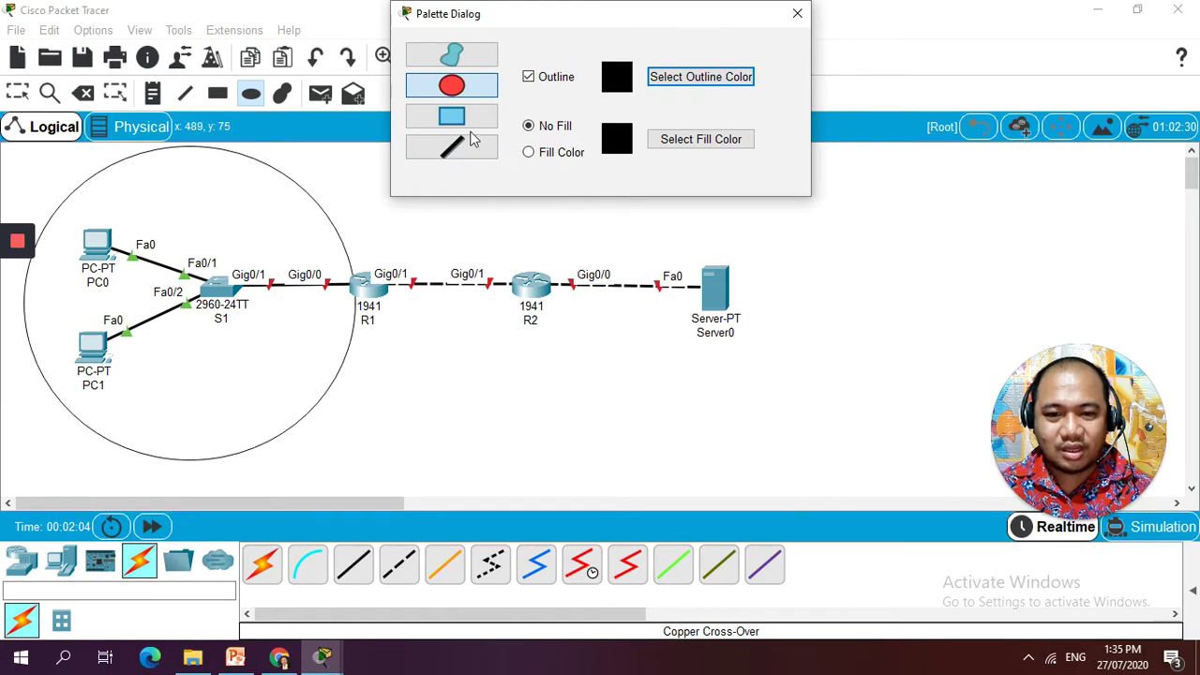
{"action": "left_click_drag", "start_coordinate": [517, 21], "coordinate": [864, 45]}
{"action": "left_click_drag", "start_coordinate": [354, 159], "coordinate": [525, 450]}
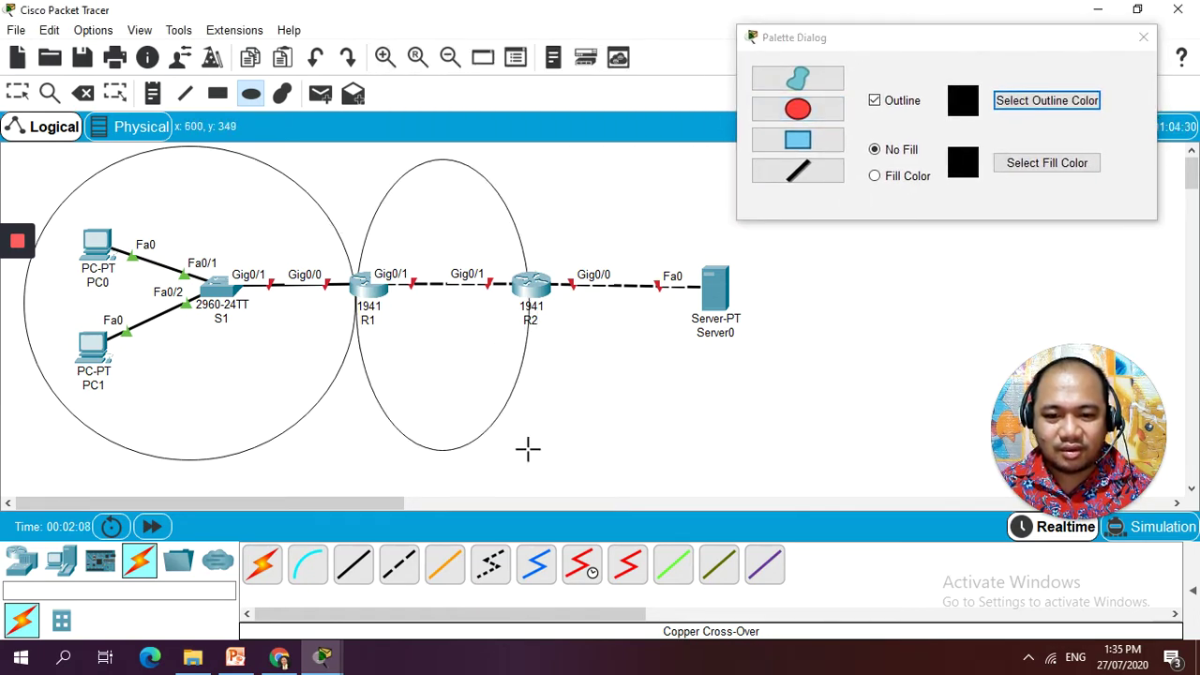
- Draw an unfilled black ellipse around Server0 and its link, then shift it to touch R2, marking the third network
{"action": "left_click", "coordinate": [819, 113]}
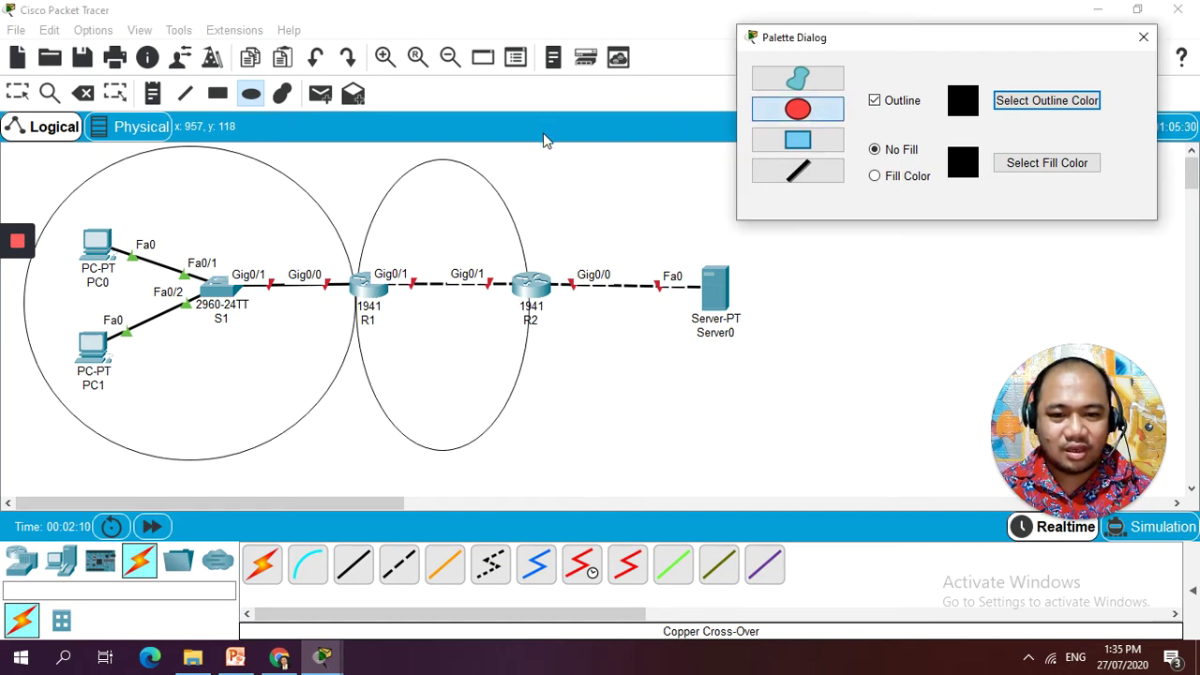
{"action": "left_click_drag", "start_coordinate": [563, 146], "coordinate": [866, 453]}
{"action": "left_click", "coordinate": [1143, 37]}
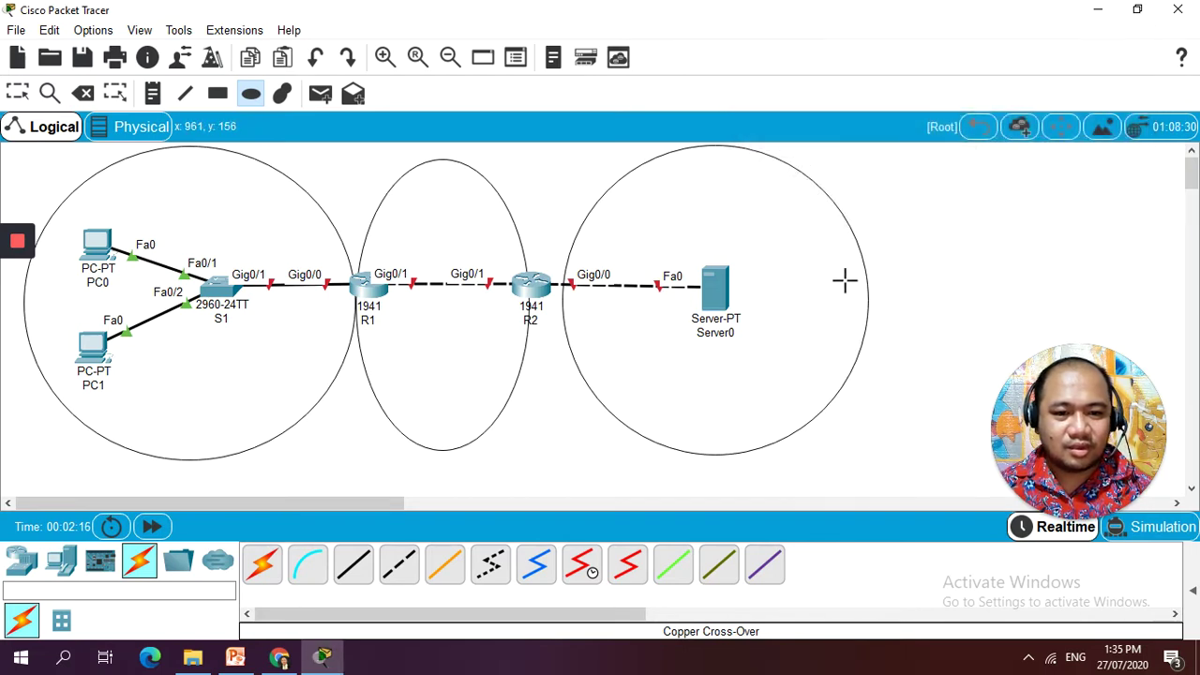
{"action": "key", "text": "Escape"}
{"action": "left_click_drag", "start_coordinate": [817, 247], "coordinate": [793, 247]}
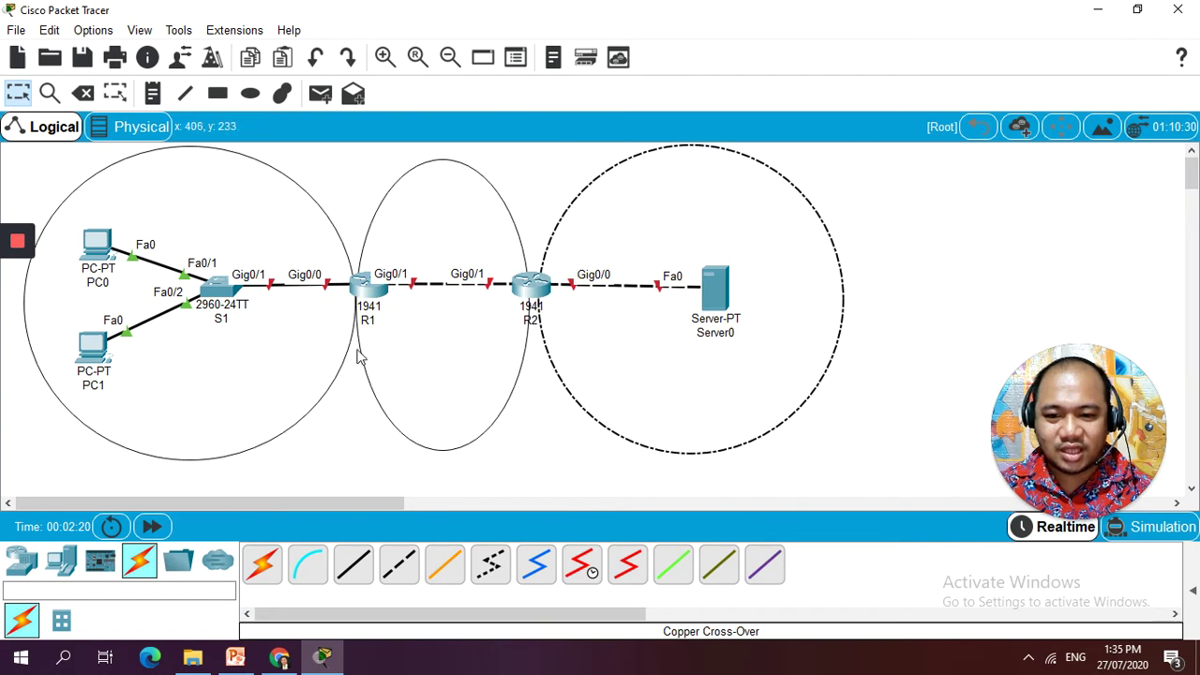
- Add a note inside the first network reading "192.168.10.0 /24" and, on a second line, "2001:0:0:1::/64"
{"action": "left_click", "coordinate": [214, 383]}
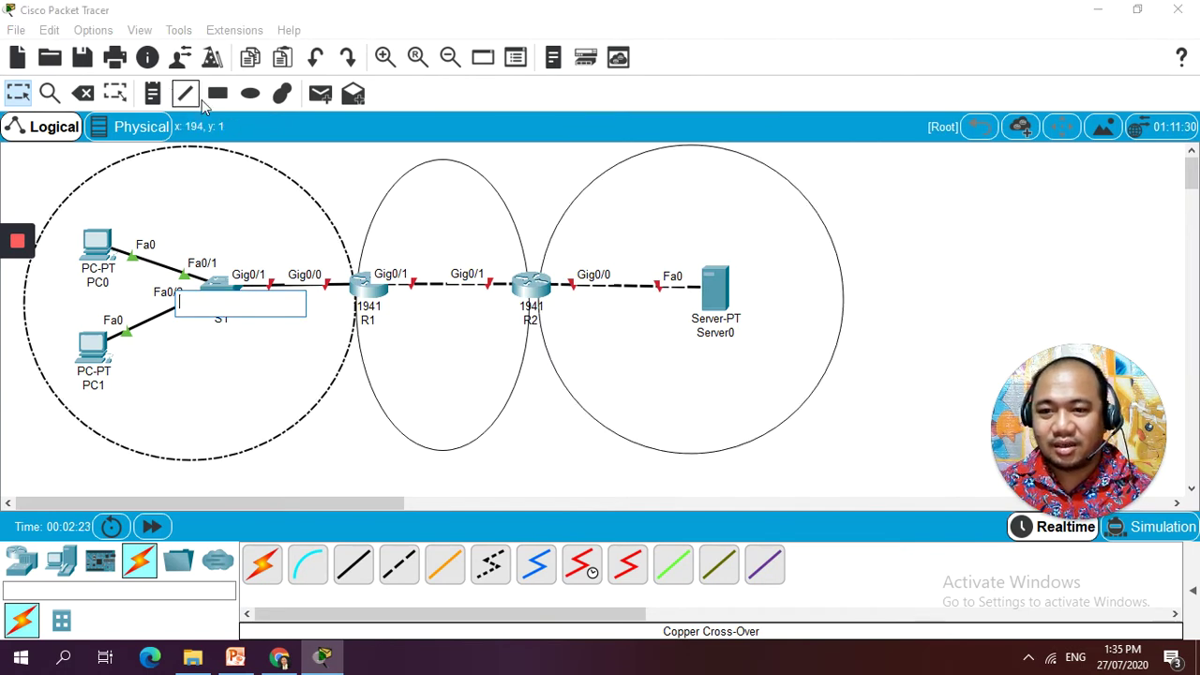
{"action": "left_click", "coordinate": [153, 93]}
{"action": "left_click", "coordinate": [159, 356]}
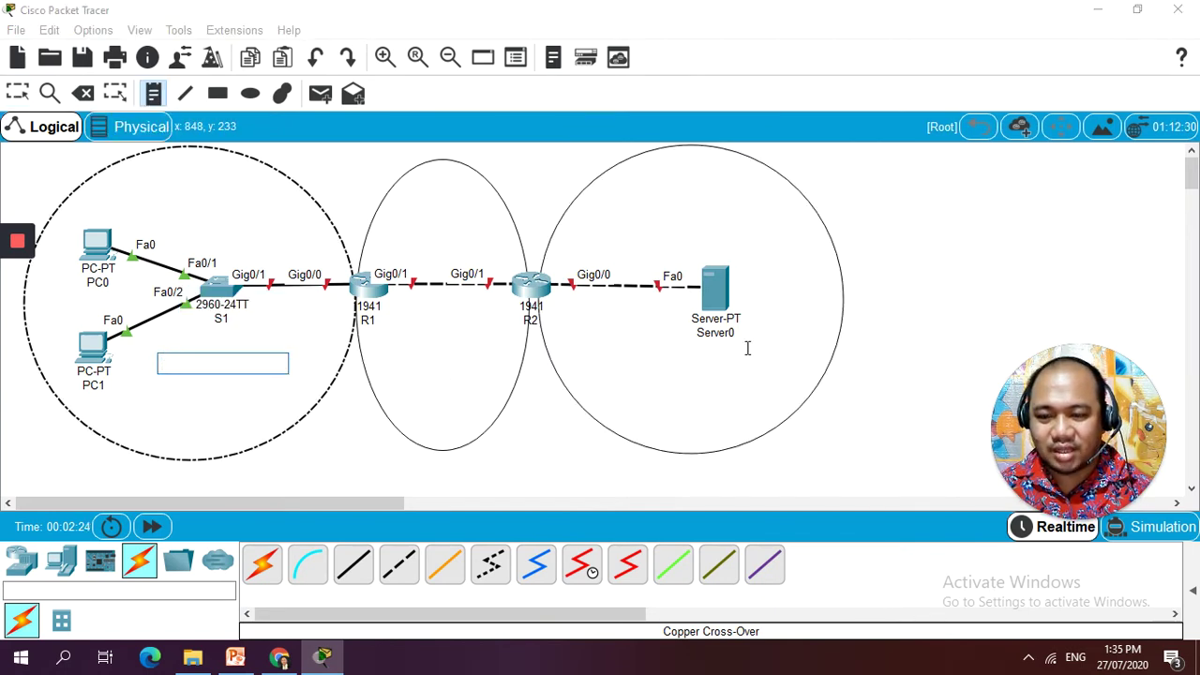
{"action": "type", "text": "192.168.10.0 /24"}
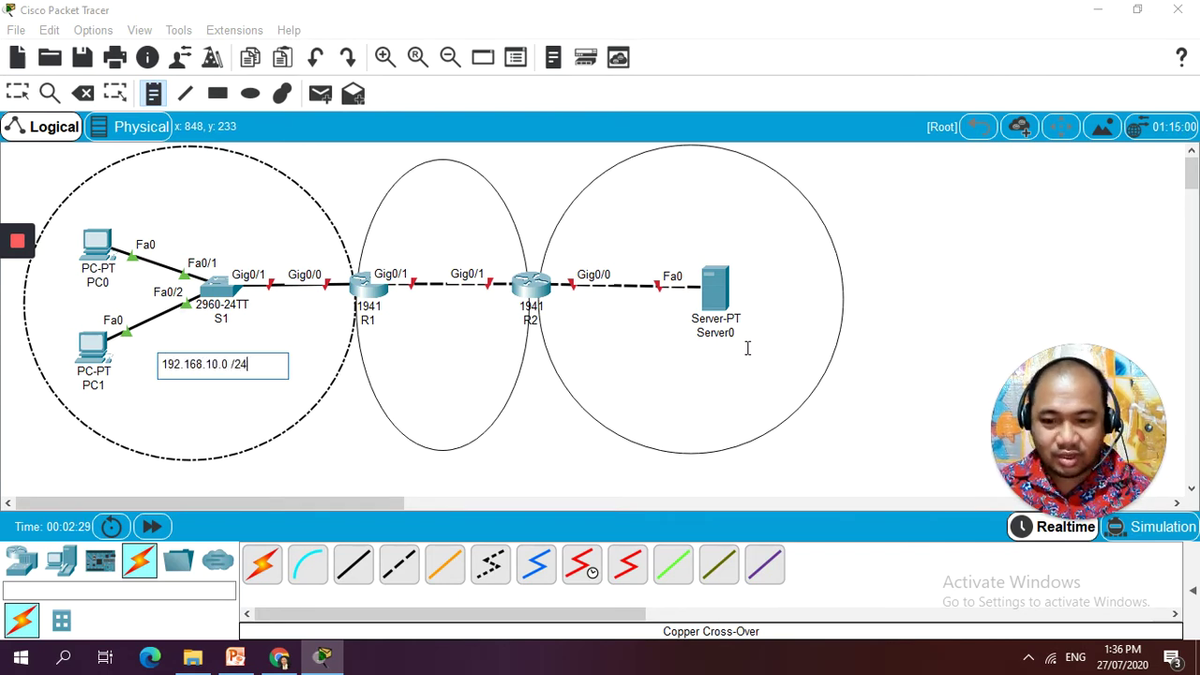
{"action": "key", "text": "Return"}
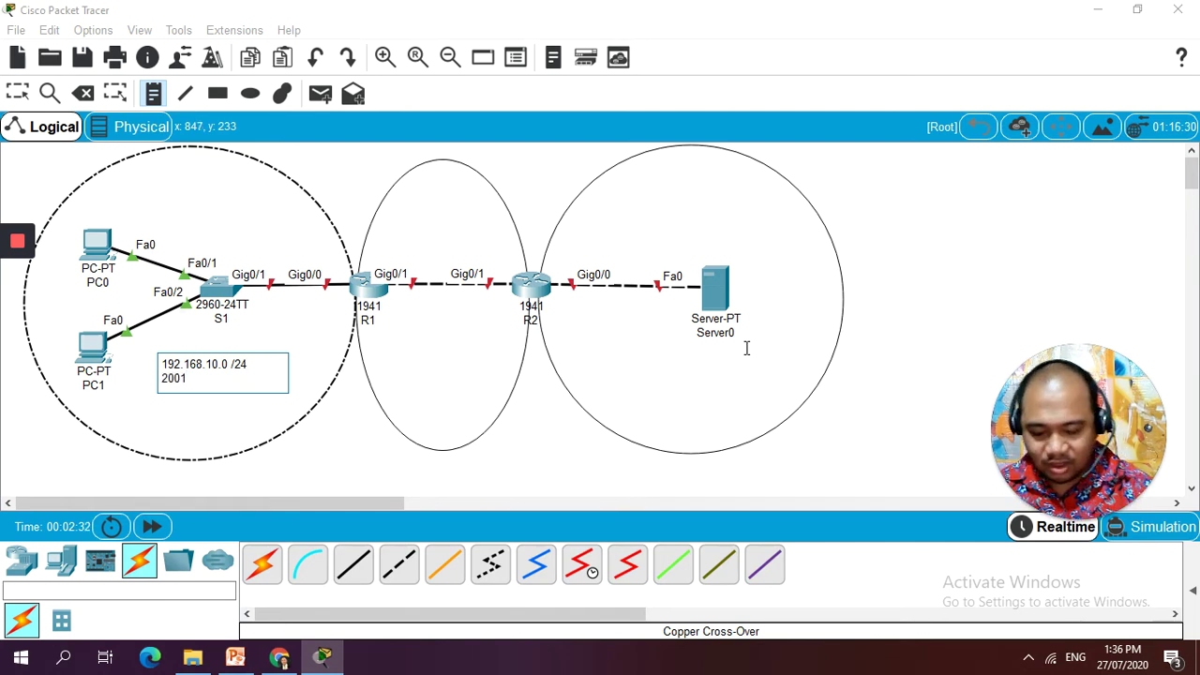
{"action": "type", "text": "2001:00"}
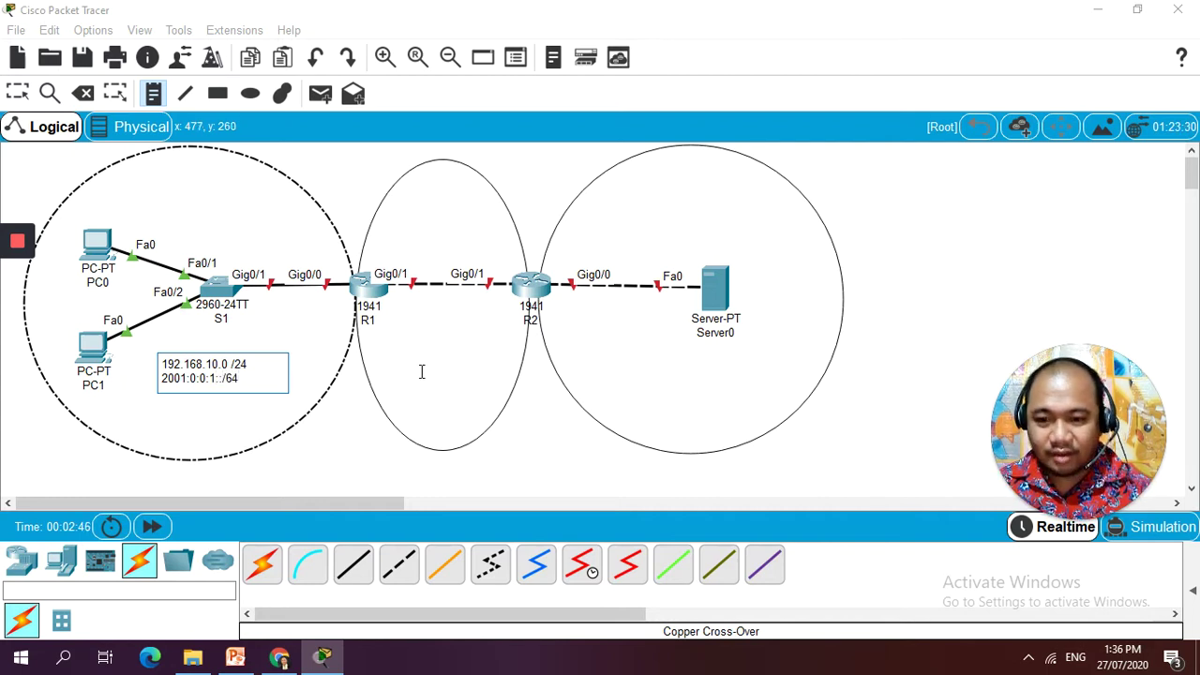
- Add a note inside the second network, below the R1–R2 link, reading "10.10.10.0/30" and "2001:0:0:2::/64" on two lines
{"action": "left_click", "coordinate": [432, 377]}
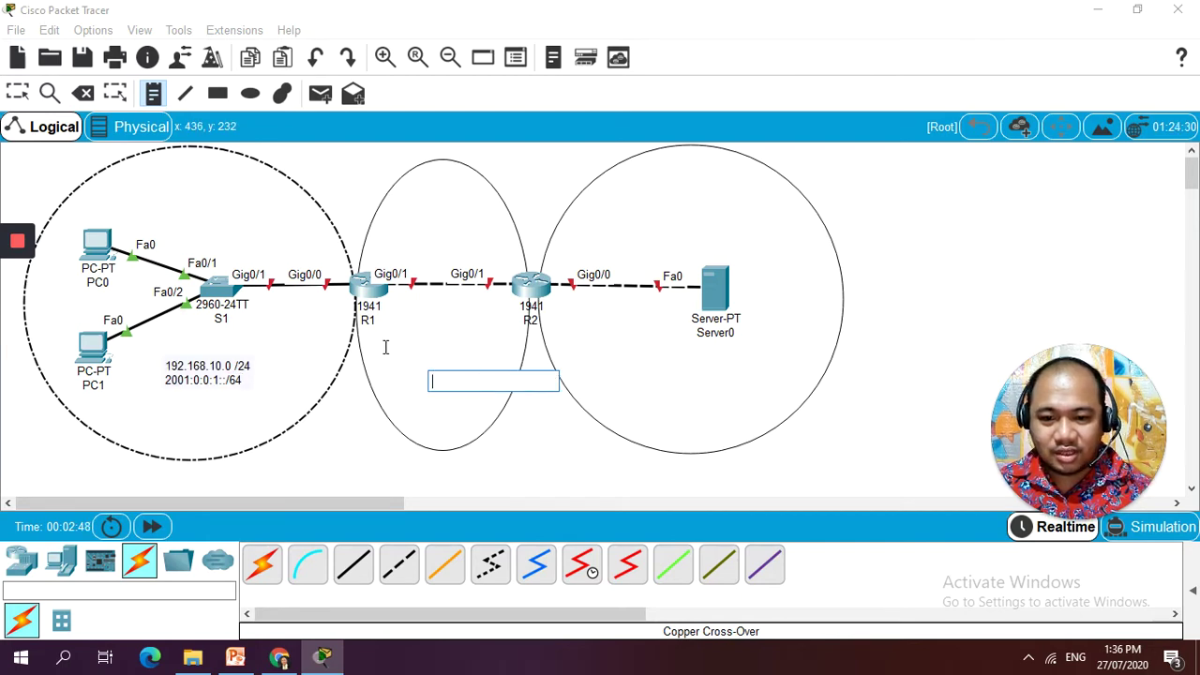
{"action": "left_click", "coordinate": [395, 359]}
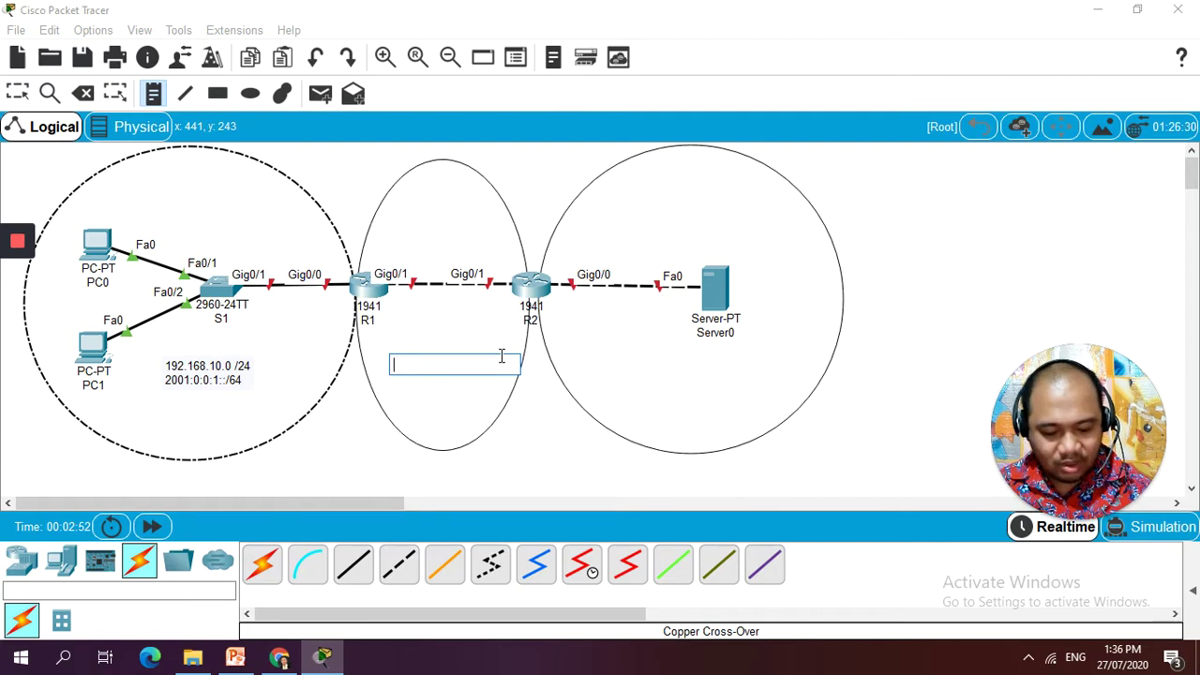
{"action": "type", "text": "10.10.10.0/30"}
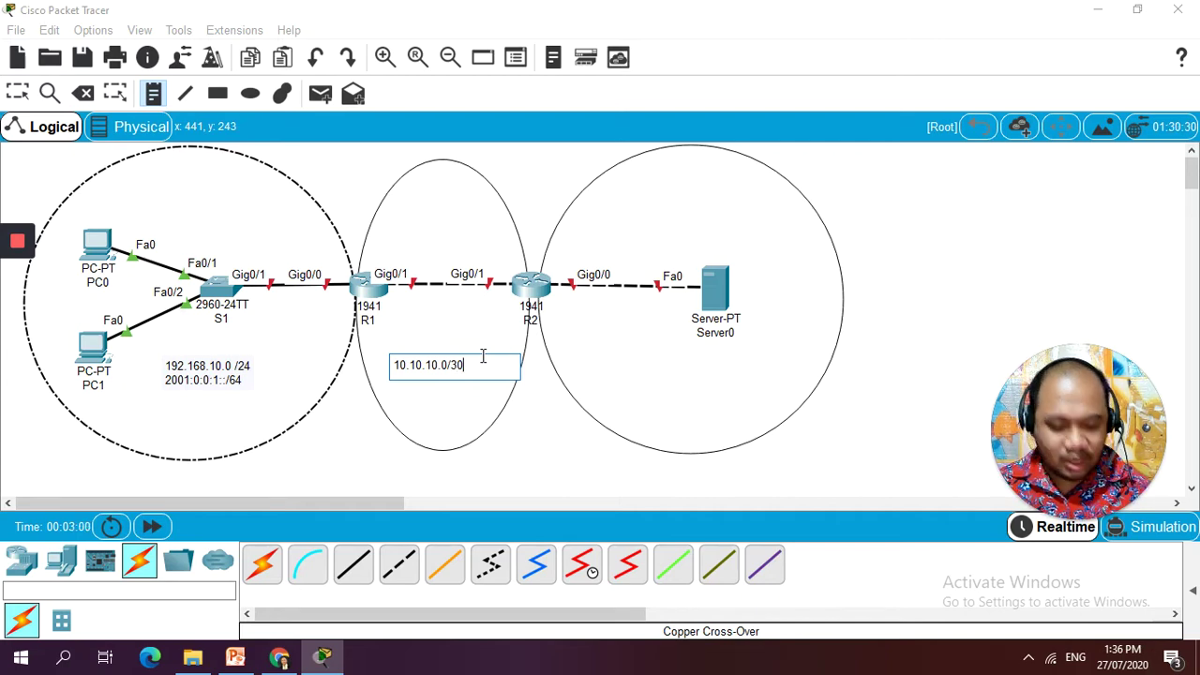
{"action": "key", "text": "Return"}
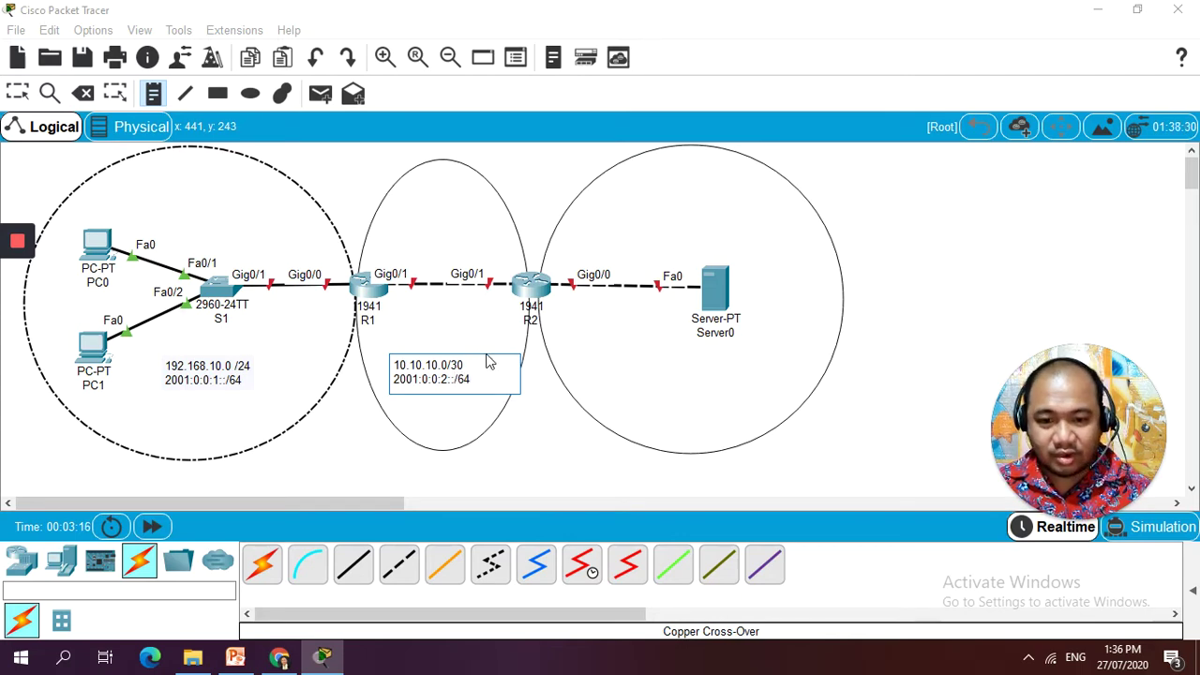
- Add a two-line note inside the third network, below the R2–Server0 link, reading "172.16.10.0/24" and "2001:0:0:3:: /64"
{"action": "left_click", "coordinate": [591, 359]}
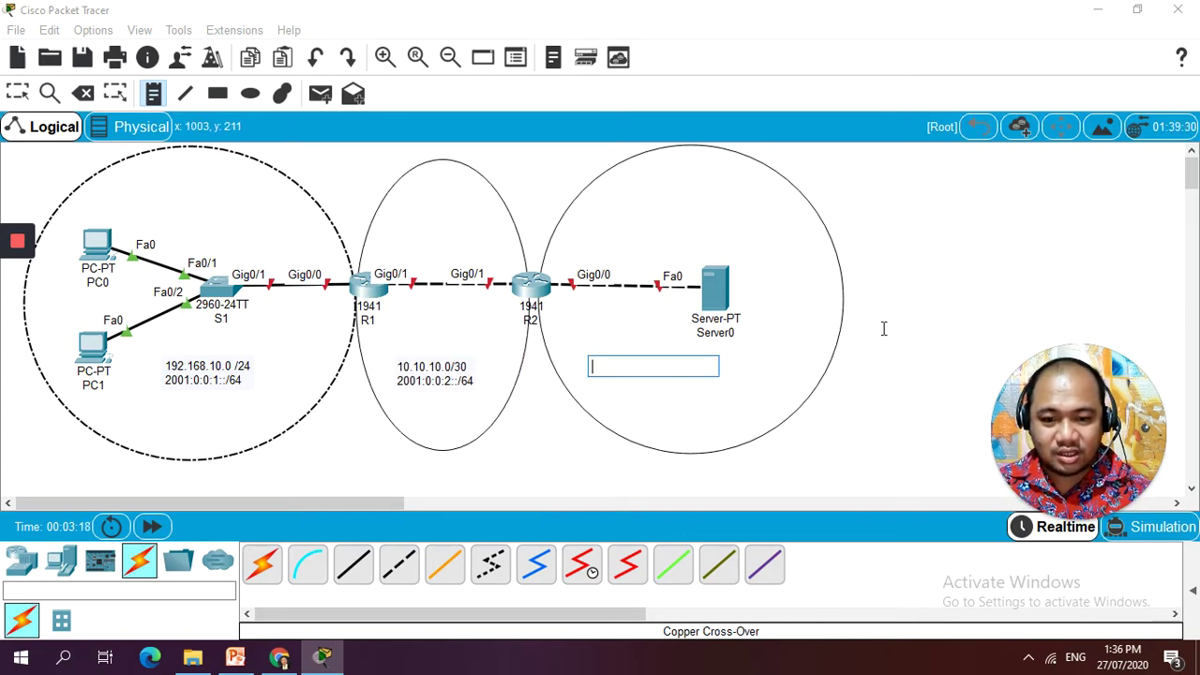
{"action": "type", "text": "172.16.10.0/24"}
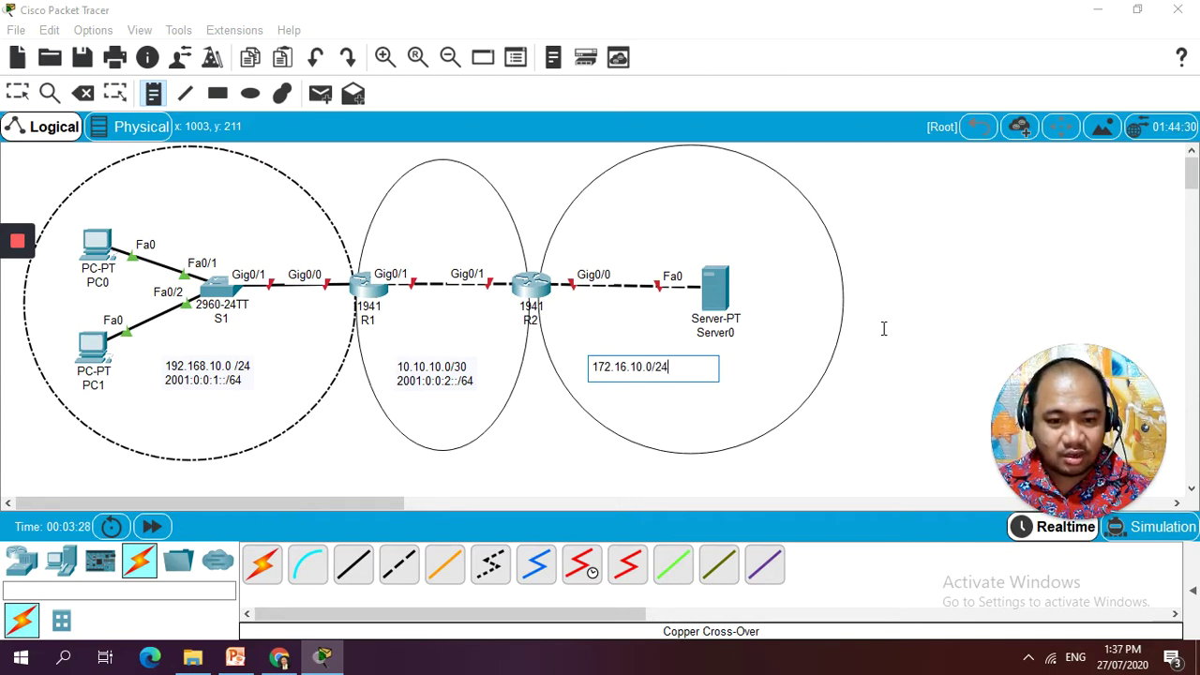
{"action": "key", "text": "Return"}
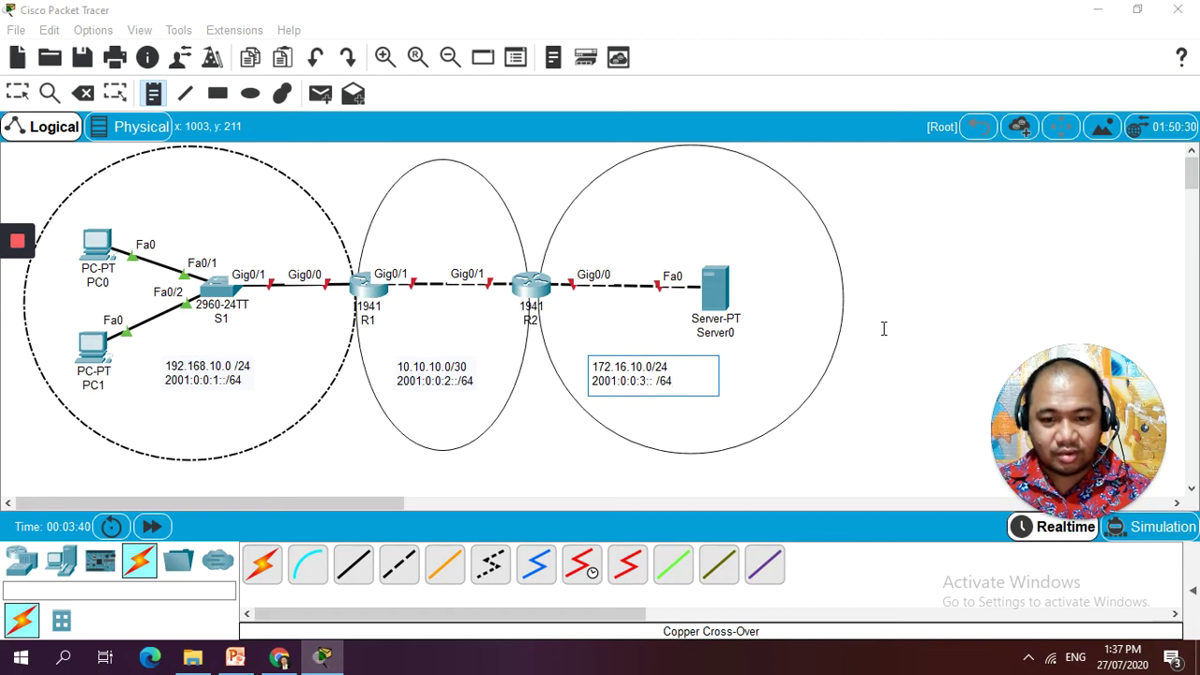
{"action": "left_click", "coordinate": [789, 228]}
{"action": "left_click", "coordinate": [1009, 193]}
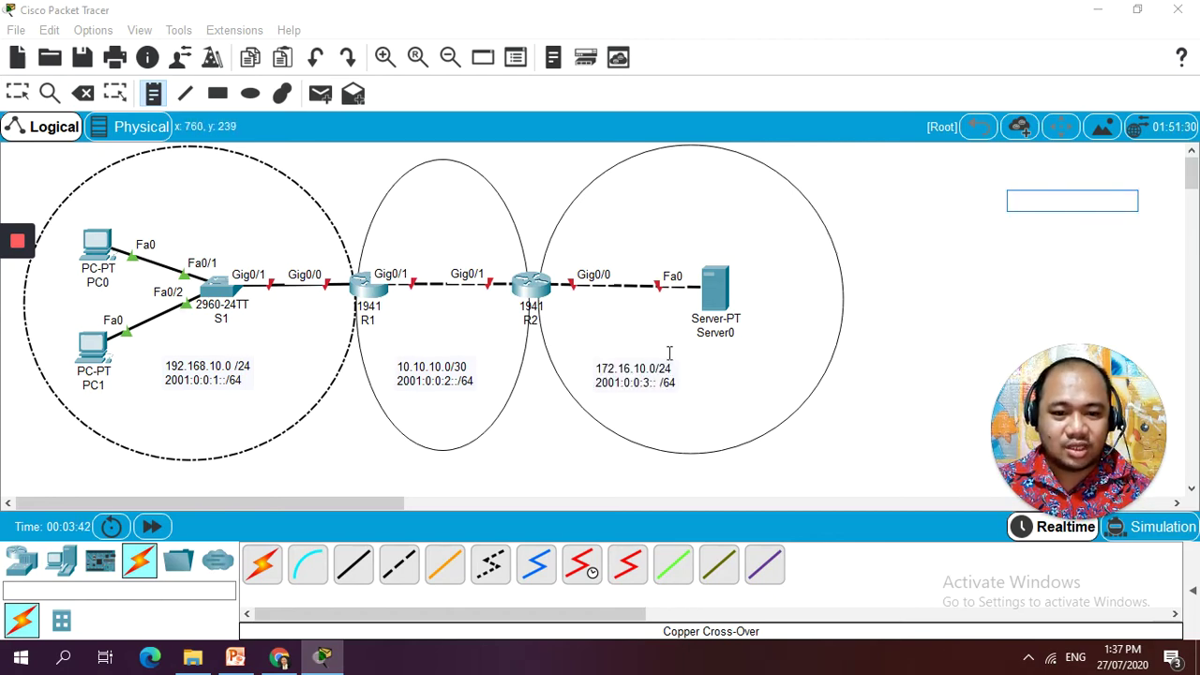
{"action": "key", "text": "Escape"}
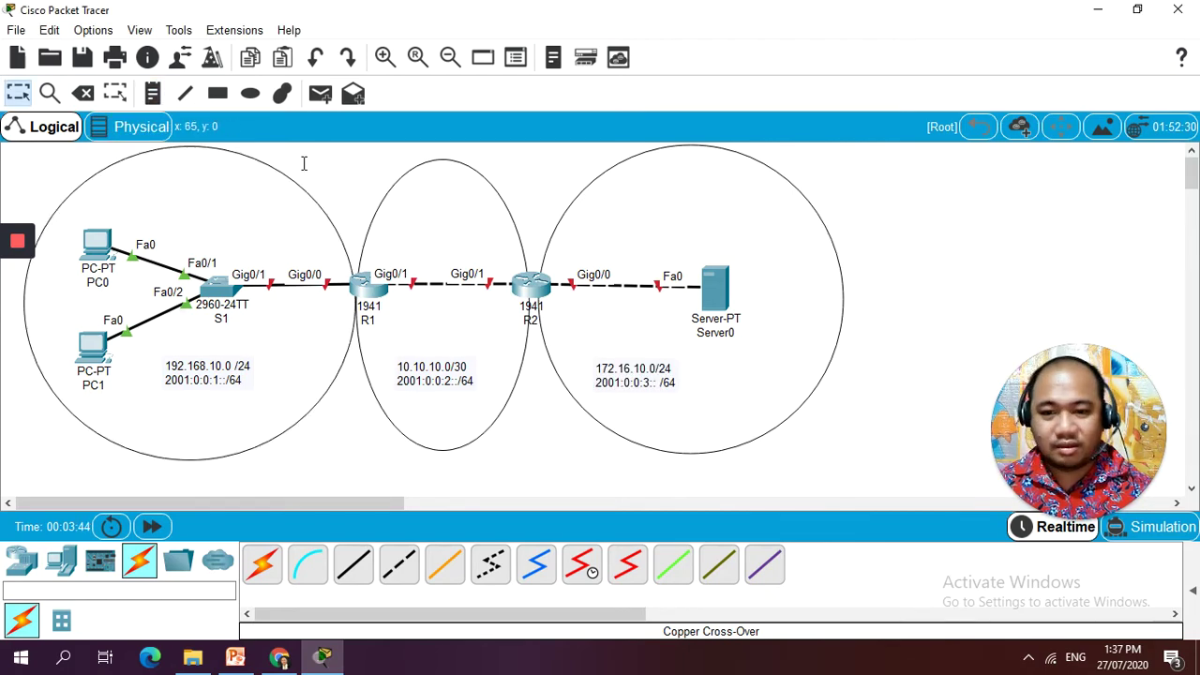
- Move the three network address notes lower in their ellipses, placing the 172.16.10.0/24 note below Server0
{"action": "left_click", "coordinate": [400, 388]}
{"action": "left_click_drag", "start_coordinate": [401, 387], "coordinate": [403, 407]}
{"action": "left_click", "coordinate": [289, 384]}
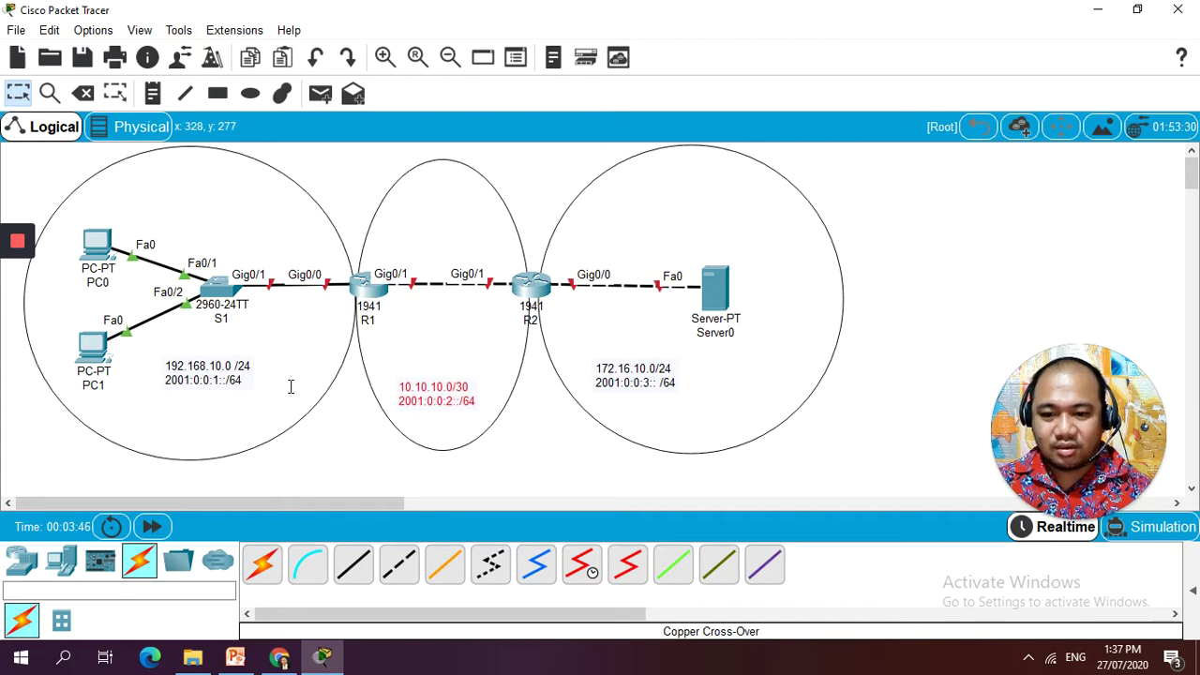
{"action": "left_click", "coordinate": [208, 380]}
{"action": "left_click_drag", "start_coordinate": [208, 380], "coordinate": [189, 416]}
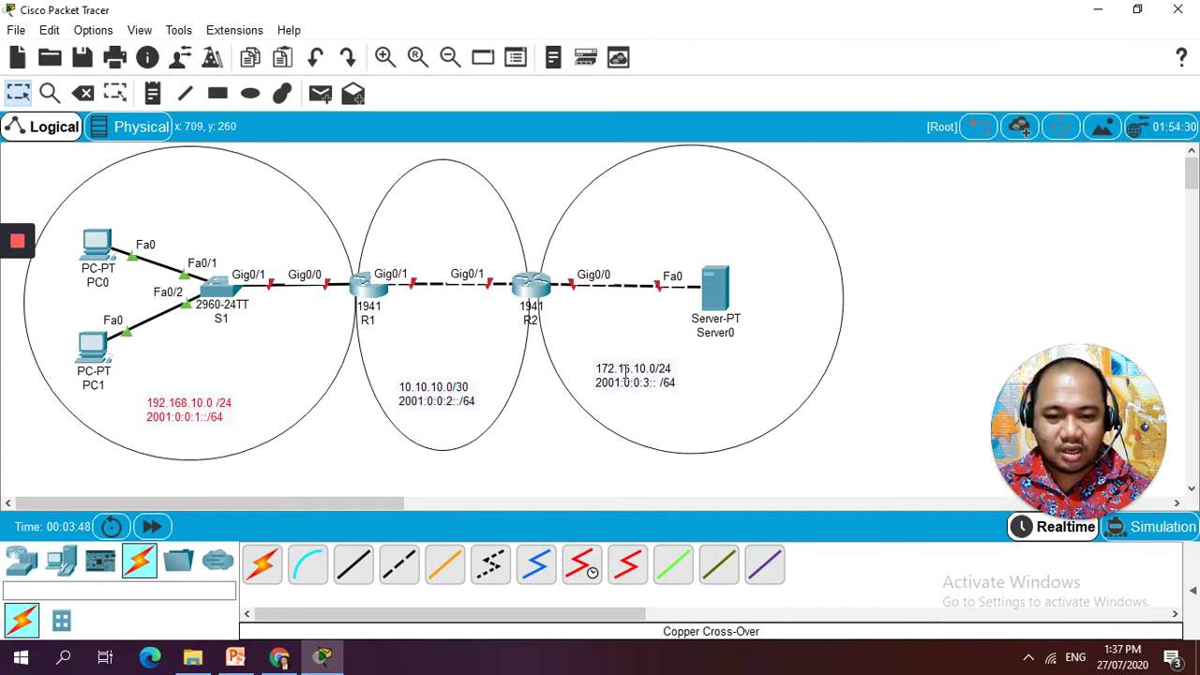
{"action": "left_click_drag", "start_coordinate": [638, 371], "coordinate": [717, 396]}
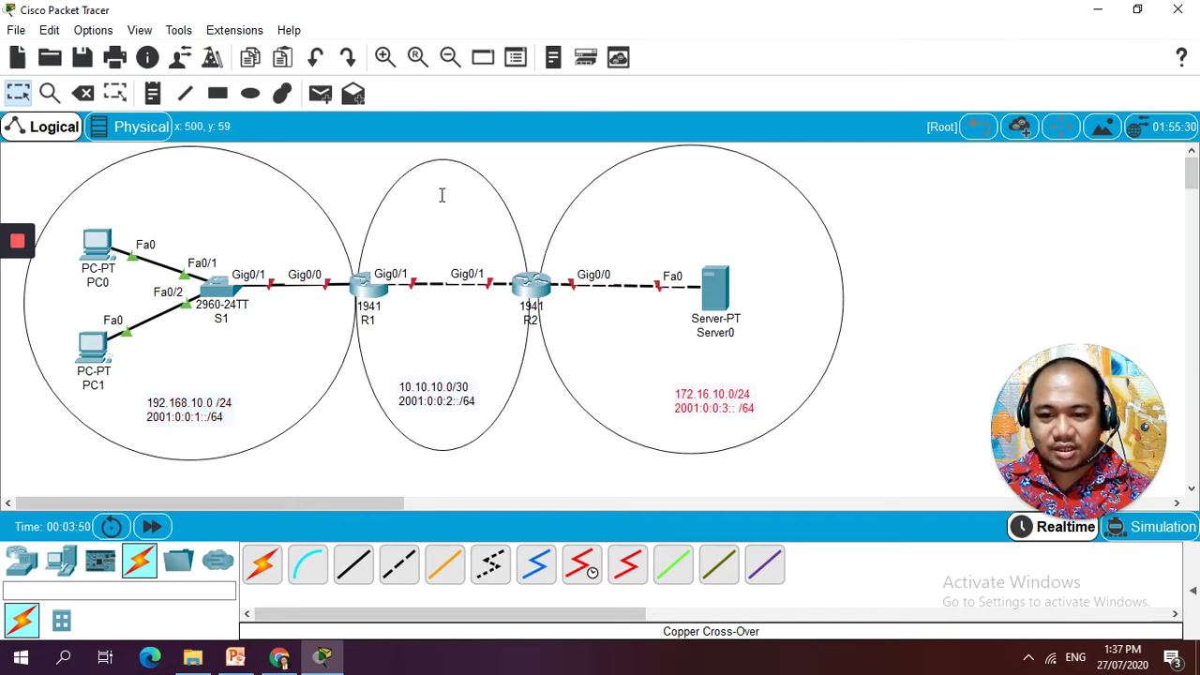
- Add a two-line note reading ".254" and "a" above R1's Gig0/0 interface in the first network
{"action": "left_click", "coordinate": [304, 244]}
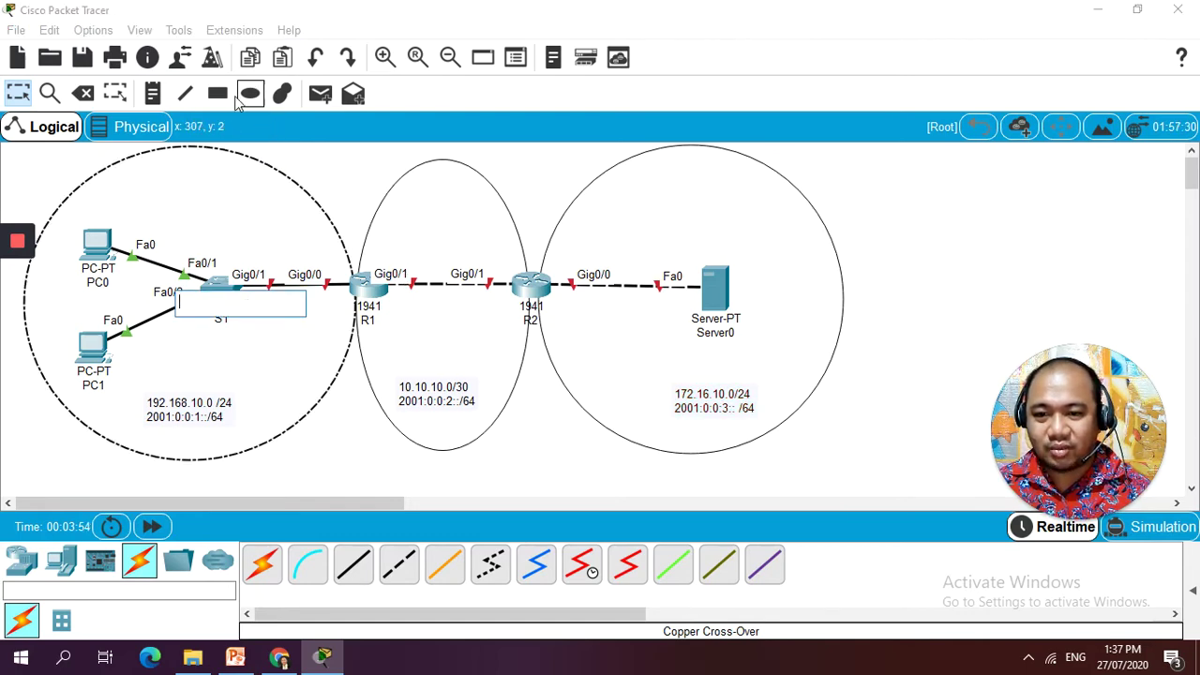
{"action": "left_click", "coordinate": [155, 95]}
{"action": "left_click", "coordinate": [314, 236]}
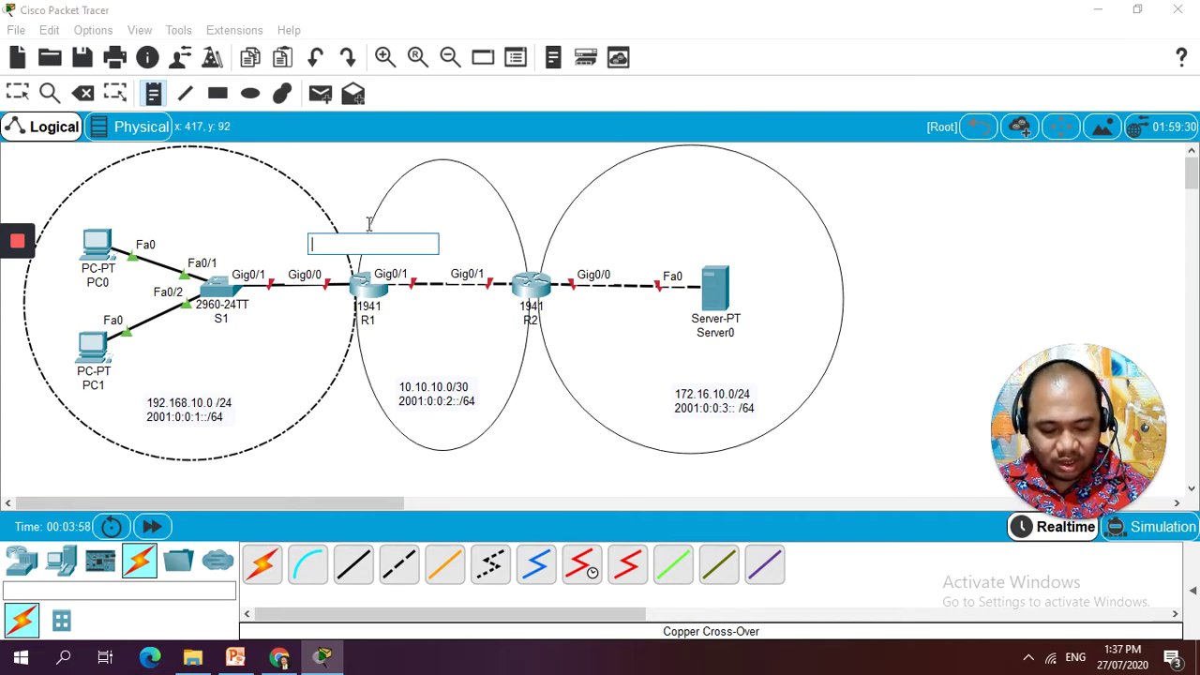
{"action": "type", "text": ".254"}
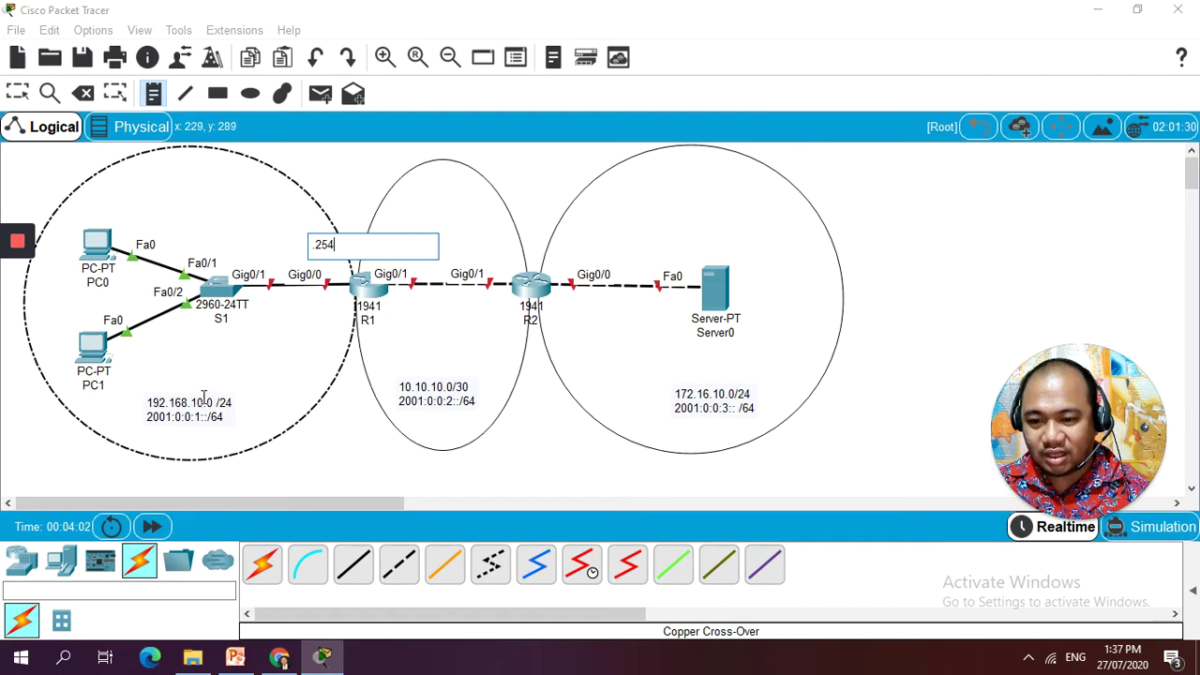
{"action": "key", "text": "Return"}
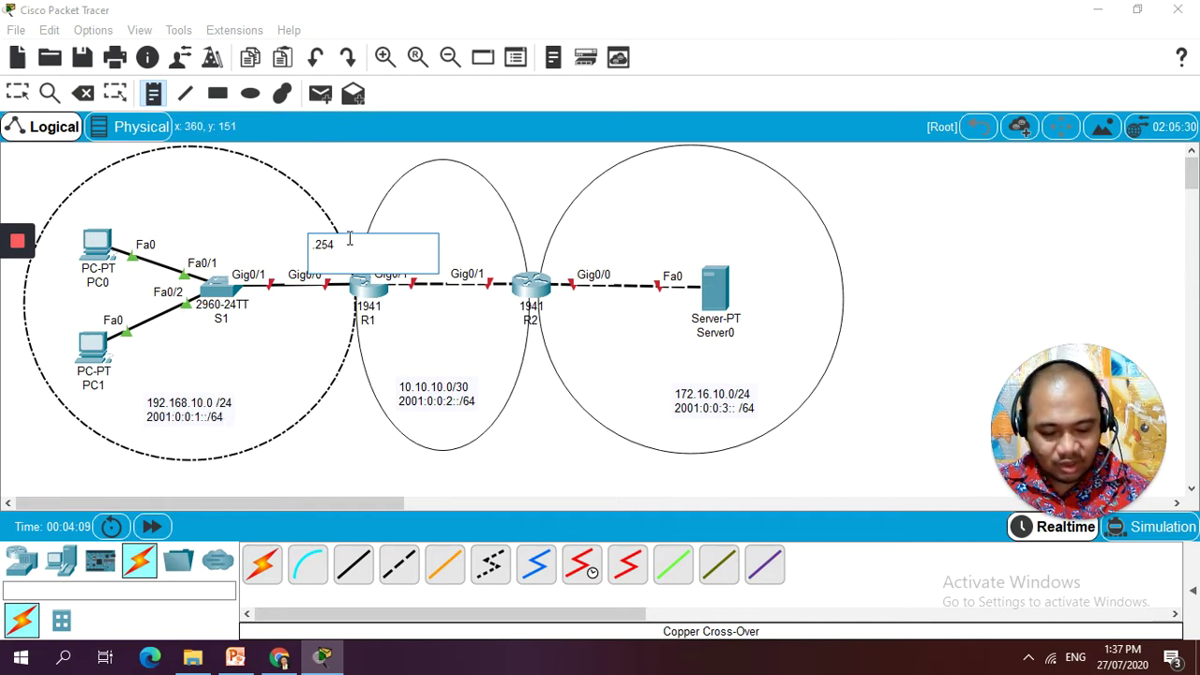
- Add a two-line note reading ".254" and ":a" above R2's Gig0/0 interface in the third network
{"action": "left_click", "coordinate": [618, 229]}
{"action": "left_click", "coordinate": [576, 239]}
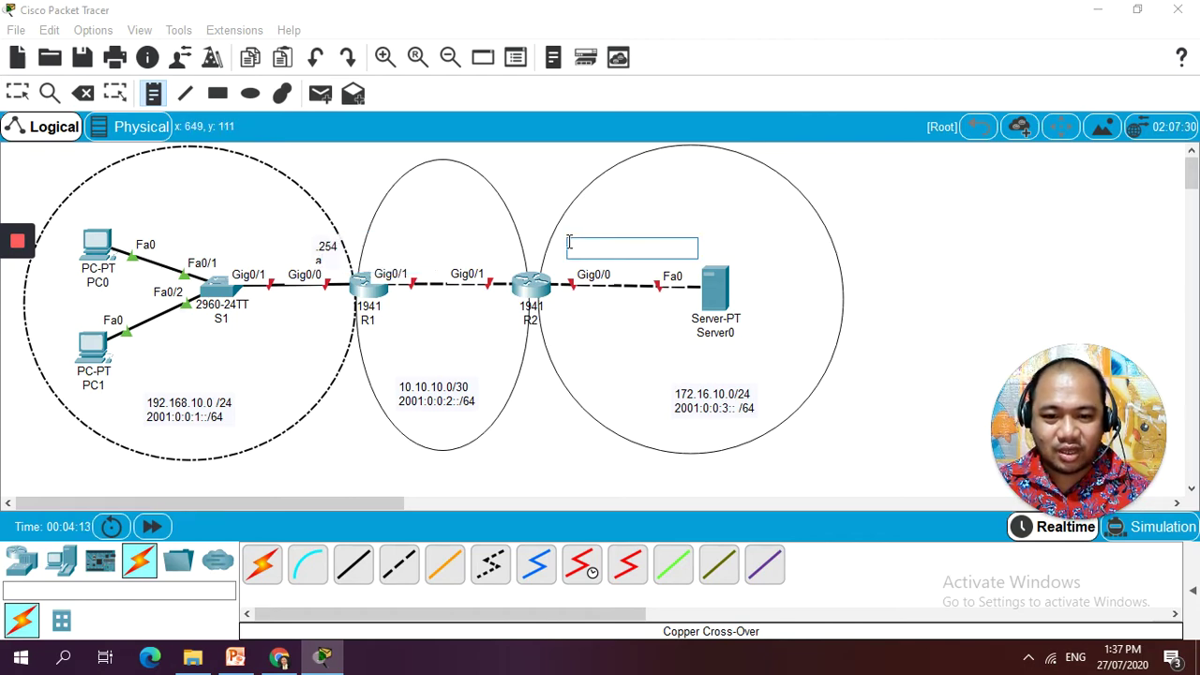
{"action": "left_click", "coordinate": [576, 241]}
{"action": "type", "text": ".254"}
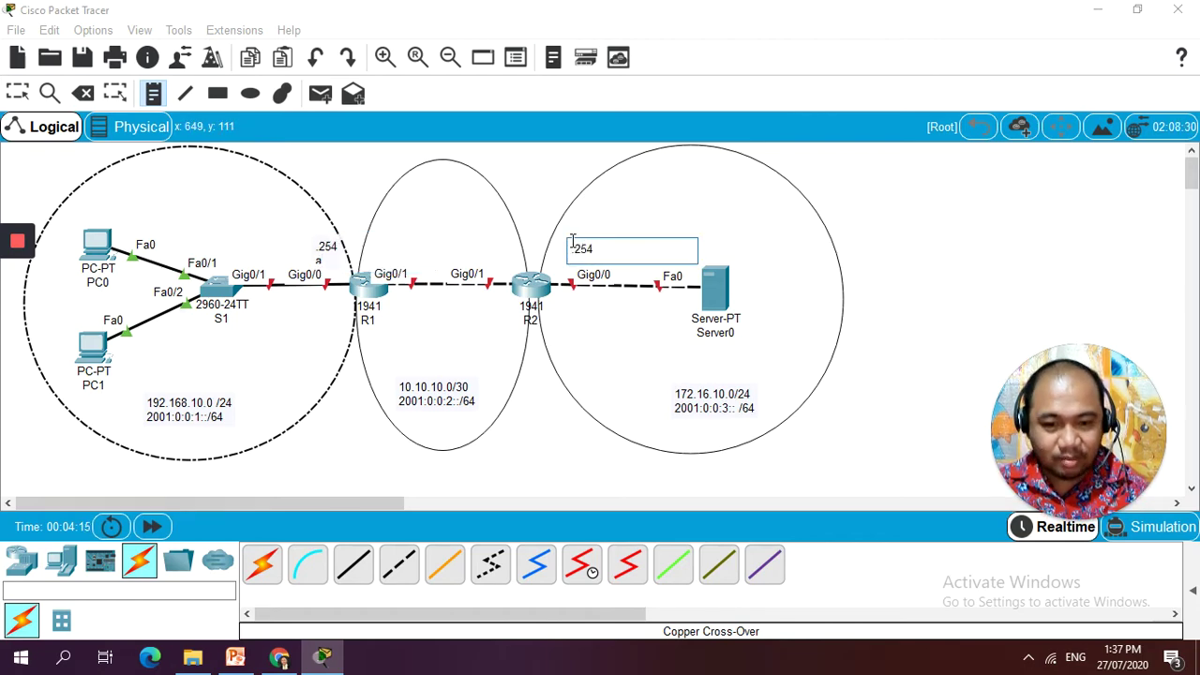
{"action": "key", "text": "Return"}
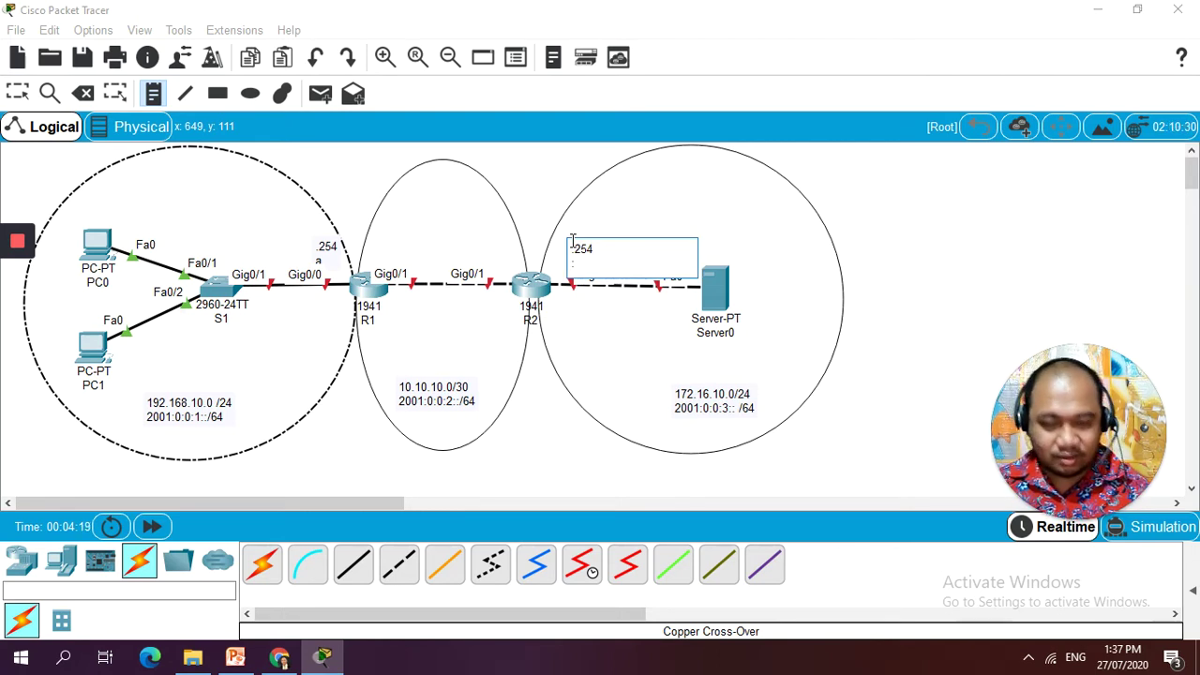
{"action": "type", "text": ":a"}
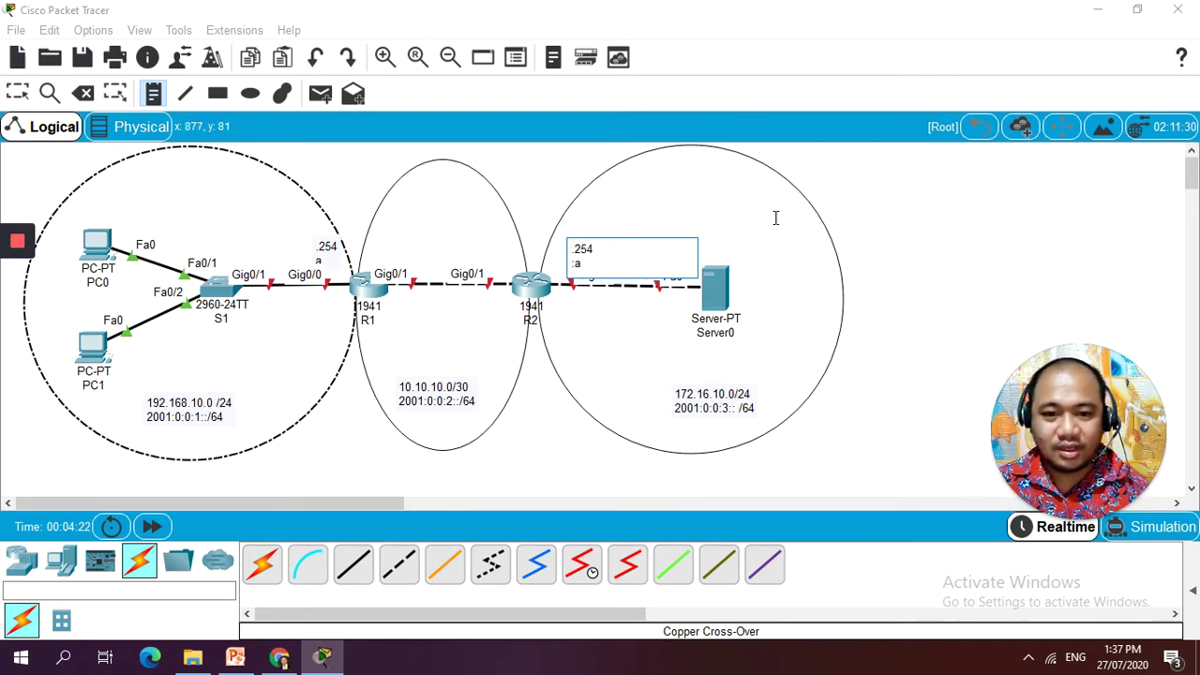
{"action": "left_click", "coordinate": [1058, 177]}
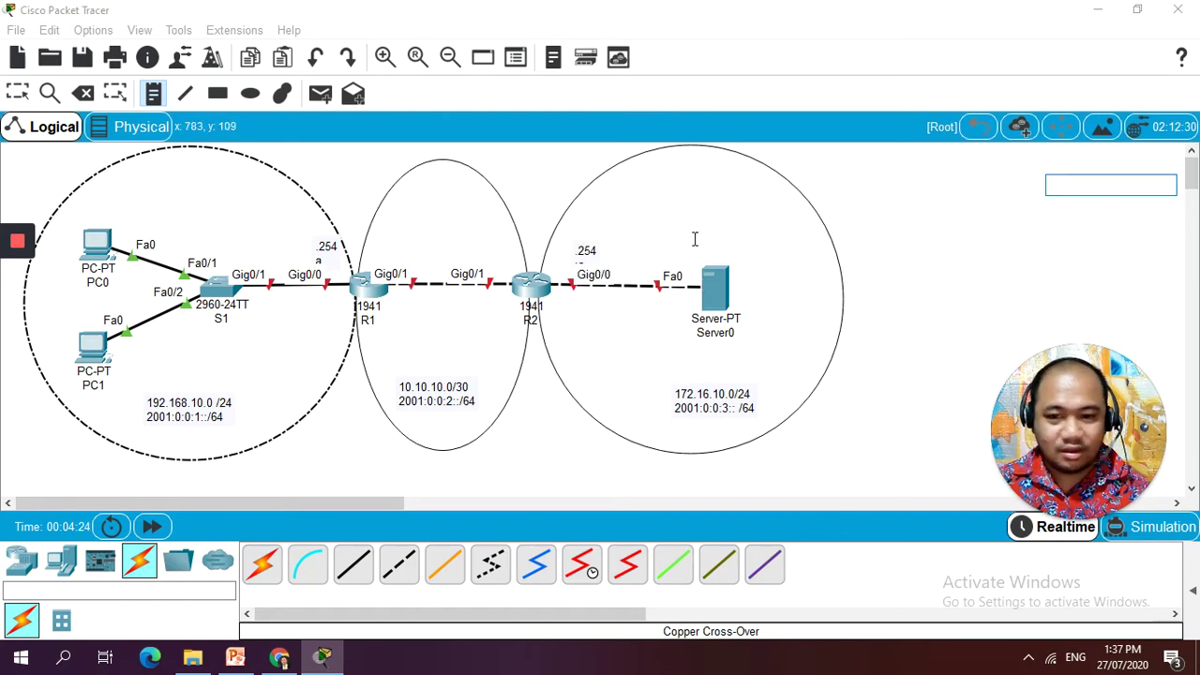
{"action": "key", "text": "Escape"}
- Move both .254 notes below the links, beside R1 in the first network and beside R2 in the third network
{"action": "left_click_drag", "start_coordinate": [586, 250], "coordinate": [582, 230]}
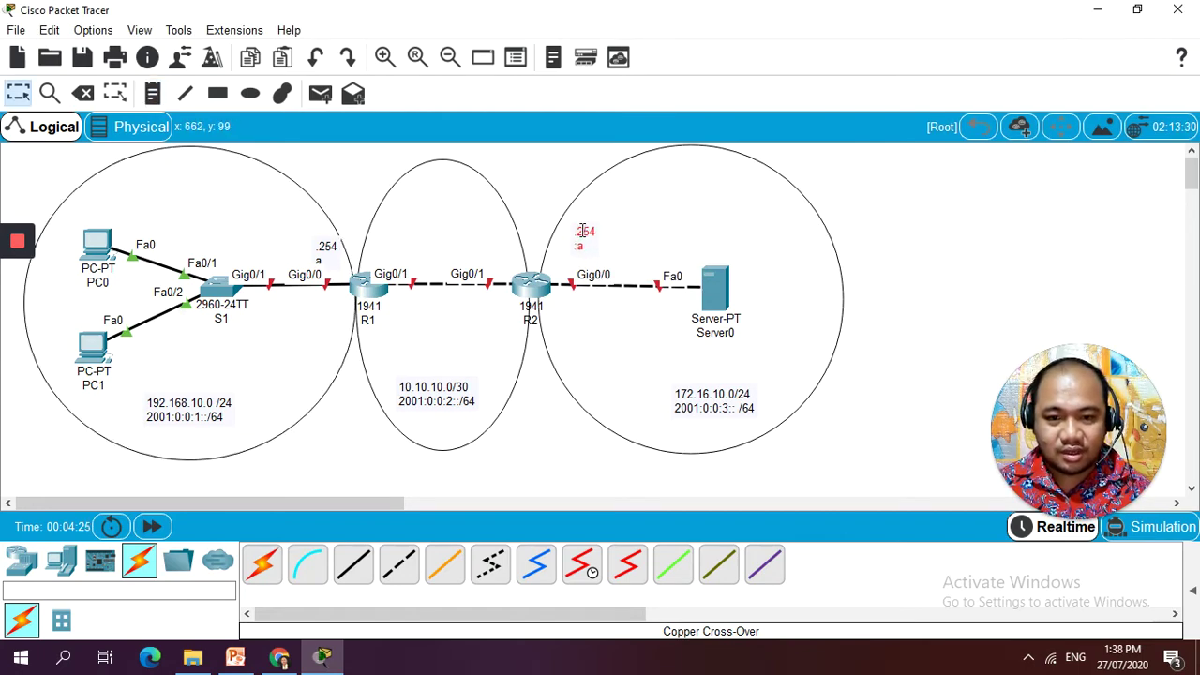
{"action": "left_click", "coordinate": [323, 246]}
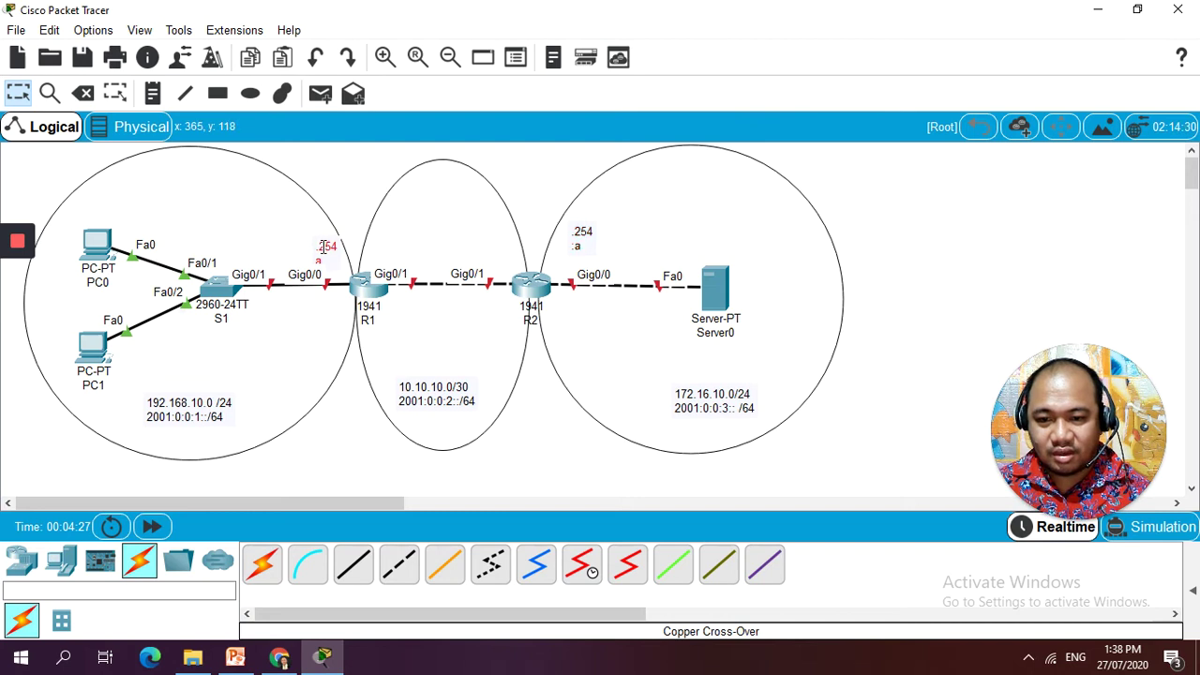
{"action": "left_click_drag", "start_coordinate": [323, 246], "coordinate": [315, 313]}
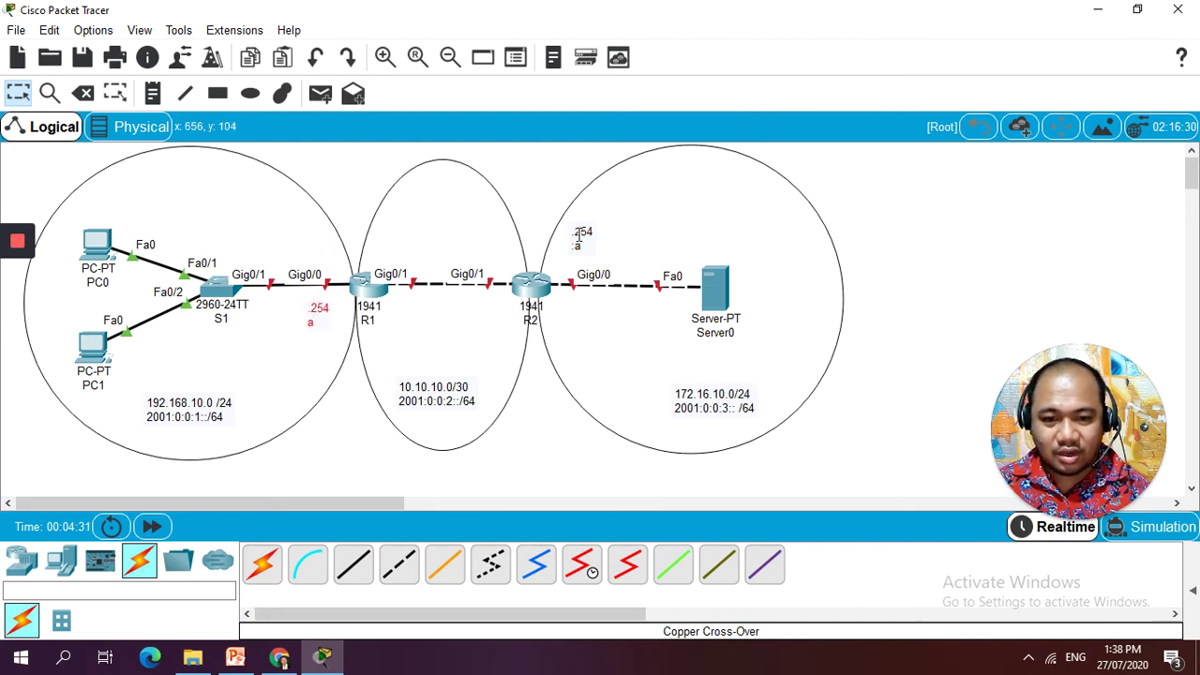
{"action": "left_click_drag", "start_coordinate": [579, 236], "coordinate": [566, 321]}
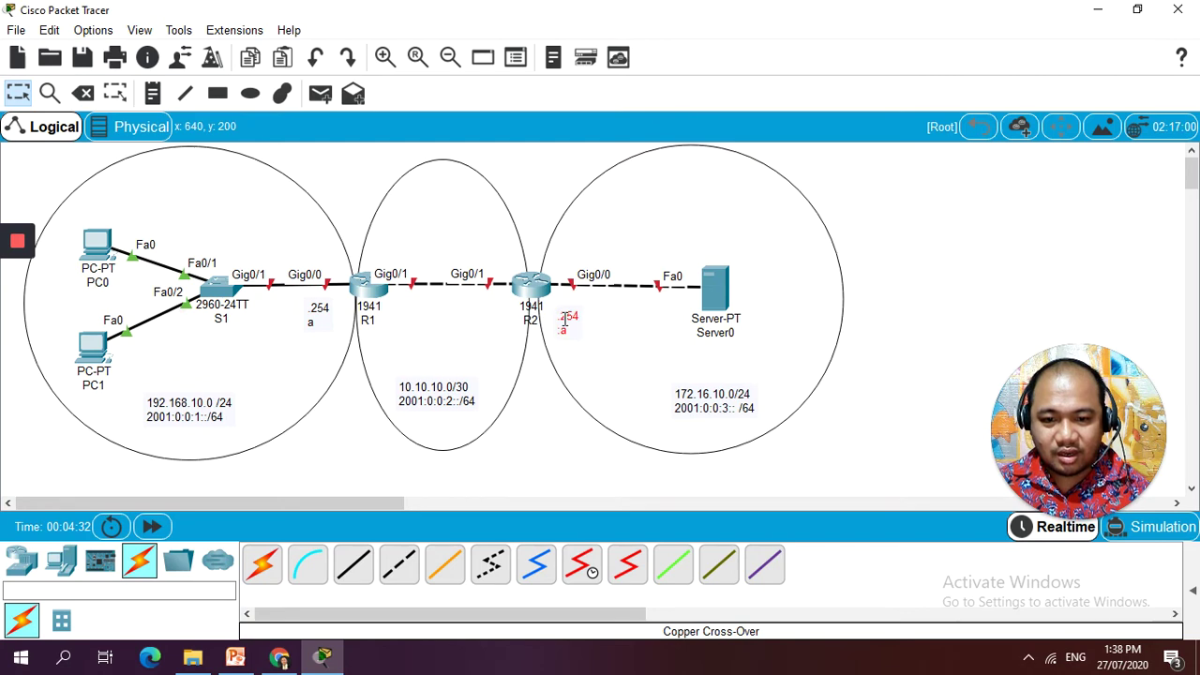
- Add a two-line note reading ".1" and "1" above R1's Gig0/1 interface in the middle network
{"action": "double_click", "coordinate": [401, 241]}
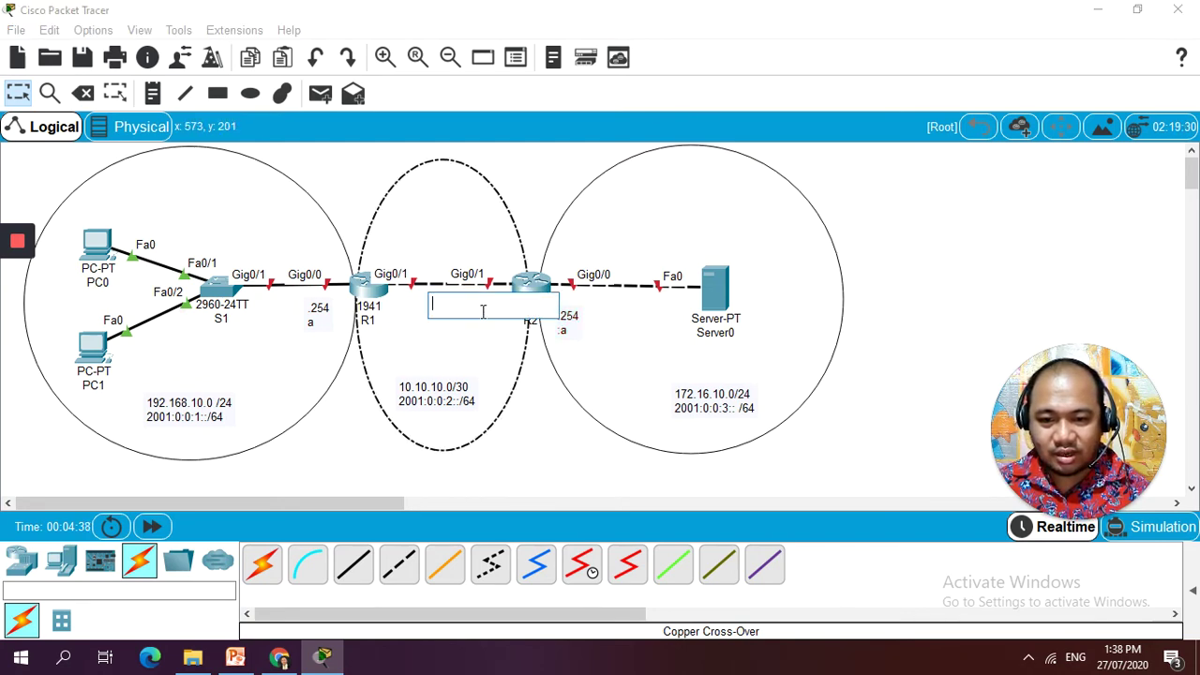
{"action": "left_click", "coordinate": [153, 93]}
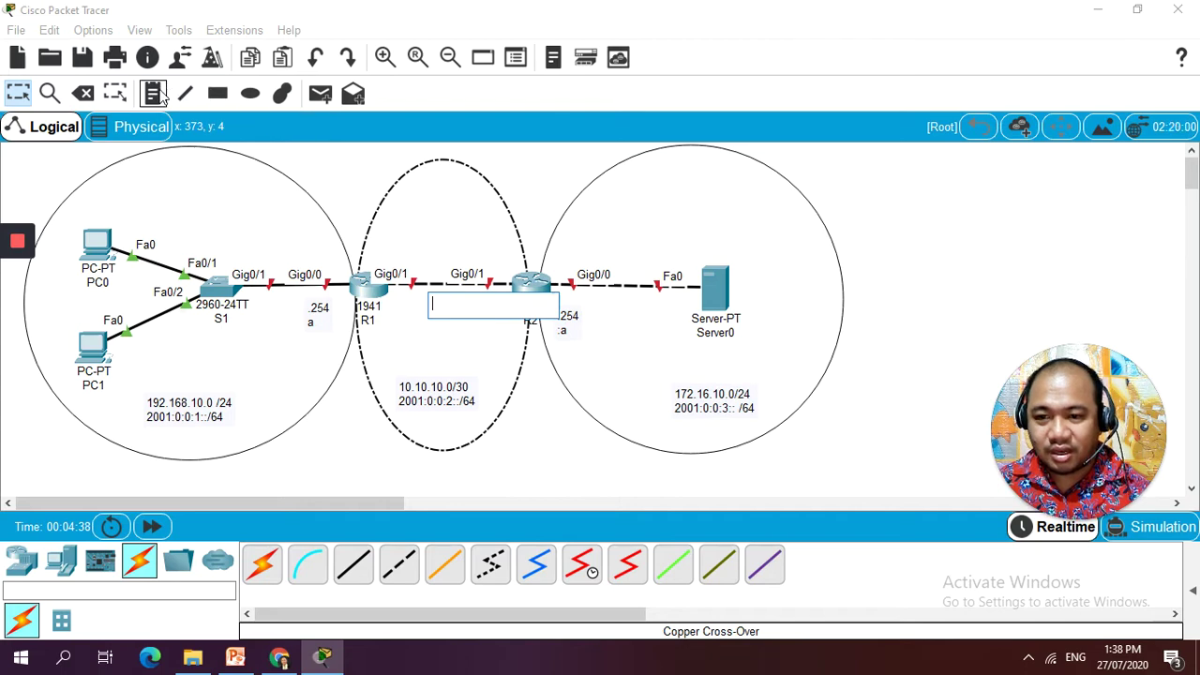
{"action": "left_click", "coordinate": [391, 241]}
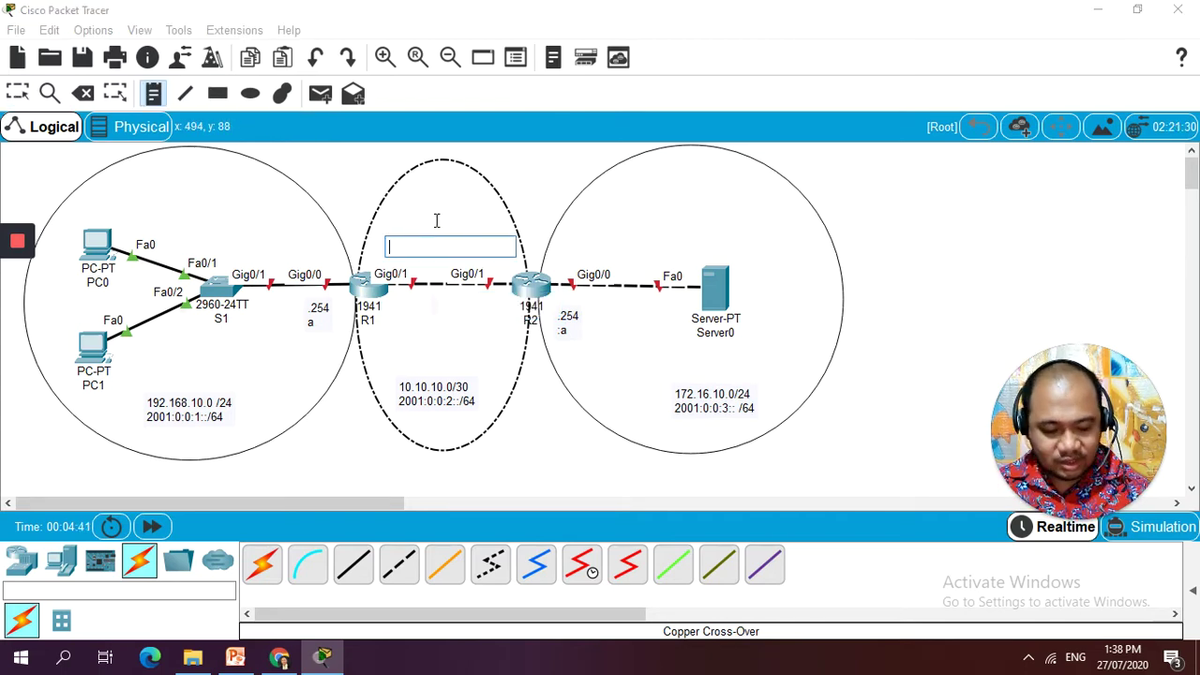
{"action": "type", "text": ".1"}
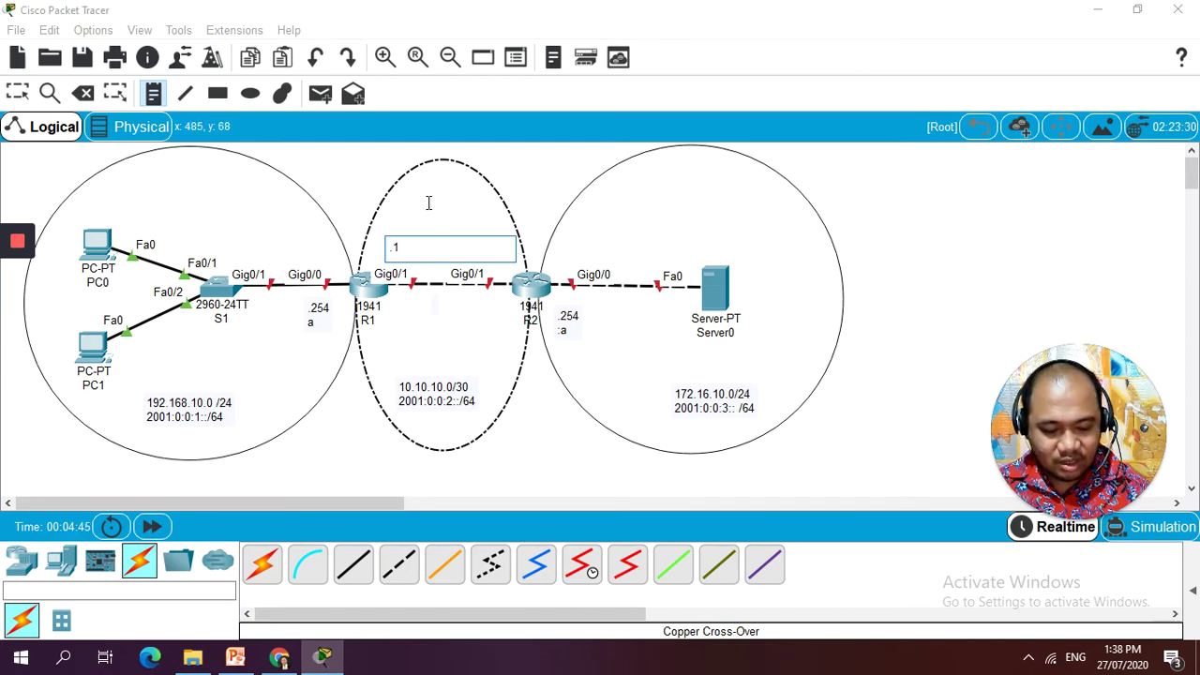
{"action": "key", "text": "Return"}
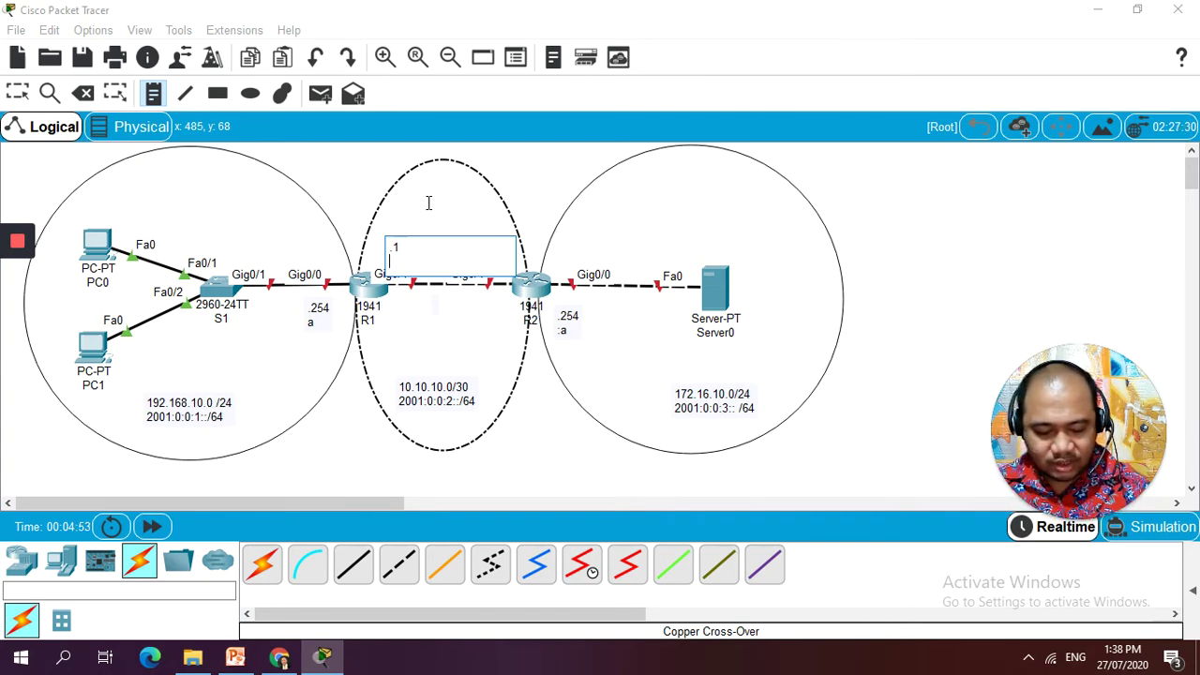
{"action": "left_click", "coordinate": [692, 209]}
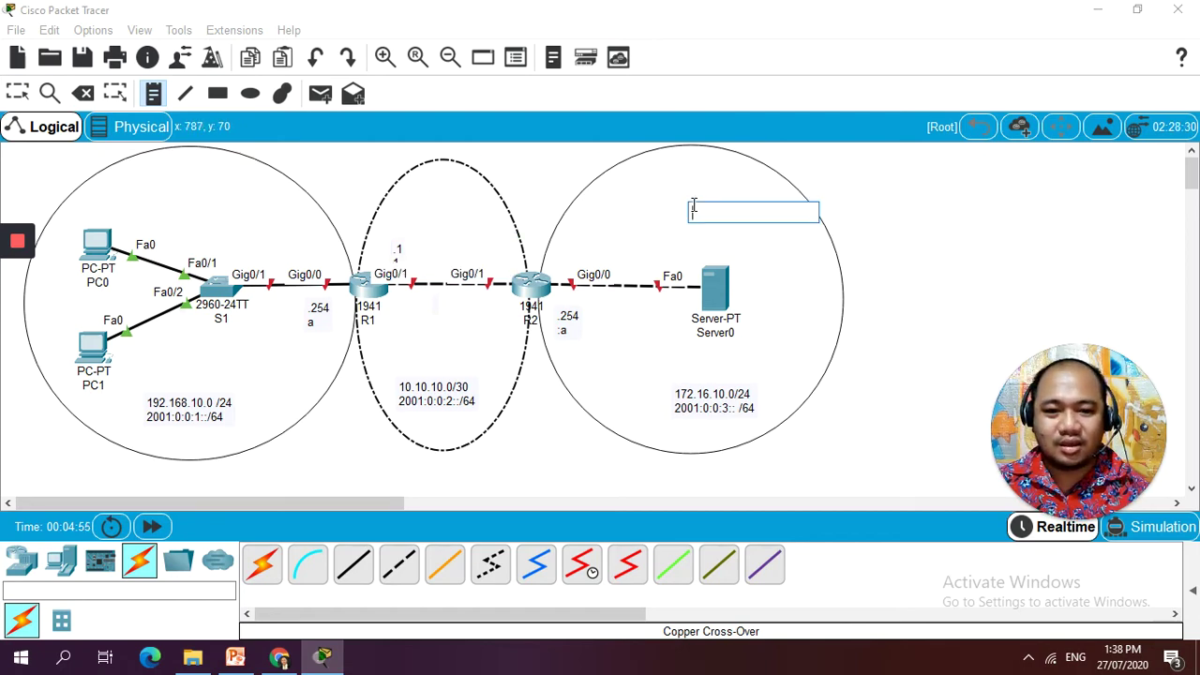
- Add a two-line note reading ".2" and "2" above R2's Gig0/1 interface in the middle network
{"action": "left_click", "coordinate": [488, 236]}
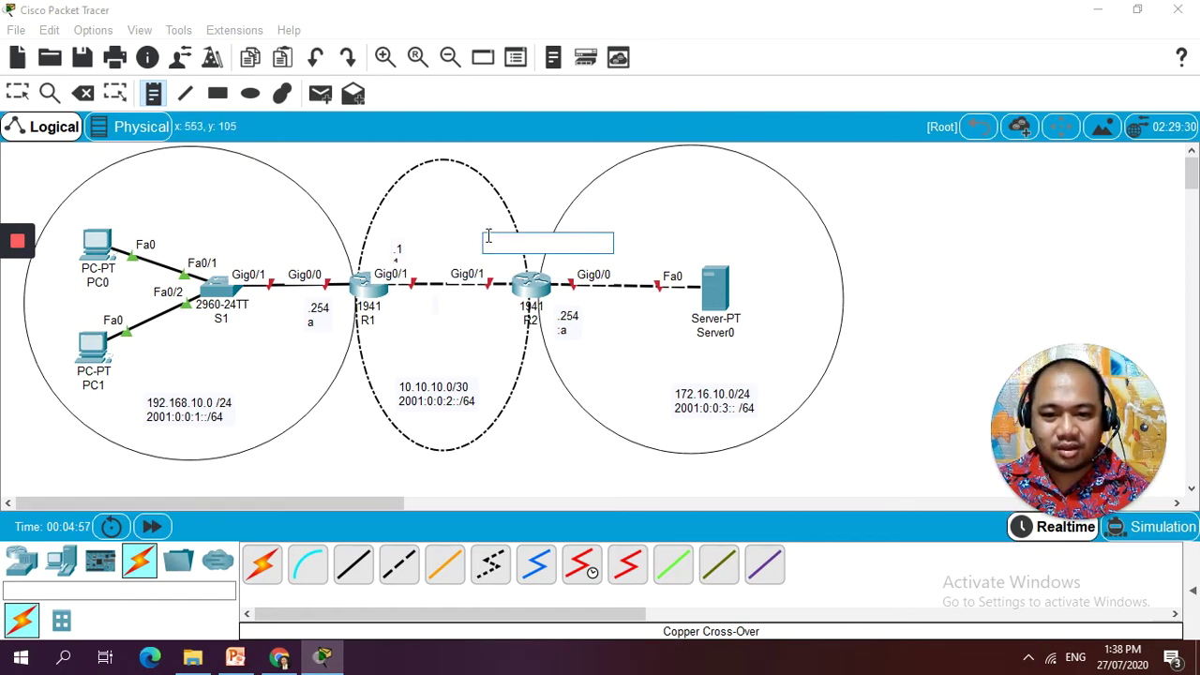
{"action": "type", "text": ".2"}
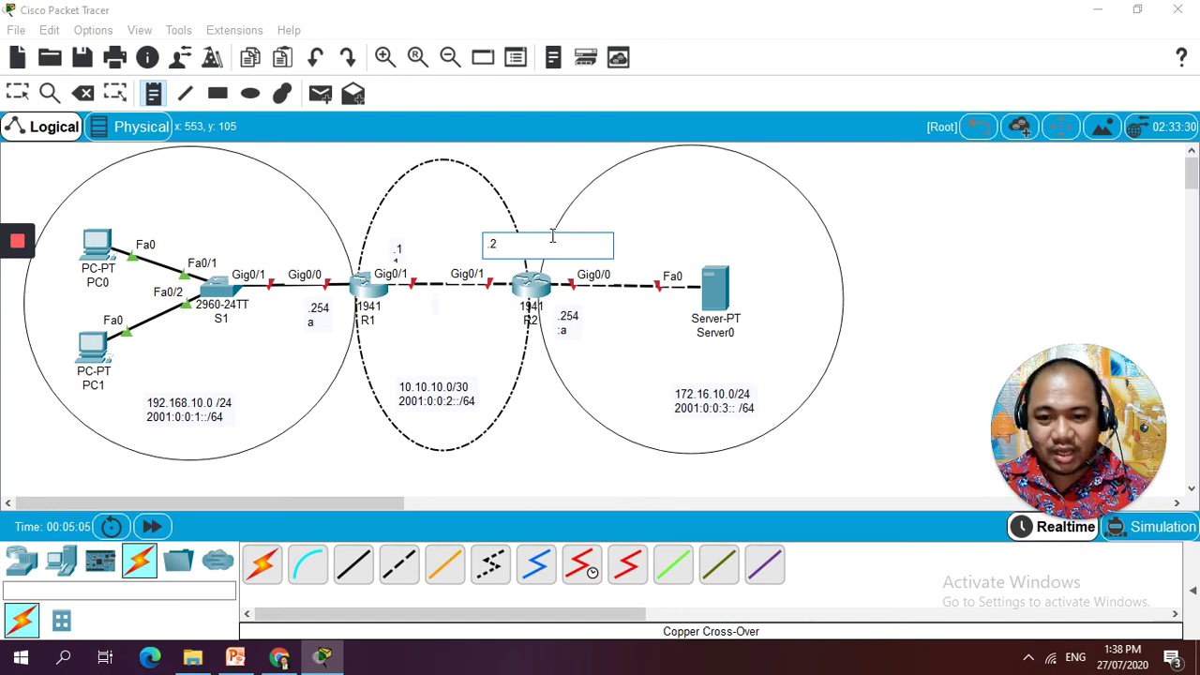
{"action": "key", "text": "Return"}
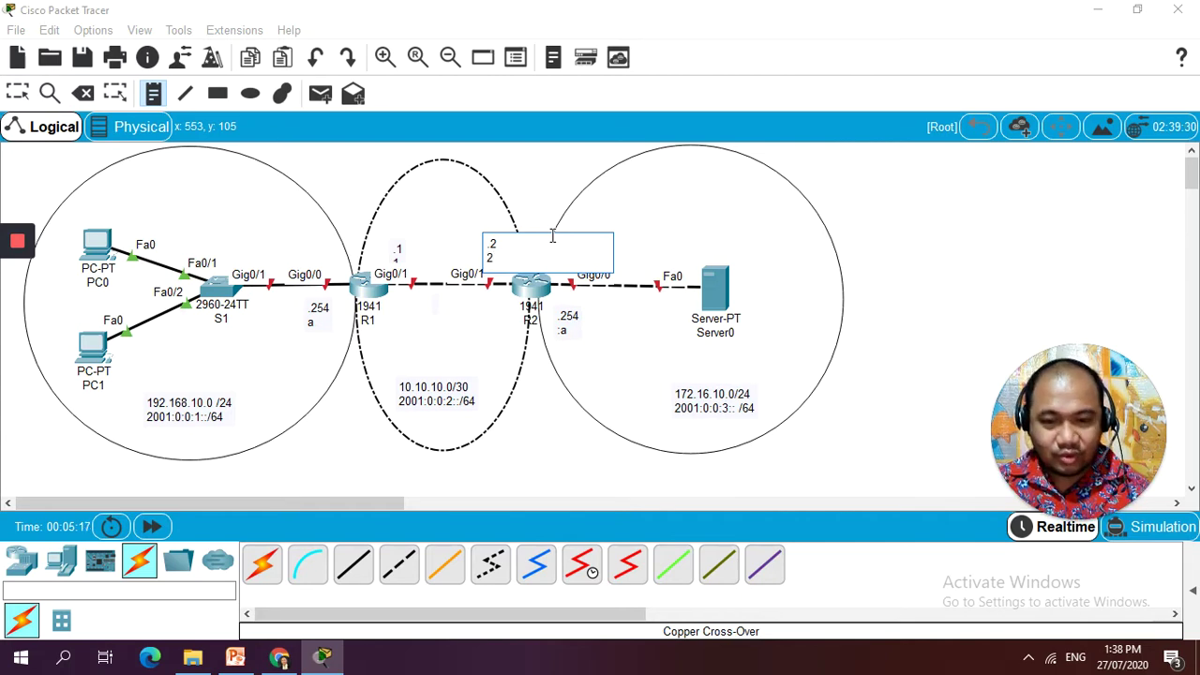
{"action": "left_click", "coordinate": [659, 188]}
{"action": "left_click", "coordinate": [516, 154]}
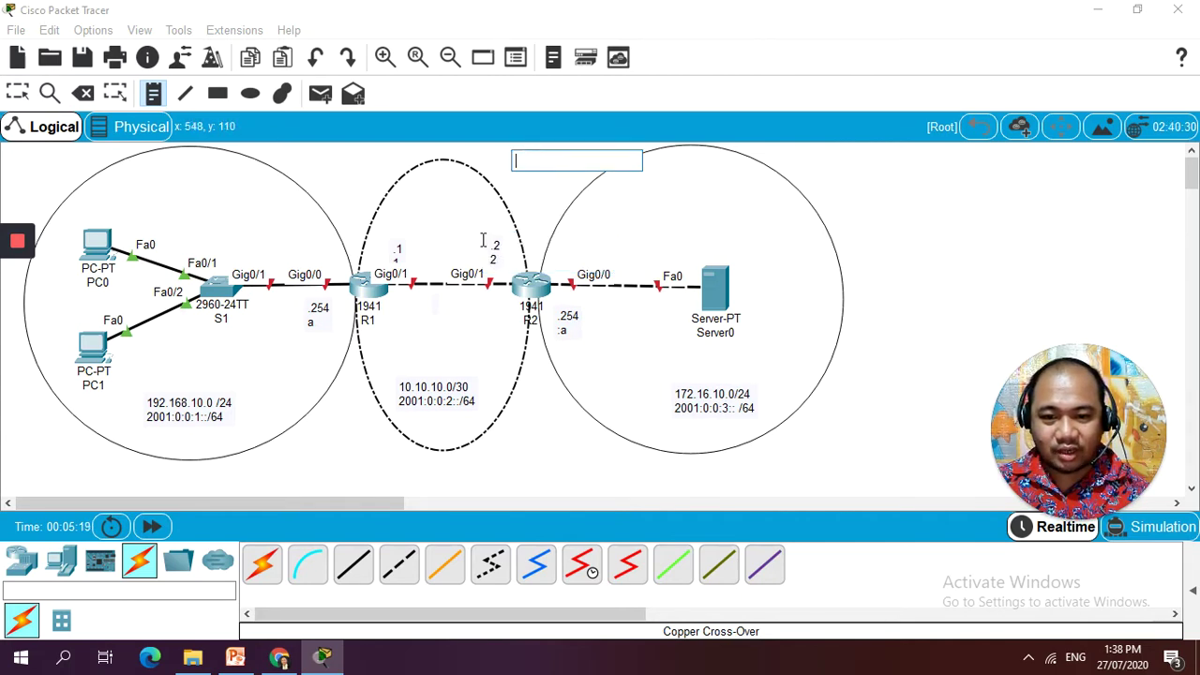
{"action": "key", "text": "Escape"}
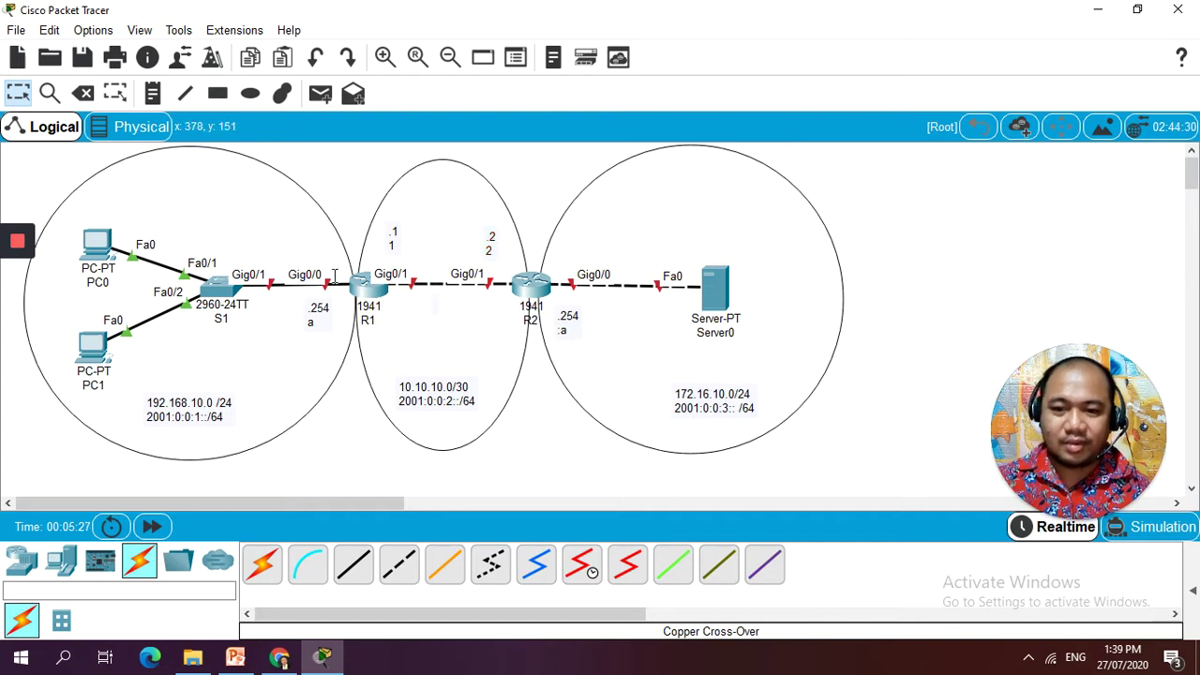
- Set PC0's static IPv4 address to 192.168.10.1 with subnet mask 255.255.255.0 in its IP configuration
{"action": "left_click", "coordinate": [101, 244]}
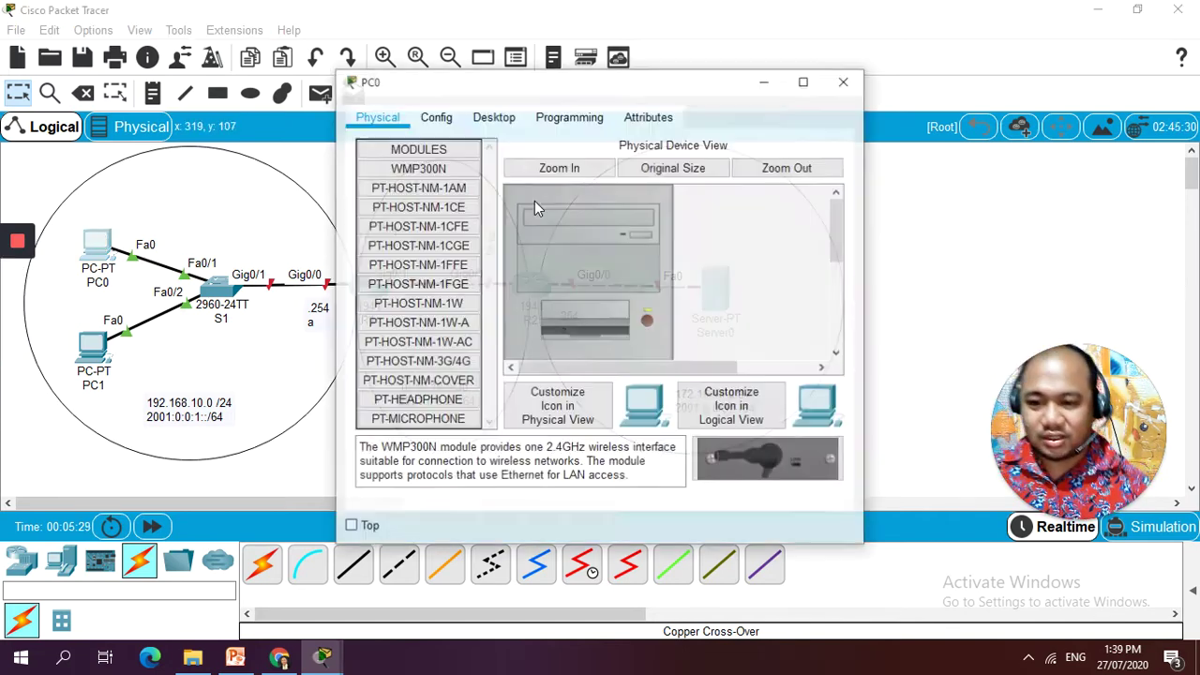
{"action": "left_click", "coordinate": [493, 116]}
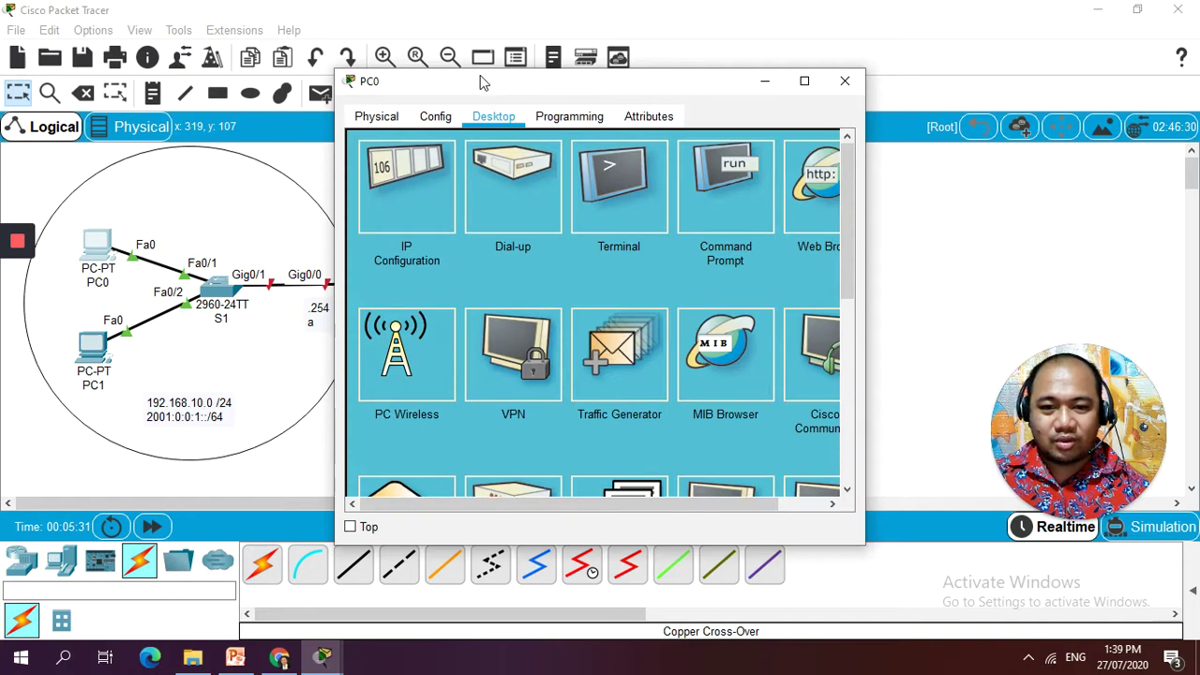
{"action": "left_click_drag", "start_coordinate": [482, 82], "coordinate": [649, 108]}
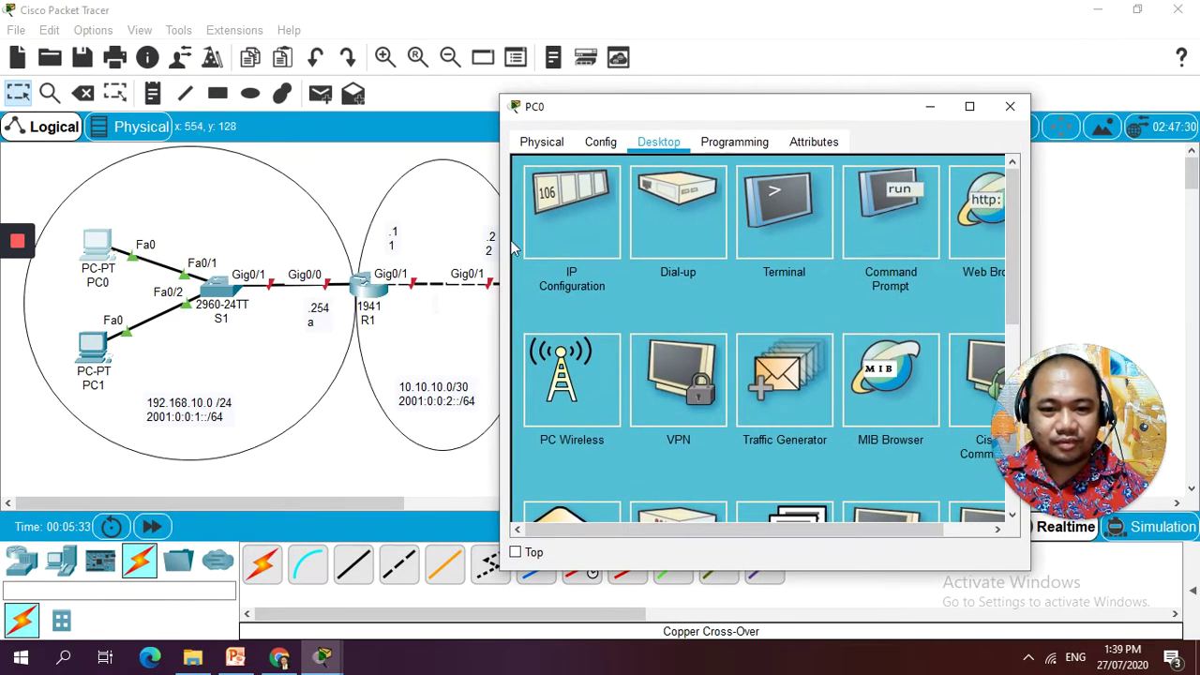
{"action": "left_click", "coordinate": [567, 215]}
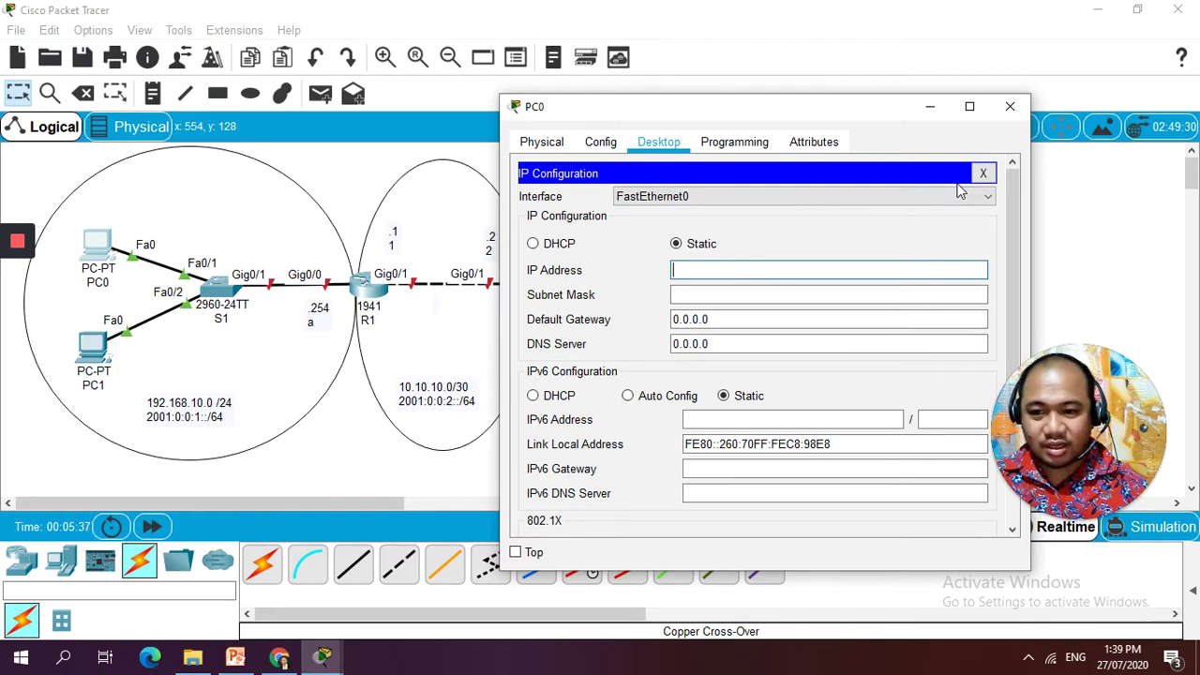
{"action": "type", "text": "192.16"}
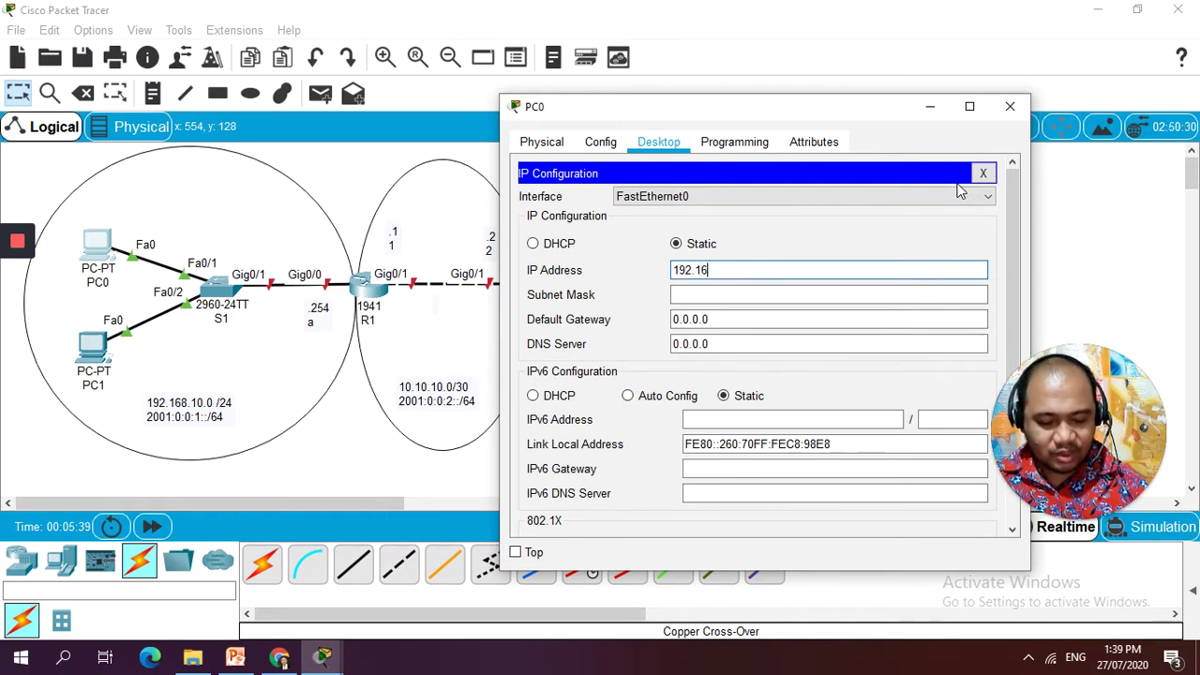
{"action": "type", "text": "8.10.1"}
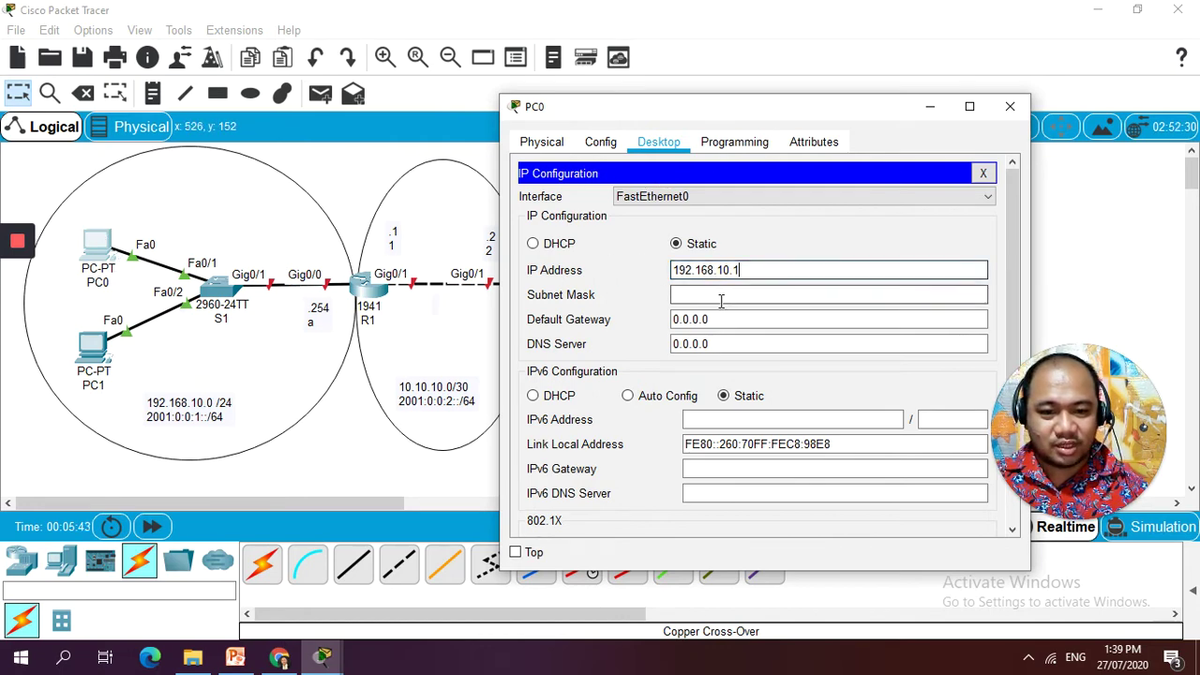
{"action": "left_click", "coordinate": [782, 295]}
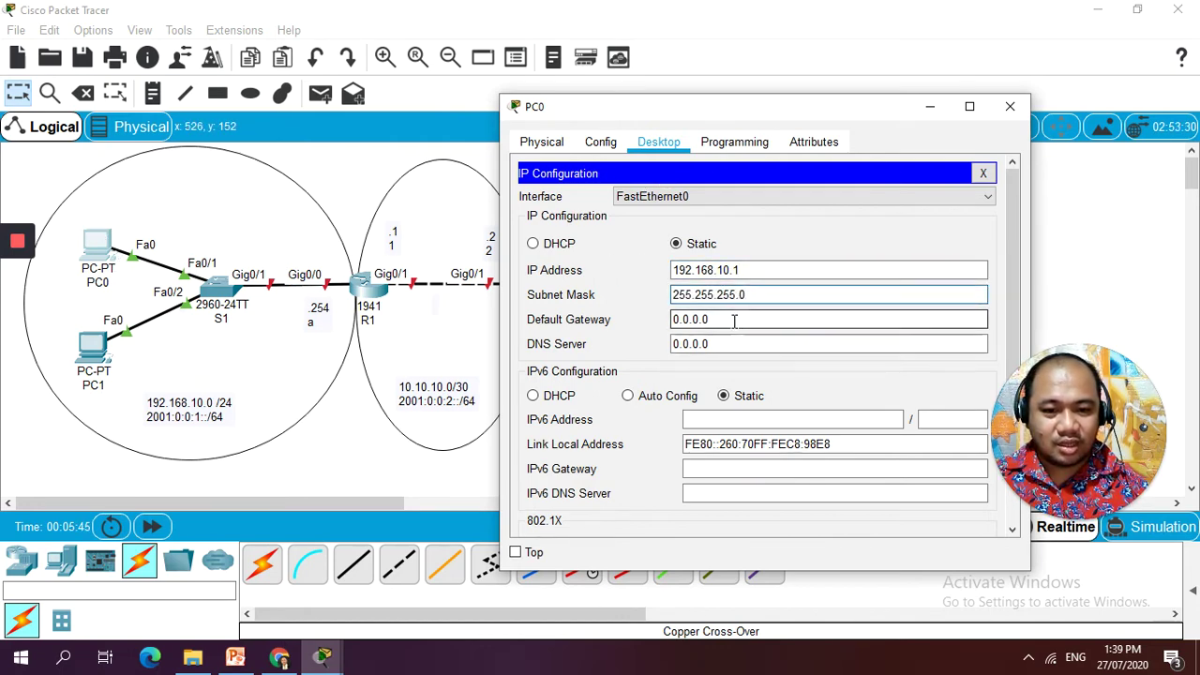
- Set PC0's IPv4 default gateway to 192.168.10.254
{"action": "key", "text": "Tab"}
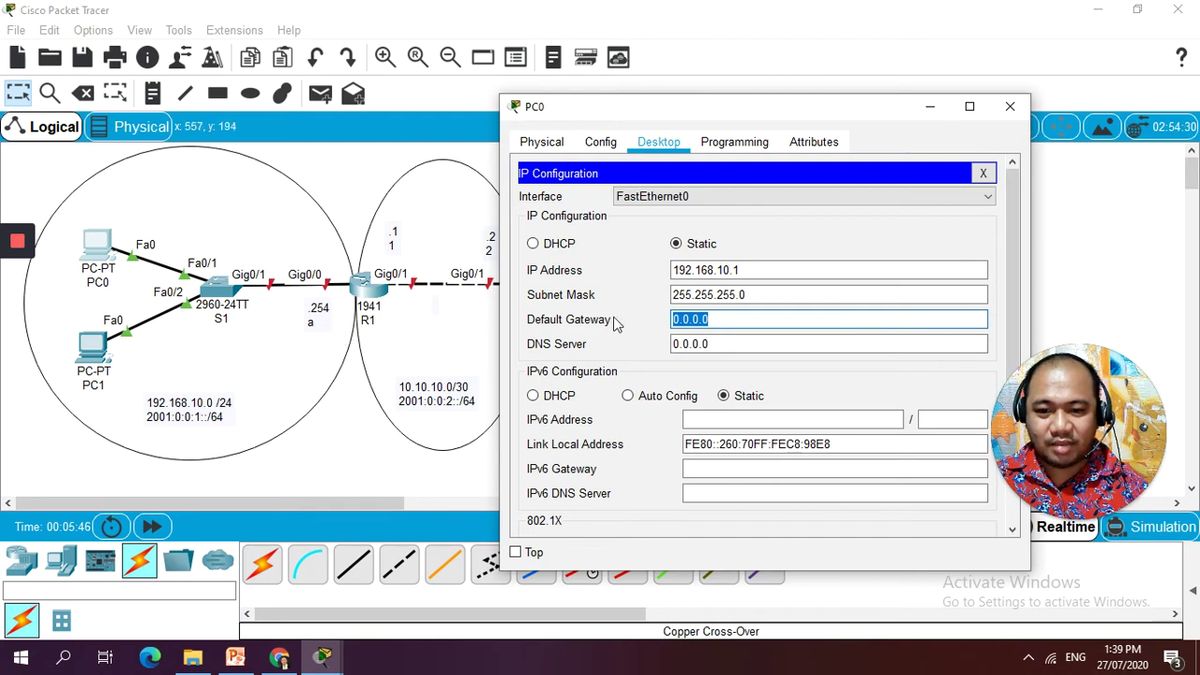
{"action": "type", "text": "192.168"}
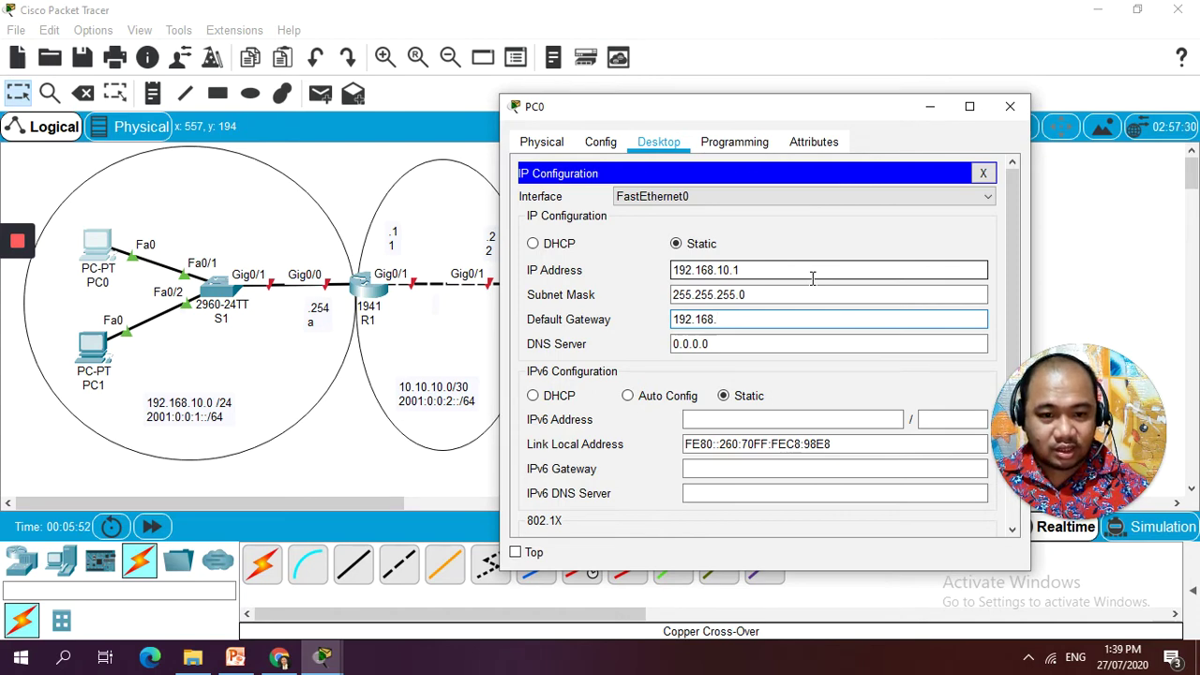
{"action": "type", "text": ".10.254"}
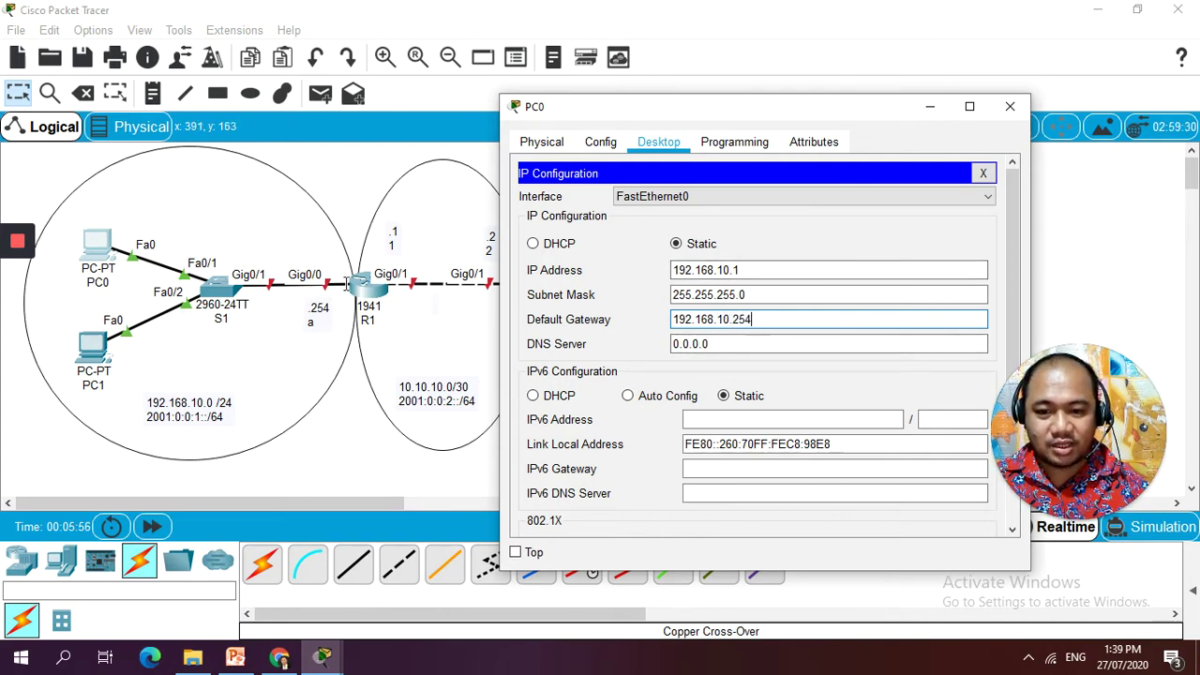
- Set PC0's static IPv6 address to 2001:0:0:1::1 with prefix length 64
{"action": "left_click", "coordinate": [741, 420]}
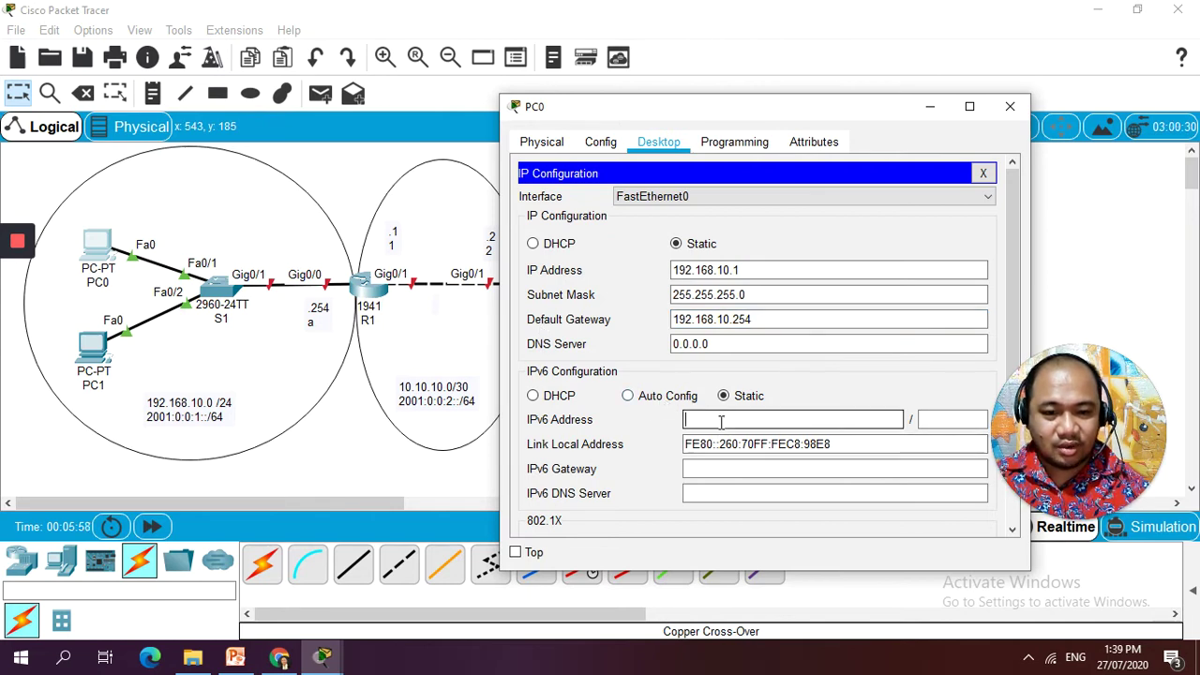
{"action": "type", "text": "200"}
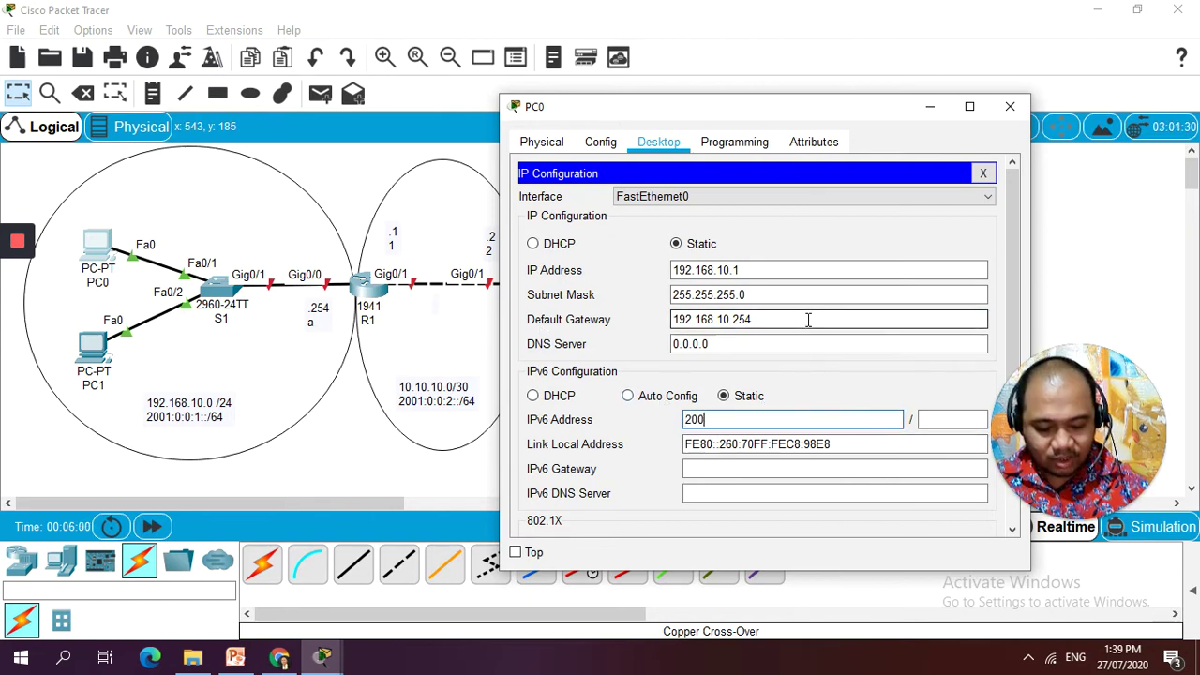
{"action": "type", "text": "1:0:0:1"}
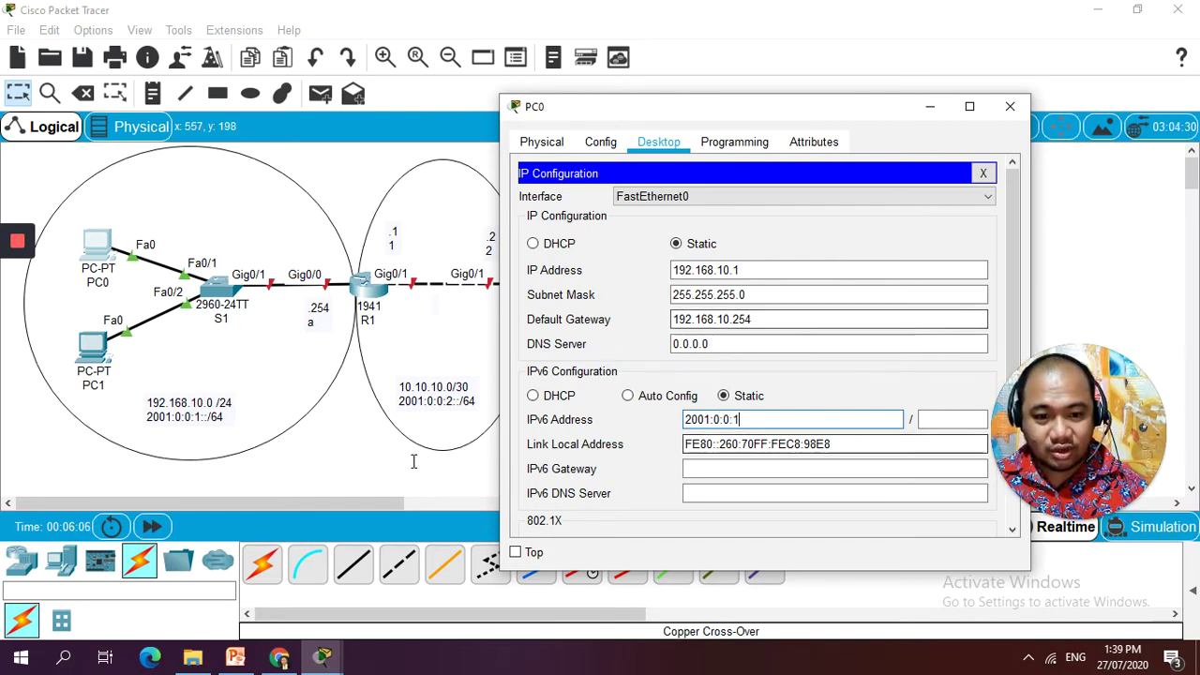
{"action": "type", "text": ":0:0:1"}
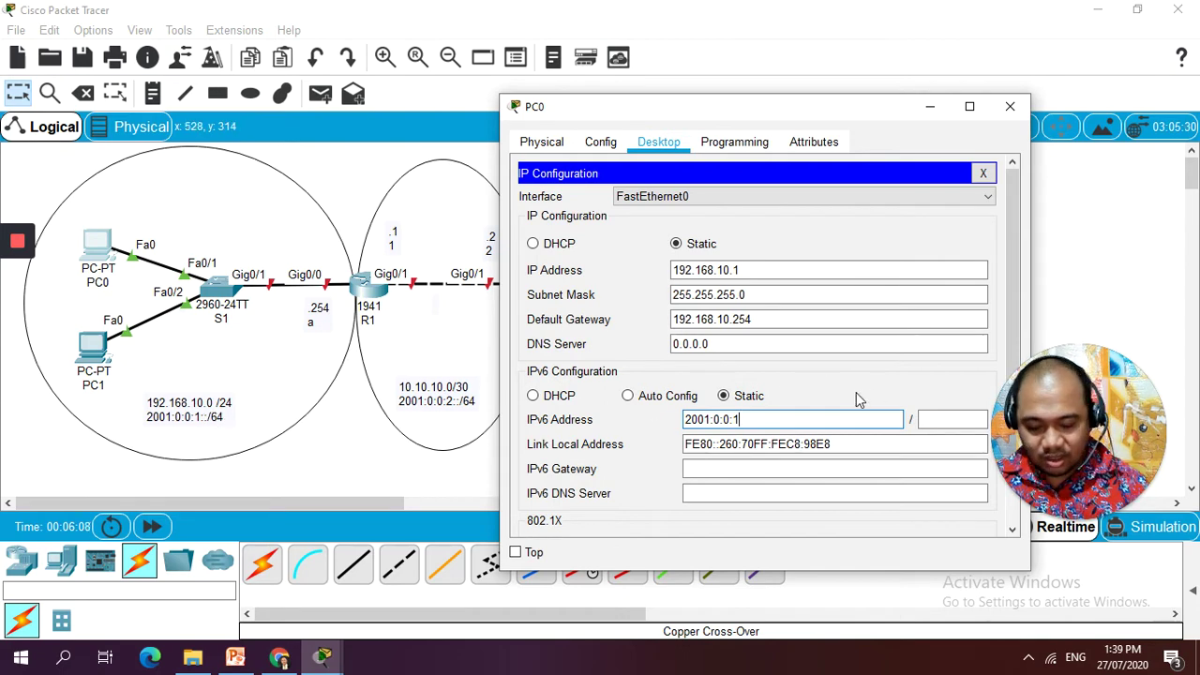
{"action": "type", "text": "::1"}
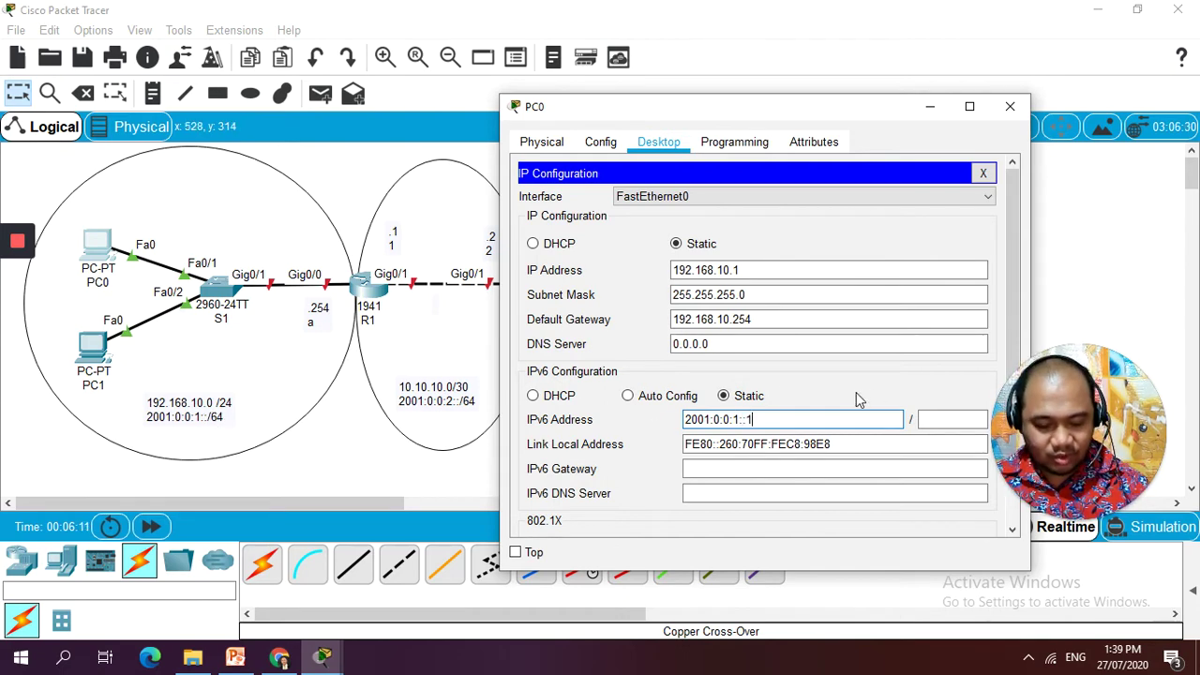
{"action": "key", "text": "Tab"}
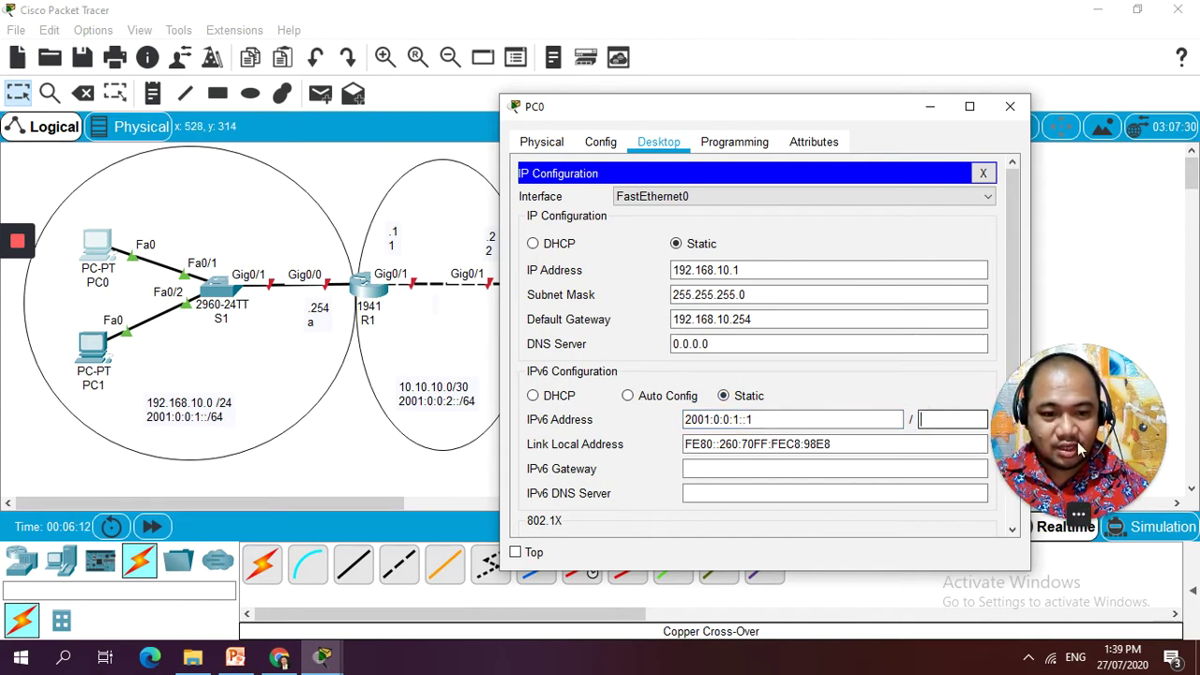
{"action": "type", "text": "64"}
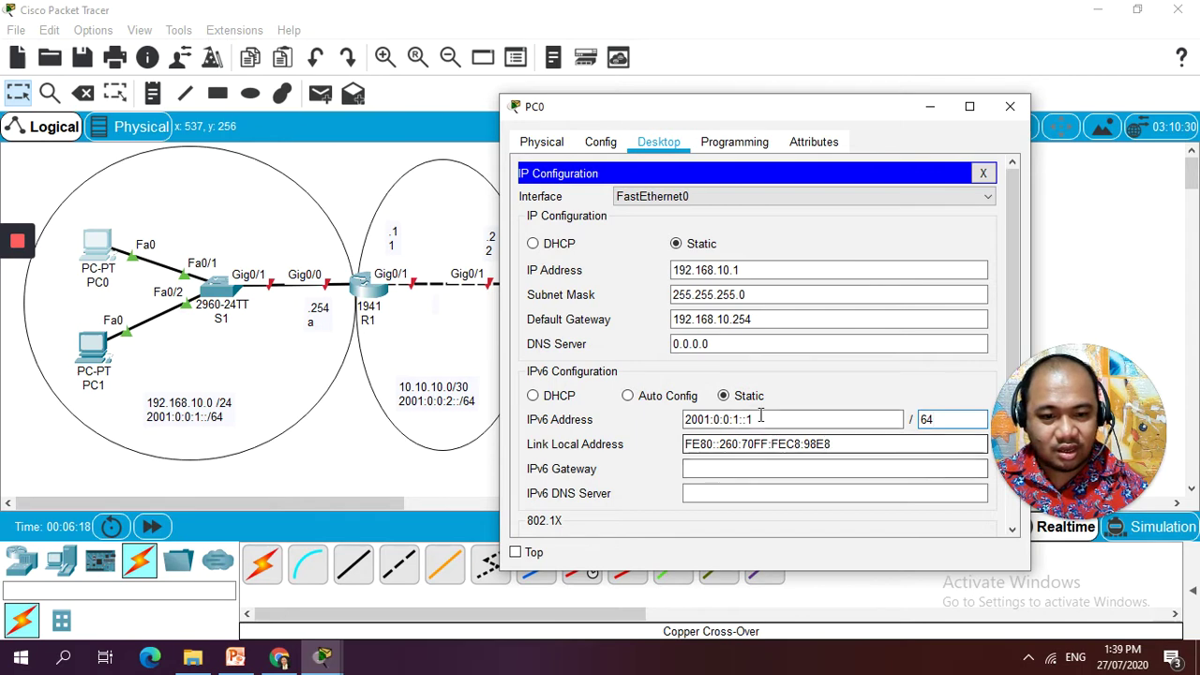
- Set PC0's IPv6 gateway to 2001:0:0:1::a by reusing its IPv6 address with a changed ending, and close the PC0 window
{"action": "left_click_drag", "start_coordinate": [756, 419], "coordinate": [660, 426]}
{"action": "key", "text": "ctrl+c"}
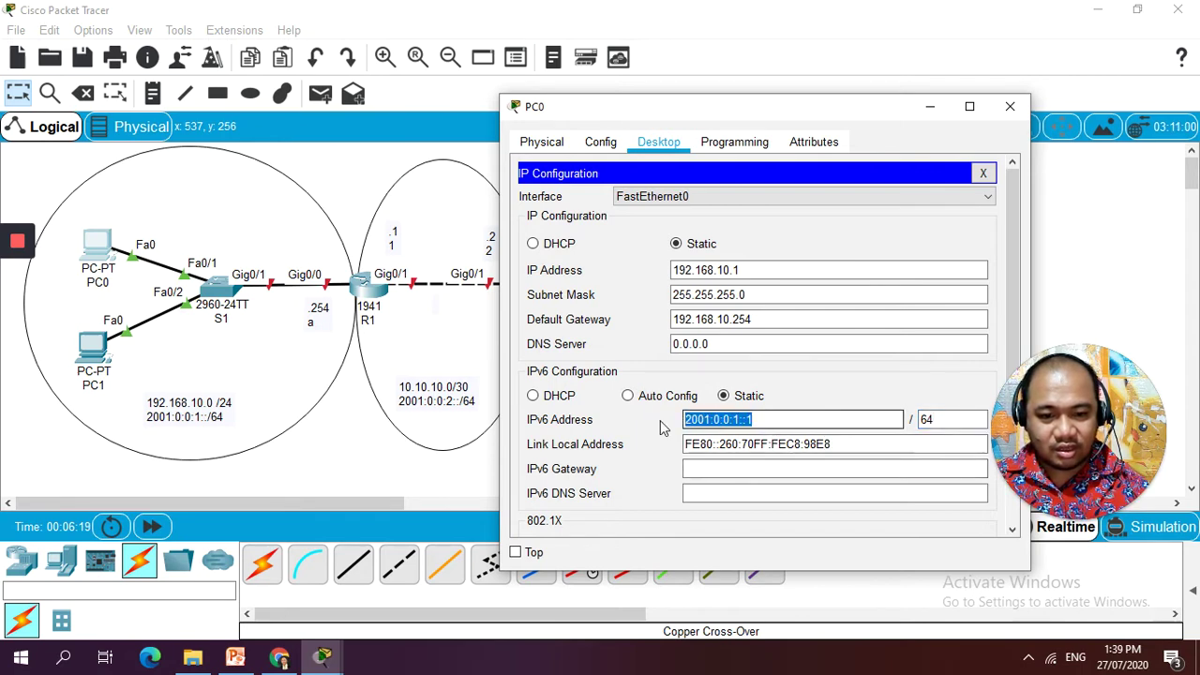
{"action": "left_click", "coordinate": [730, 472]}
{"action": "key", "text": "ctrl+v"}
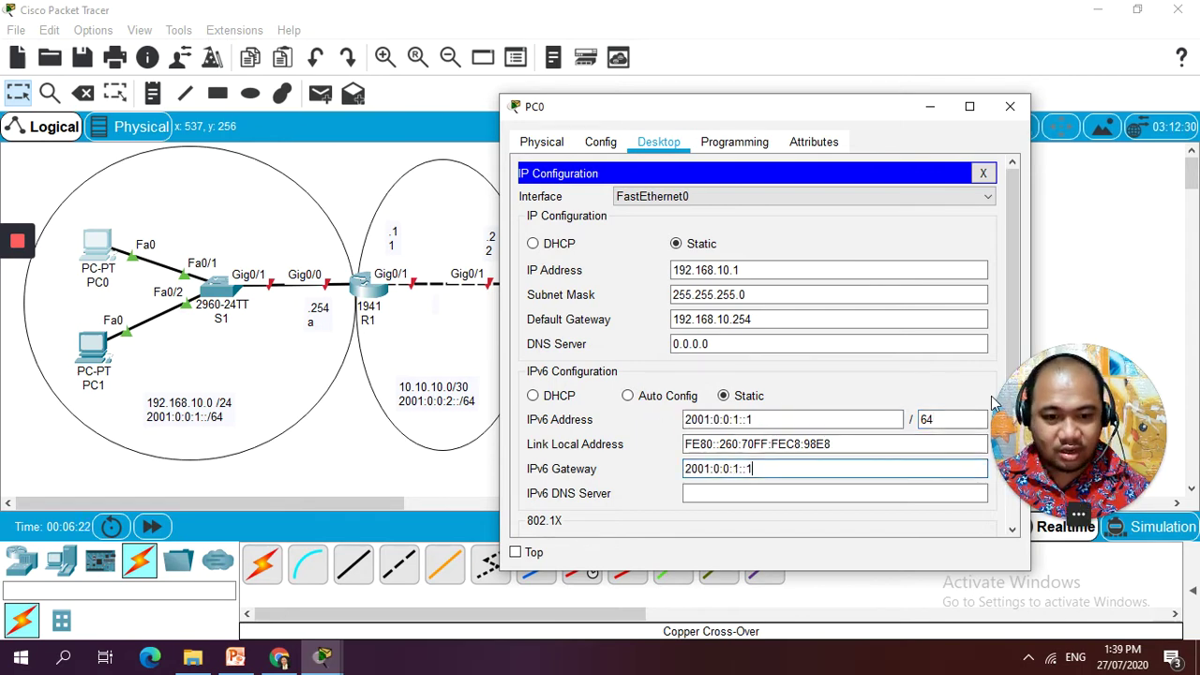
{"action": "key", "text": "BackSpace"}
{"action": "type", "text": "a"}
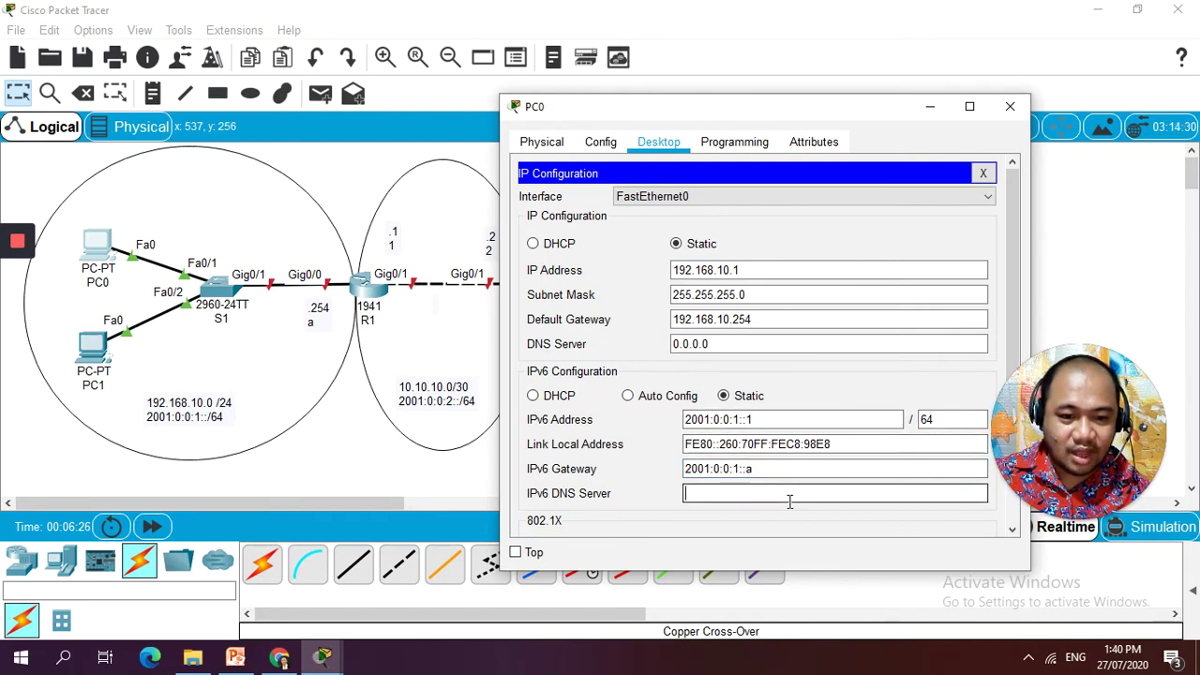
{"action": "left_click", "coordinate": [721, 492]}
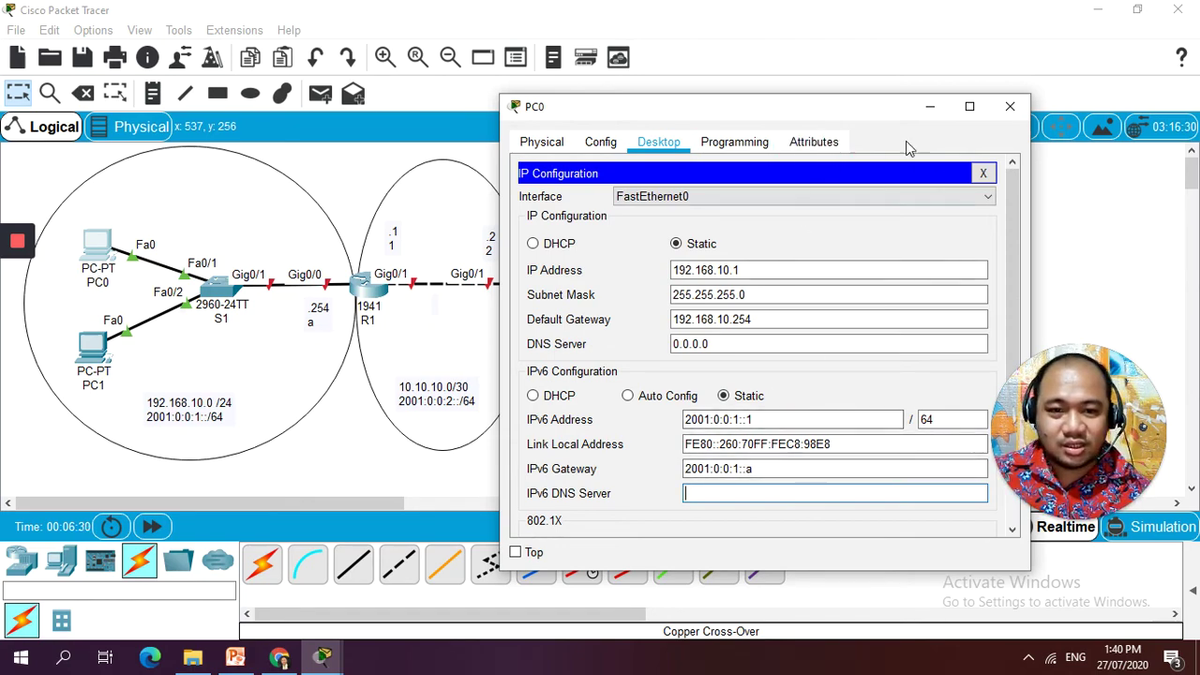
{"action": "left_click", "coordinate": [1010, 106]}
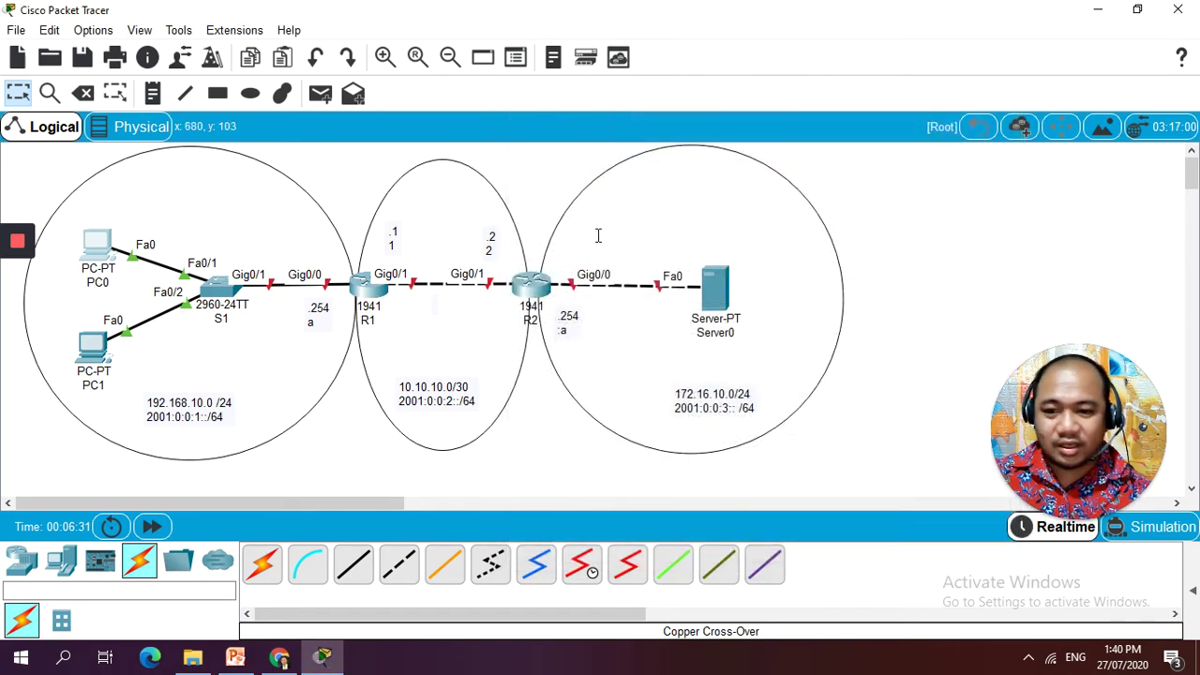
- Open PC1's IP configuration and set its IPv6 gateway to 2001:0:0:1::a
{"action": "double_click", "coordinate": [93, 347]}
{"action": "left_click", "coordinate": [493, 118]}
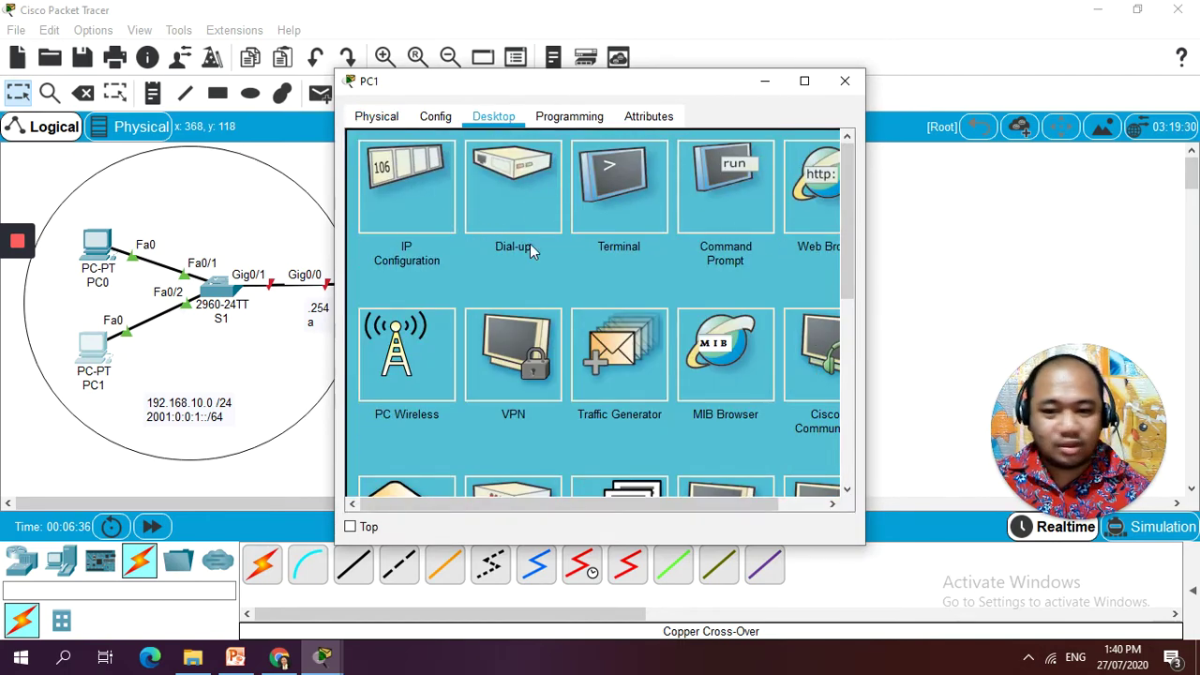
{"action": "left_click", "coordinate": [406, 188]}
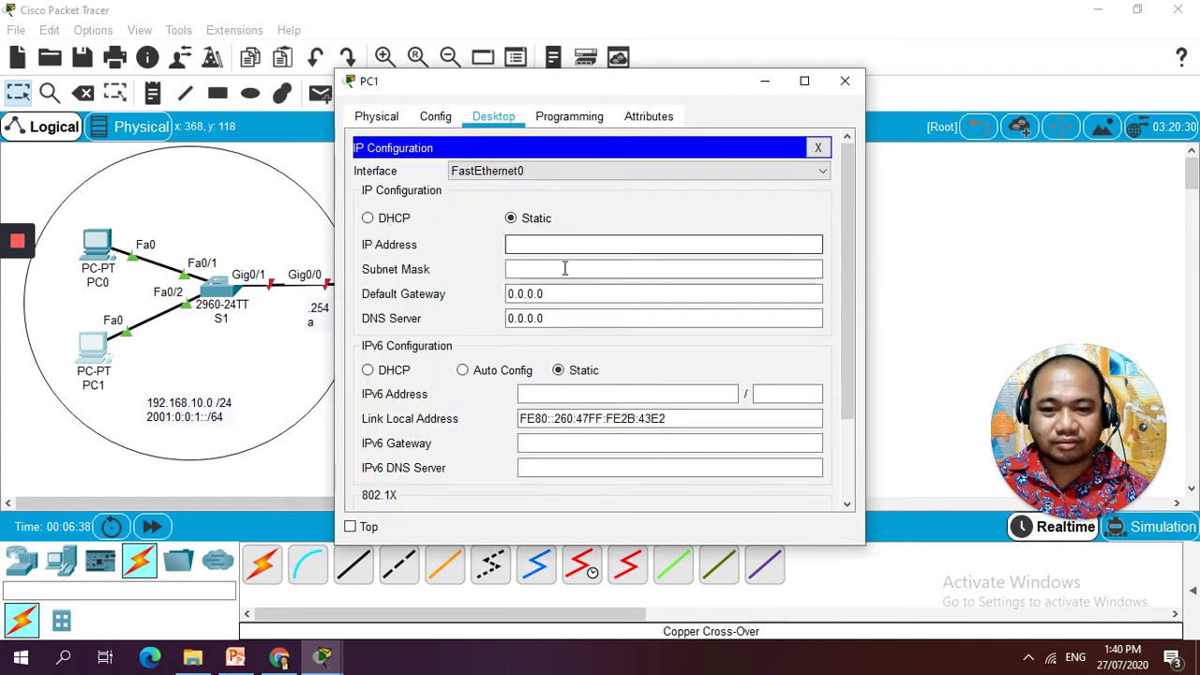
{"action": "left_click", "coordinate": [561, 444]}
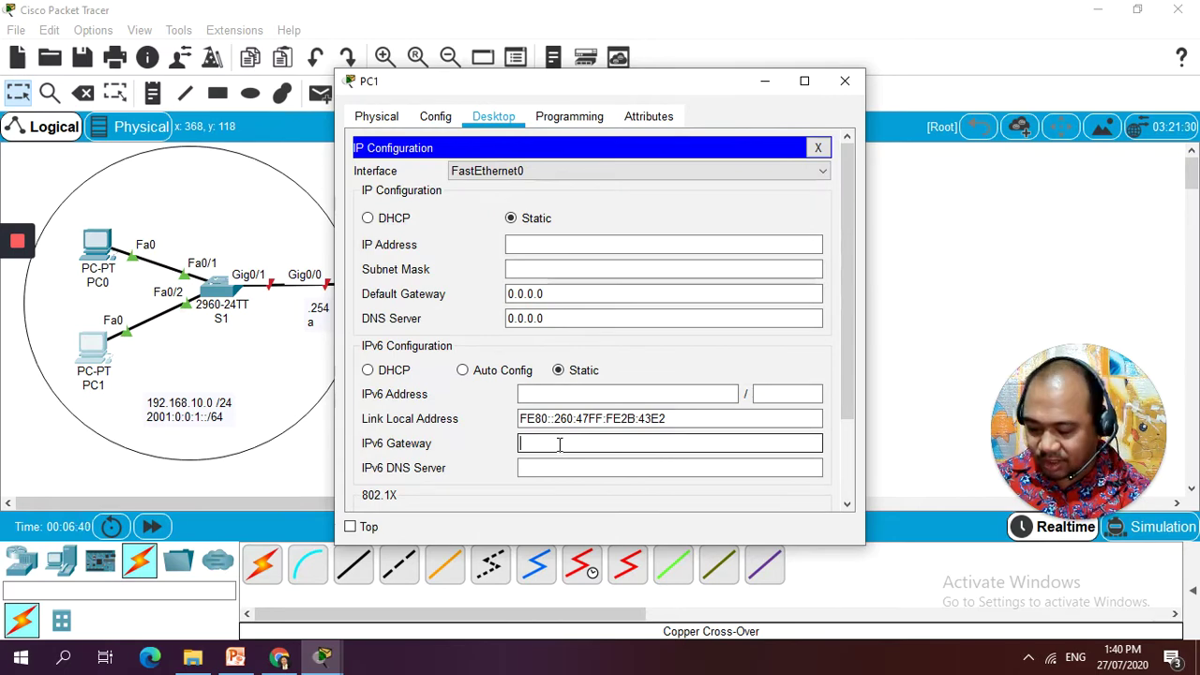
{"action": "key", "text": "ctrl+v"}
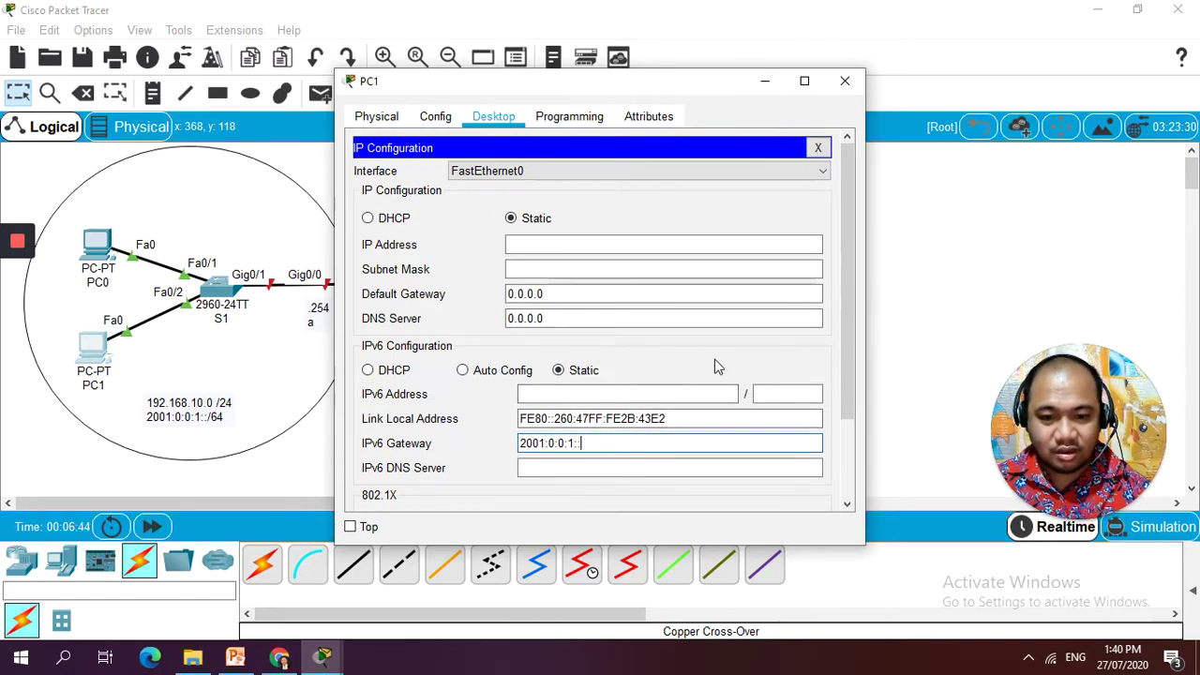
{"action": "type", "text": "a"}
- Set PC1's static IPv6 address to 2001:0:0:1::2 with prefix length 64
{"action": "left_click", "coordinate": [647, 395]}
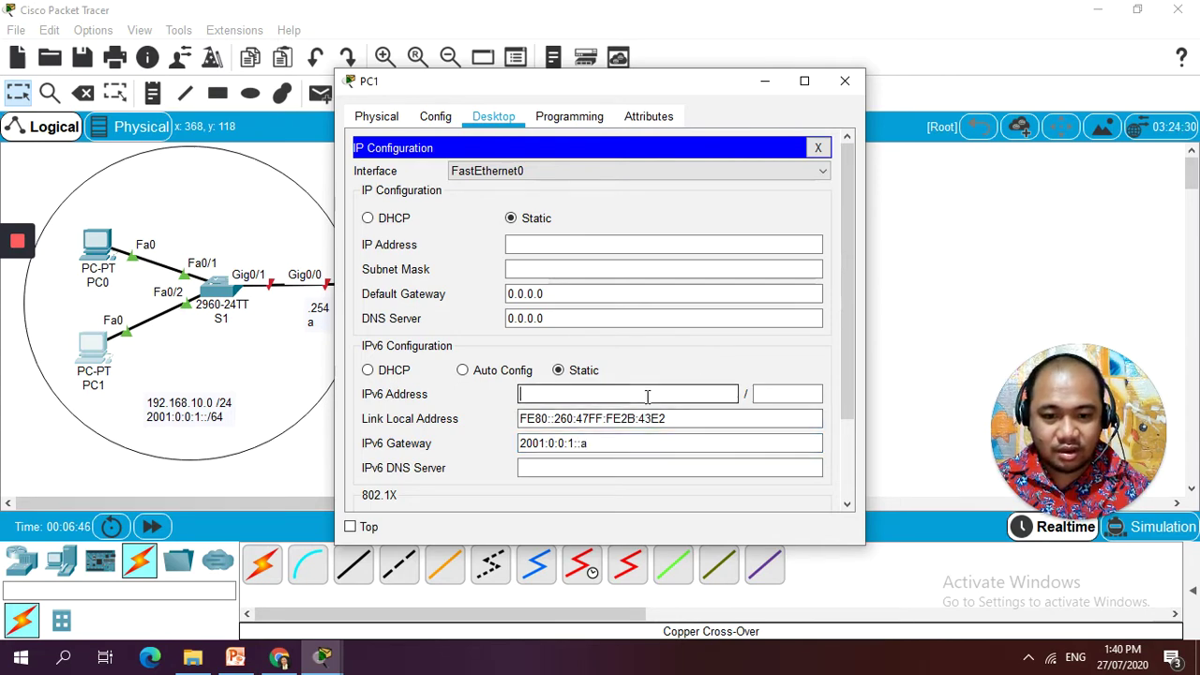
{"action": "key", "text": "ctrl+v"}
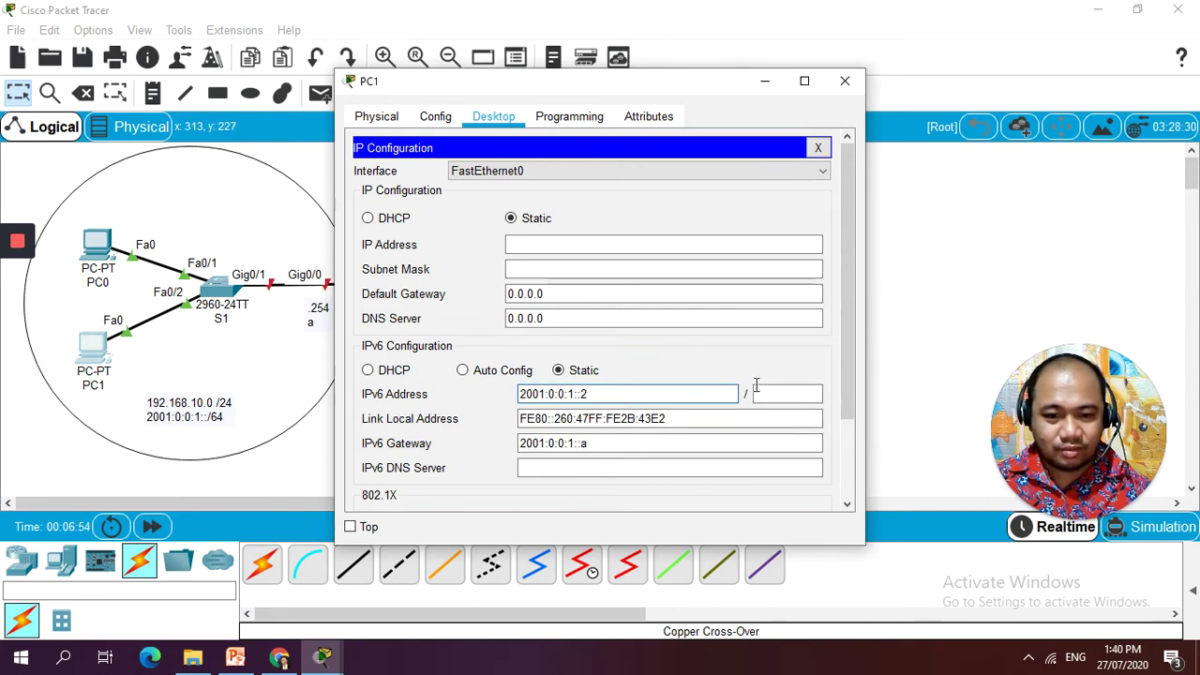
{"action": "left_click", "coordinate": [797, 392]}
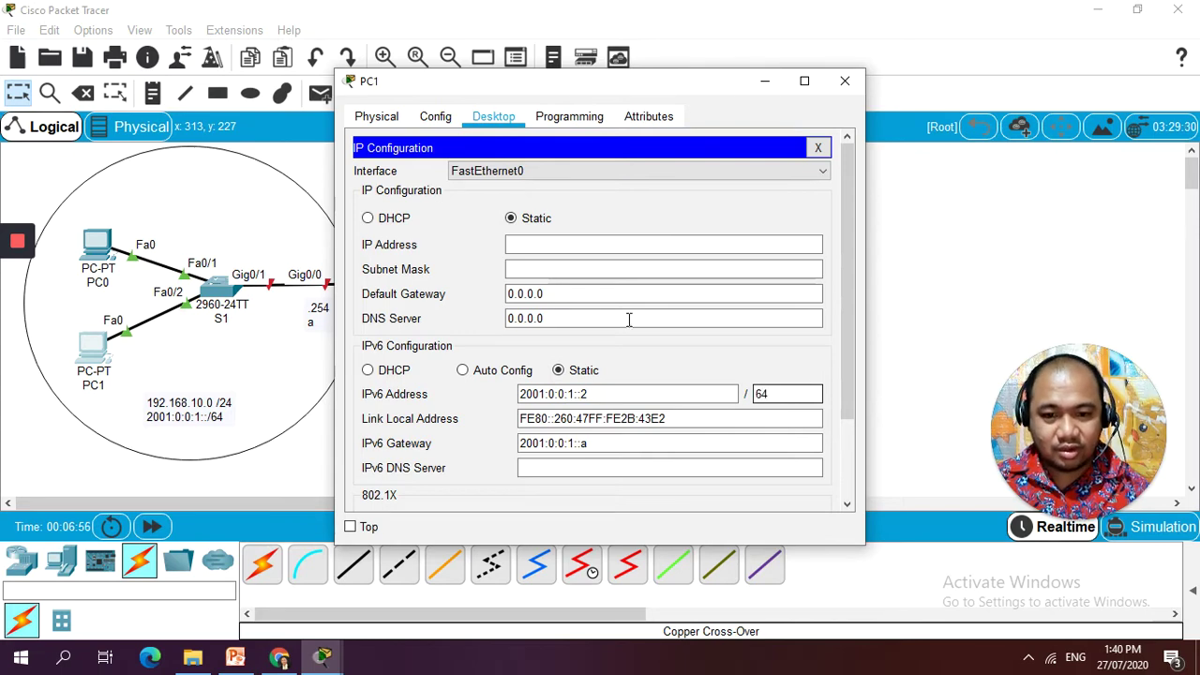
- Set PC1's static IPv4 address to 192.168.10.2 with subnet mask 255.255.255.0
{"action": "left_click", "coordinate": [610, 244]}
{"action": "type", "text": "1"}
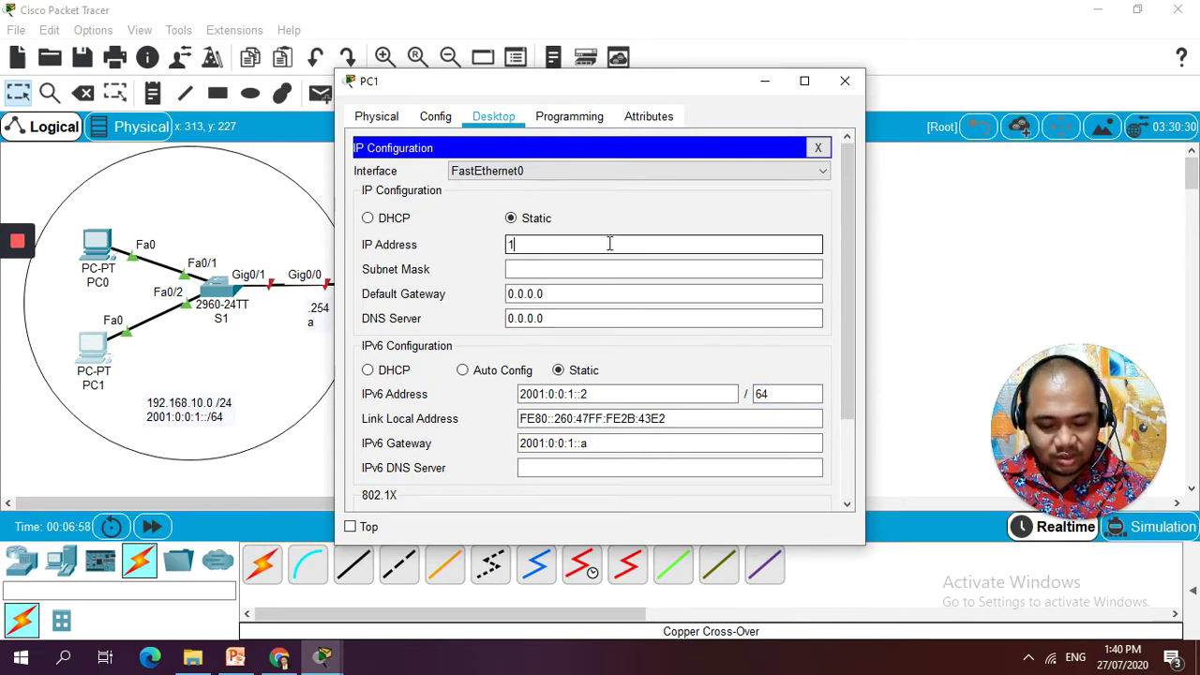
{"action": "type", "text": "92.168."}
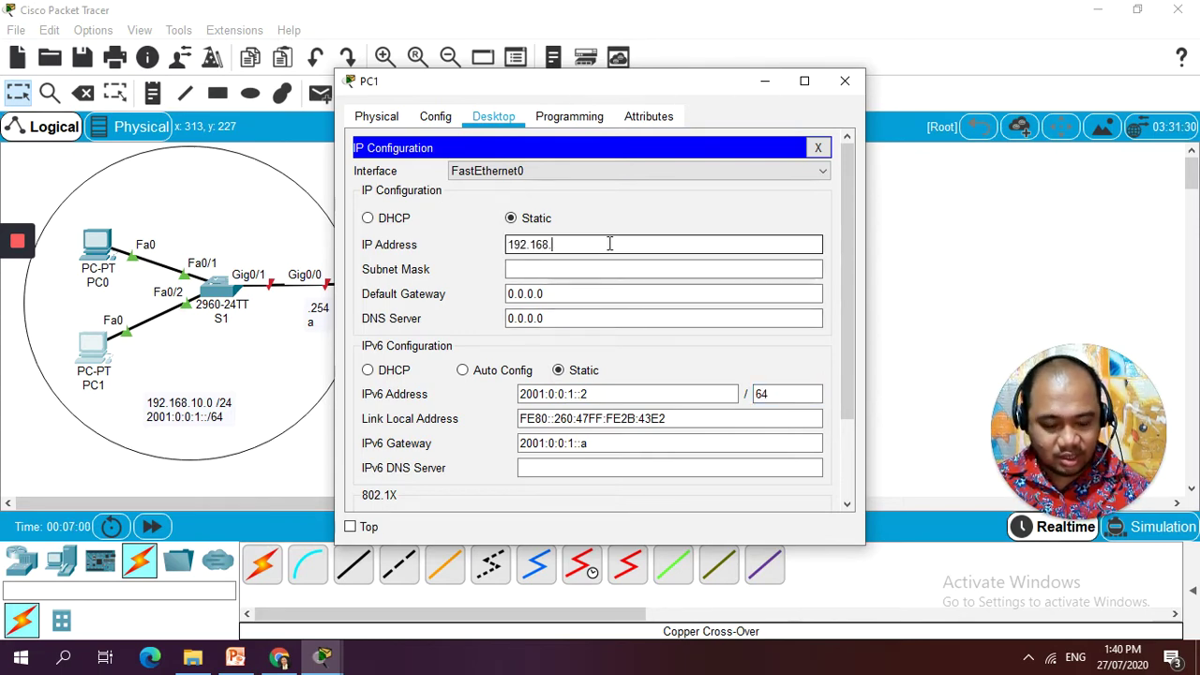
{"action": "type", "text": "10.2"}
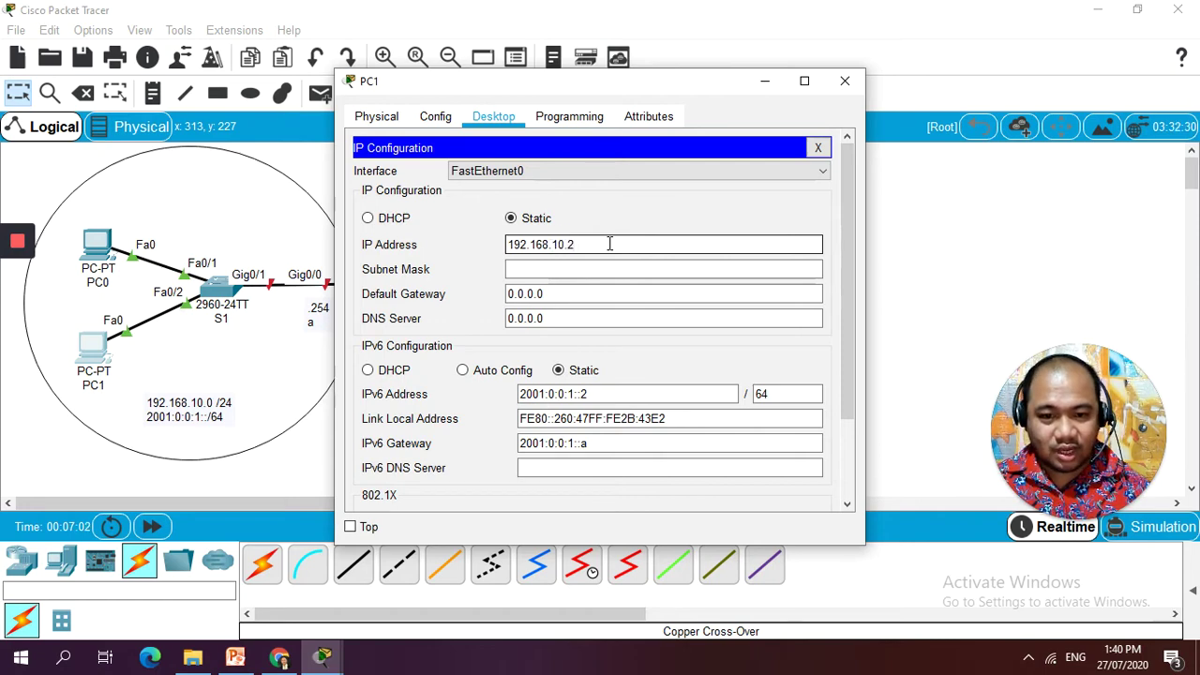
{"action": "left_click", "coordinate": [571, 268]}
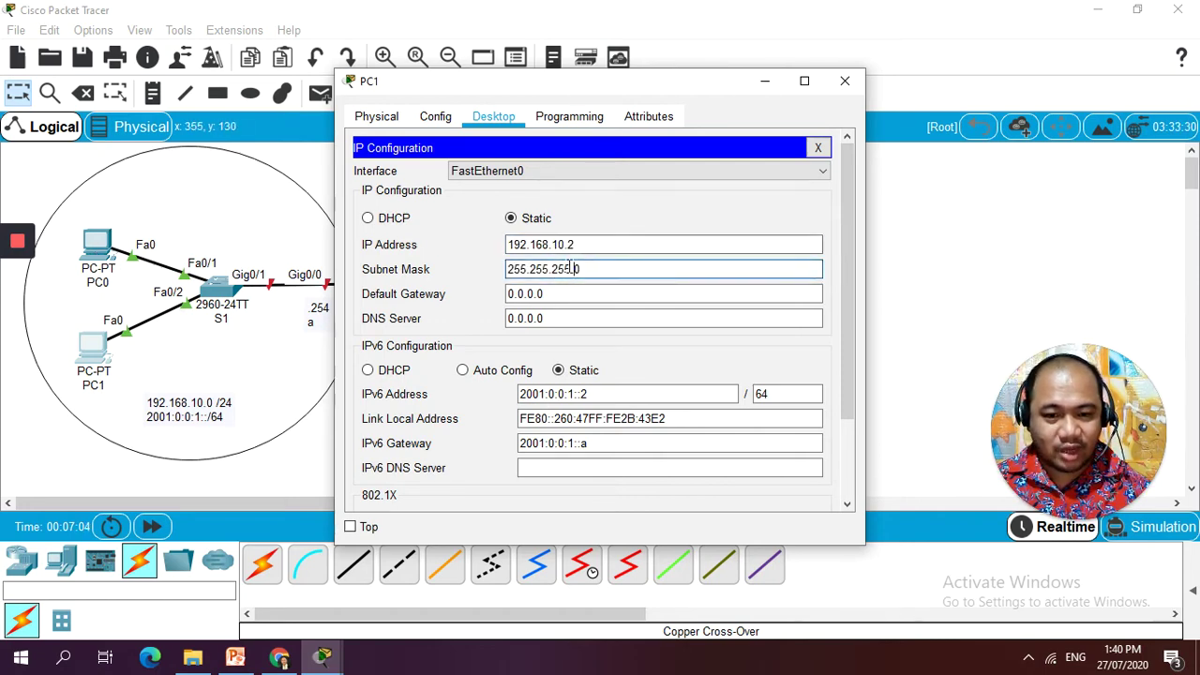
- Set PC1's IPv4 default gateway to 192.168.10.254, then leave the IP configuration for PC1's command prompt
{"action": "left_click", "coordinate": [574, 297]}
{"action": "left_click_drag", "start_coordinate": [570, 295], "coordinate": [406, 293]}
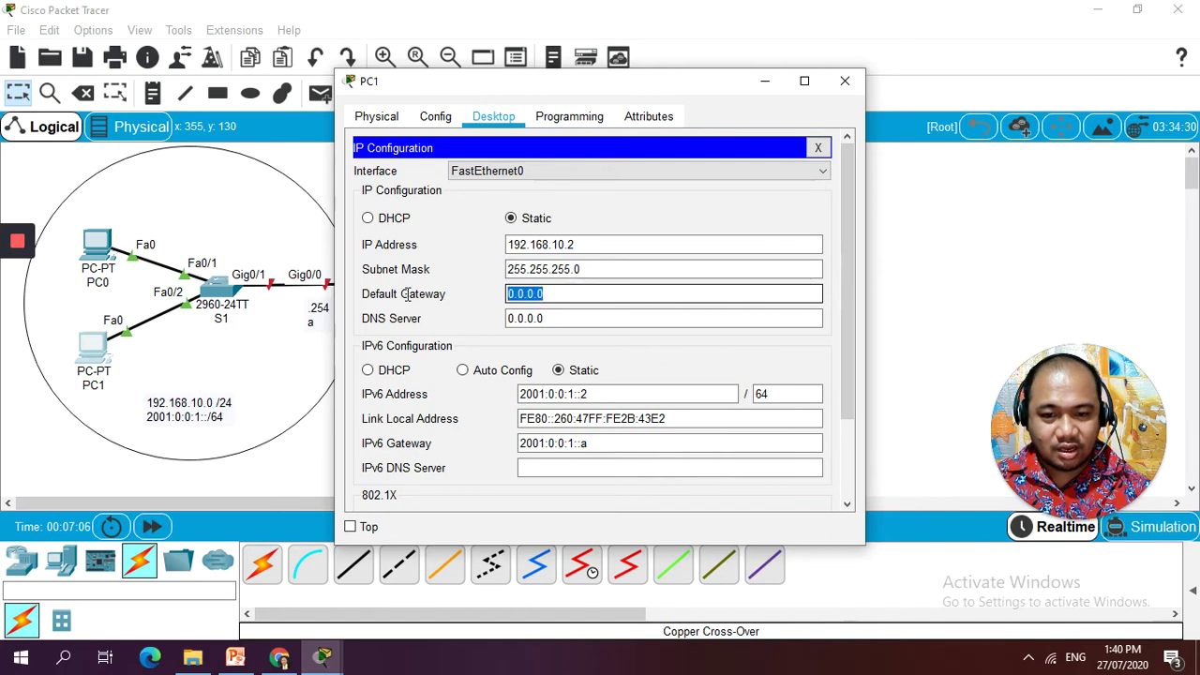
{"action": "type", "text": "19"}
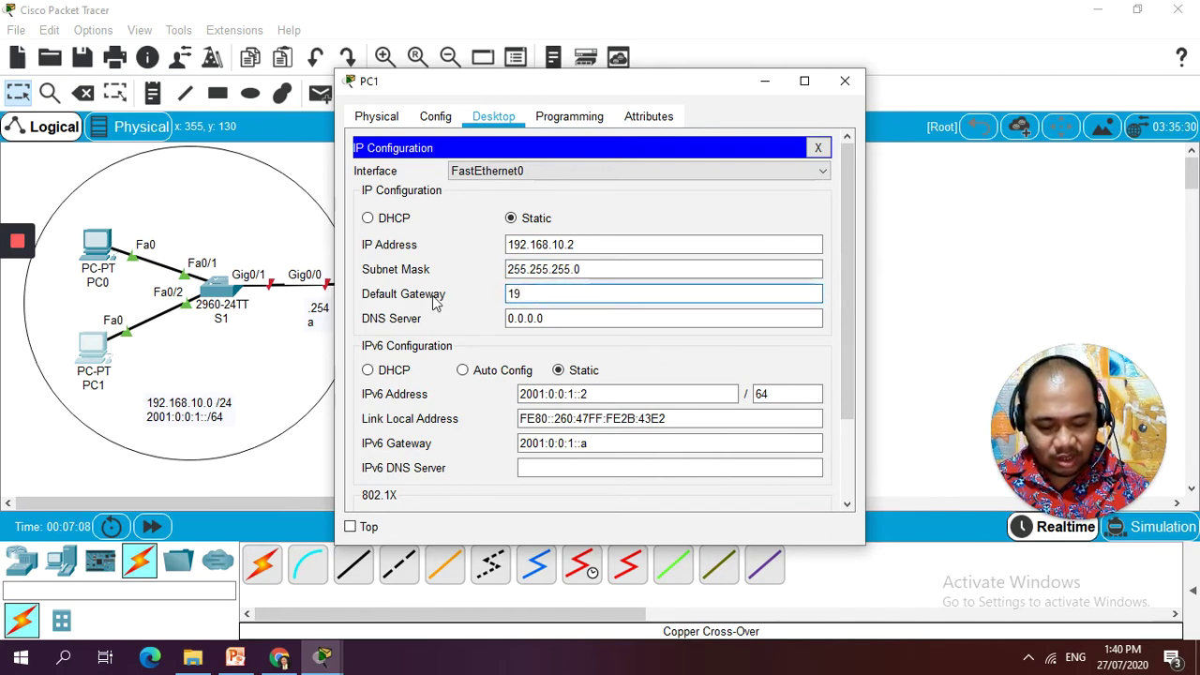
{"action": "type", "text": "2.168.10"}
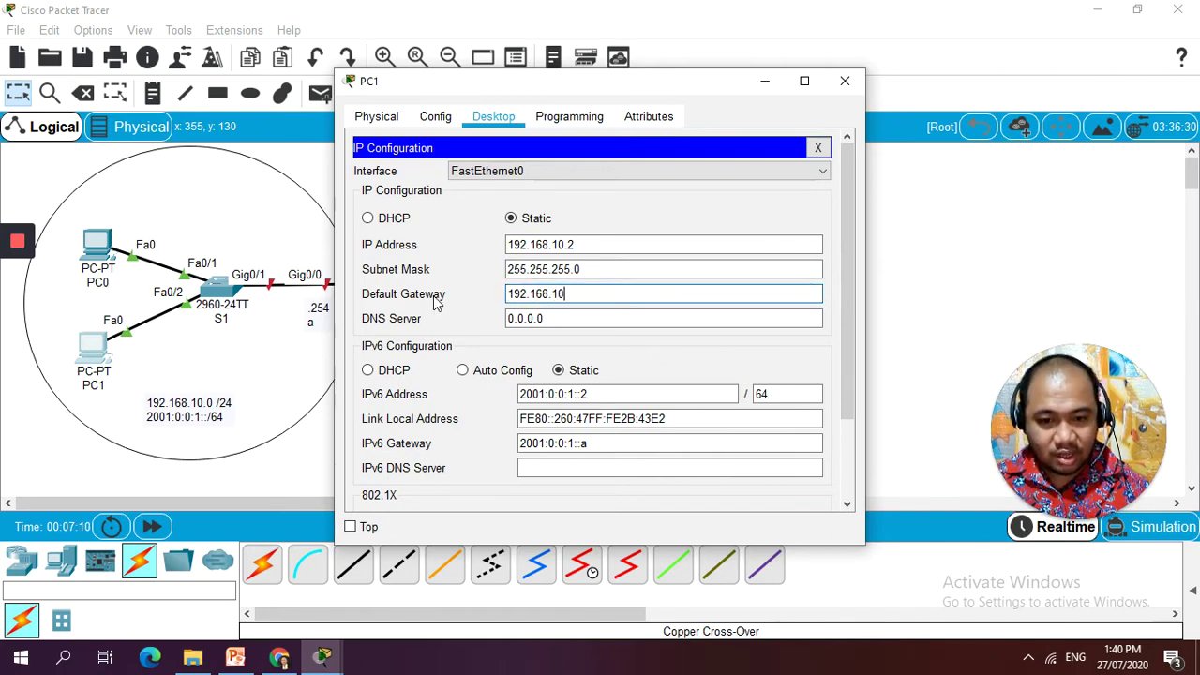
{"action": "type", "text": ".254"}
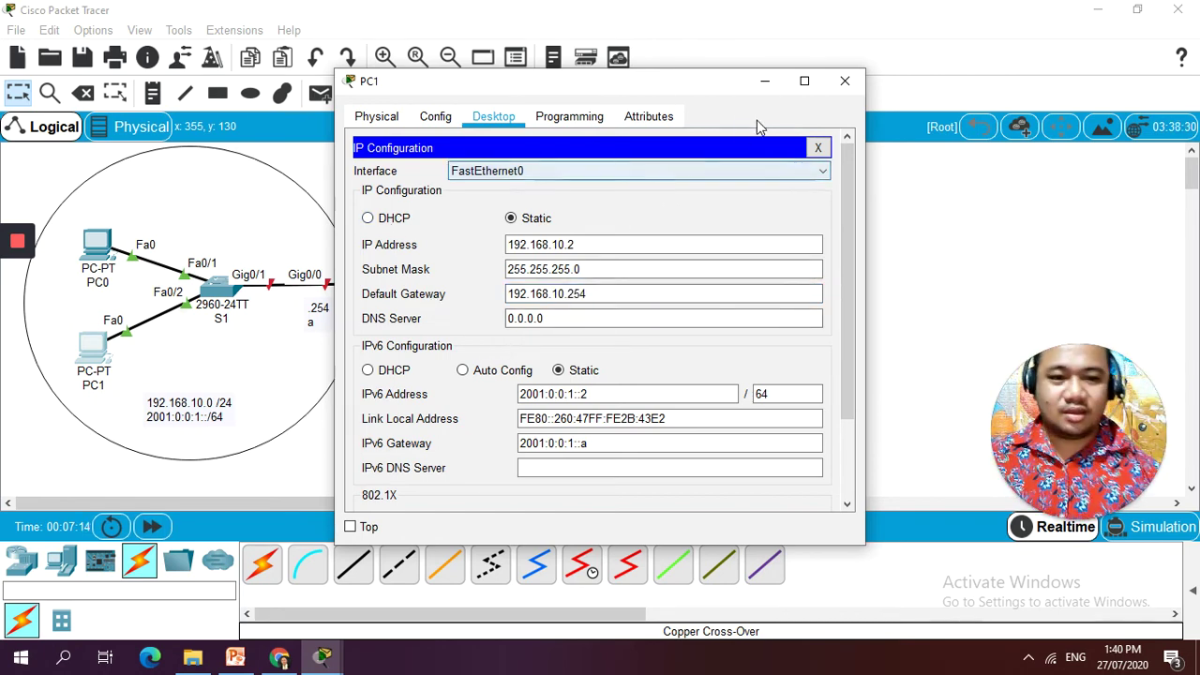
{"action": "left_click", "coordinate": [818, 149]}
{"action": "left_click", "coordinate": [728, 197]}
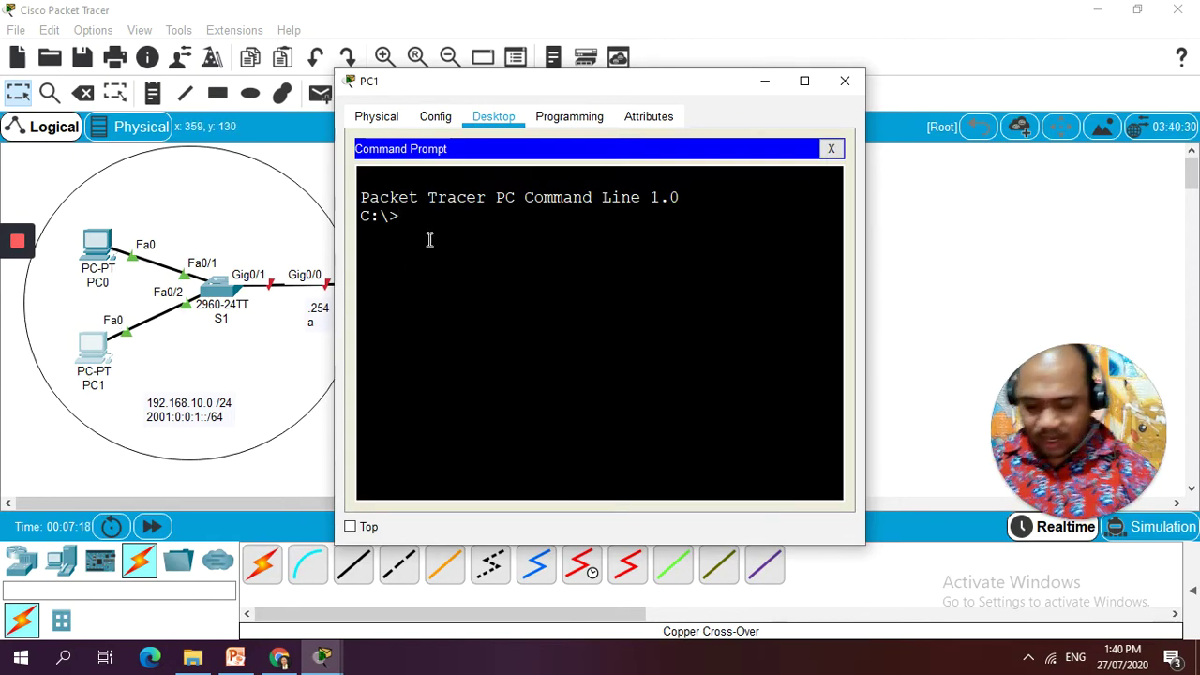
{"action": "type", "text": "ping"}
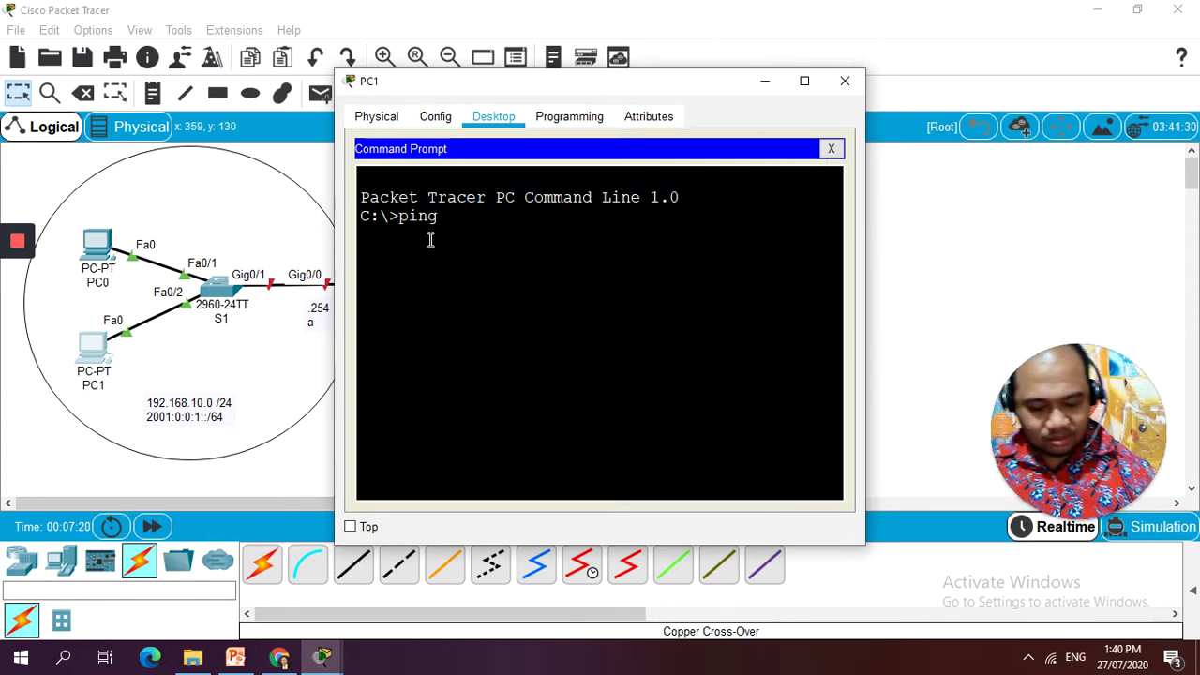
{"action": "type", "text": " 192.168.10."}
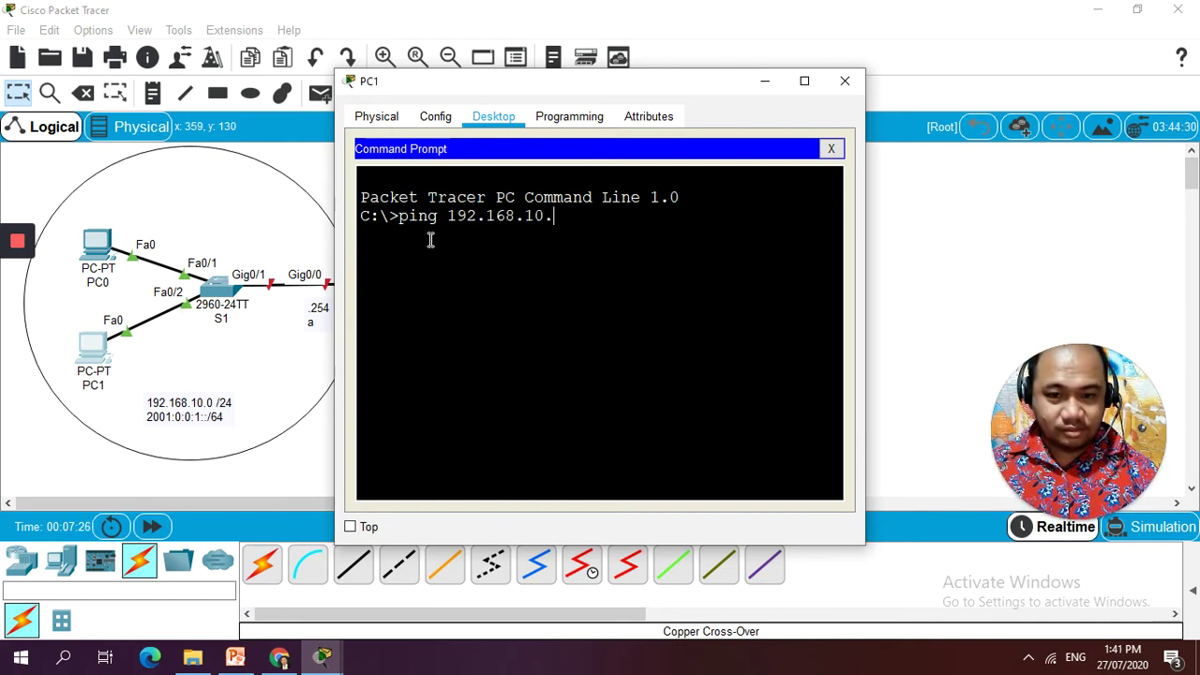
{"action": "key", "text": "BackSpace"}
{"action": "key", "text": "BackSpace"}
{"action": "key", "text": "BackSpace"}
{"action": "key", "text": "BackSpace"}
{"action": "key", "text": "BackSpace"}
{"action": "key", "text": "BackSpace"}
{"action": "key", "text": "BackSpace"}
{"action": "key", "text": "BackSpace"}
{"action": "key", "text": "BackSpace"}
{"action": "key", "text": "BackSpace"}
{"action": "key", "text": "BackSpace"}
{"action": "key", "text": "BackSpace"}
{"action": "key", "text": "BackSpace"}
{"action": "key", "text": "BackSpace"}
{"action": "key", "text": "BackSpace"}
{"action": "key", "text": "BackSpace"}
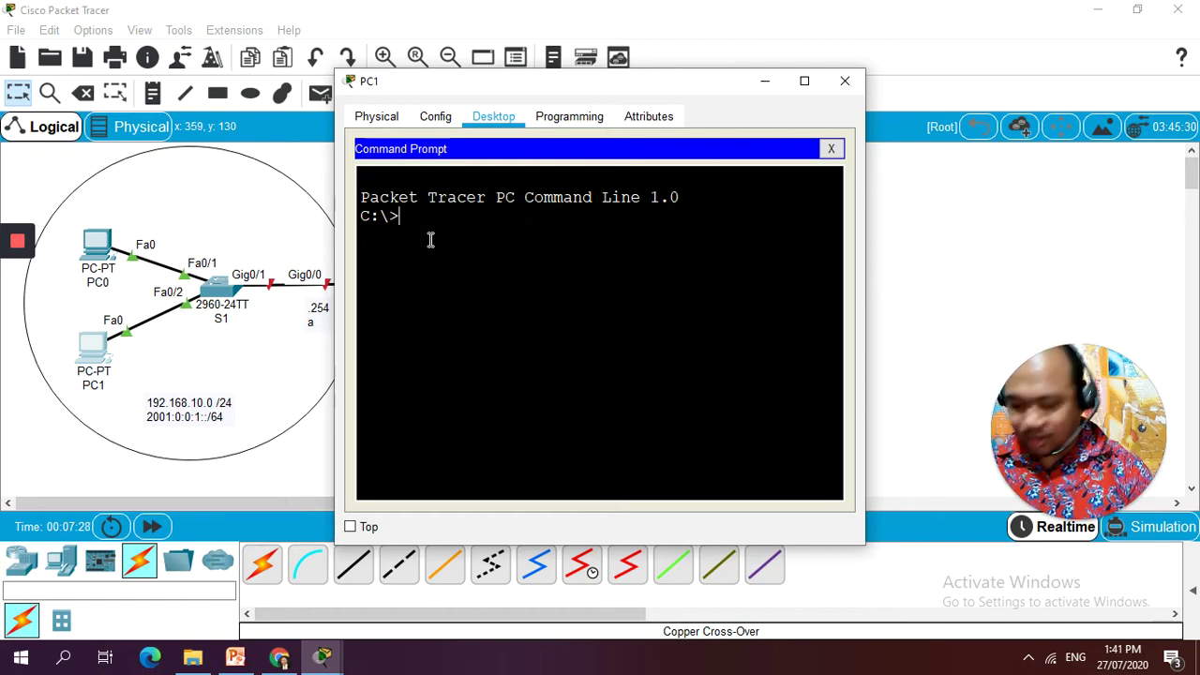
- Display PC1's ARP table by running arp -a in its command prompt
{"action": "type", "text": "arp -a"}
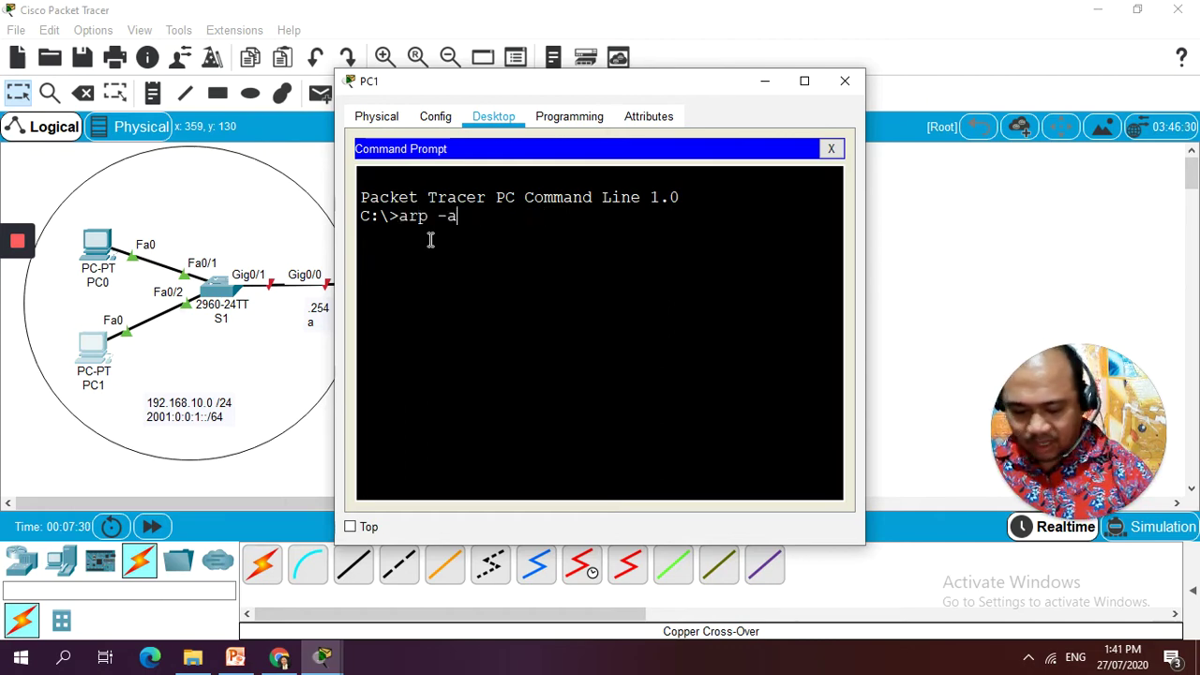
{"action": "key", "text": "Return"}
{"action": "key", "text": "Up"}
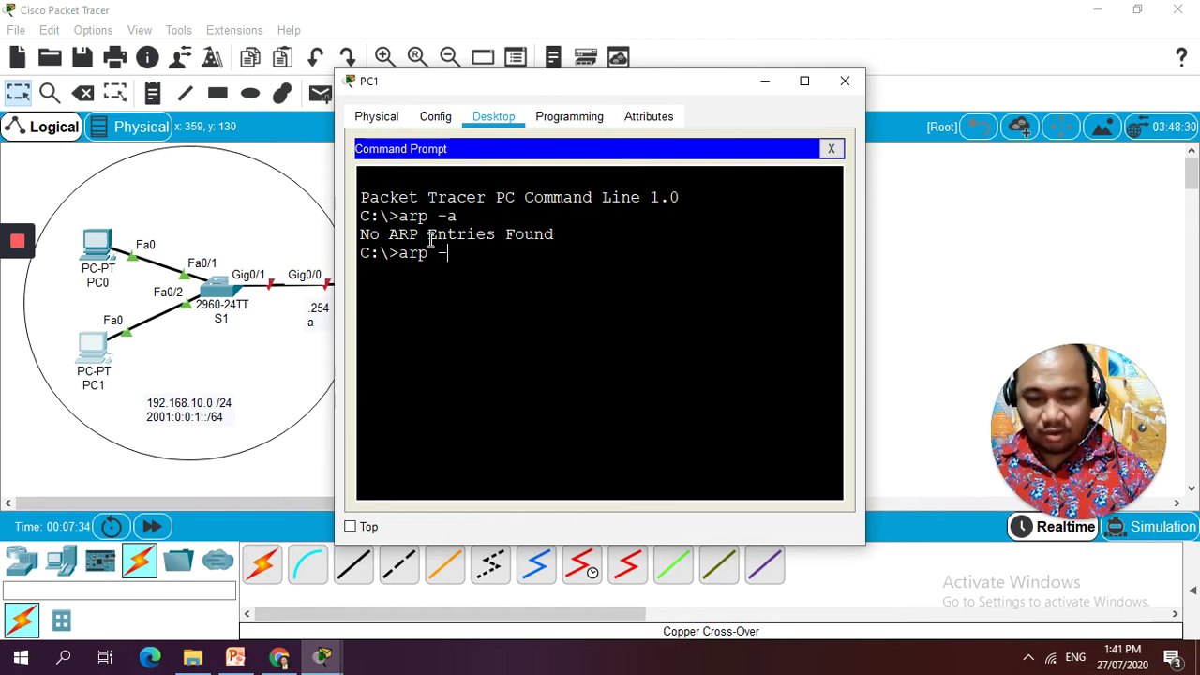
{"action": "key", "text": "BackSpace"}
{"action": "key", "text": "BackSpace"}
{"action": "key", "text": "BackSpace"}
{"action": "key", "text": "BackSpace"}
{"action": "key", "text": "BackSpace"}
- Test IPv4 connectivity from PC1 to PC0 by pinging 192.168.10.1
{"action": "type", "text": "ping"}
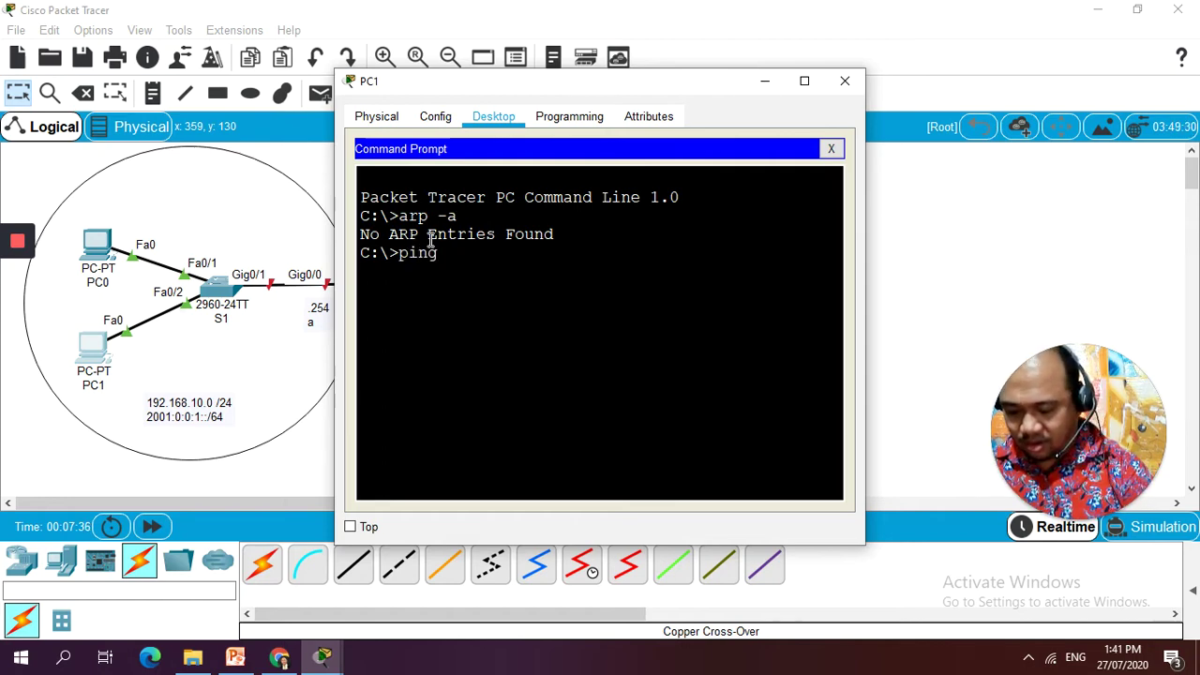
{"action": "type", "text": " 192.1"}
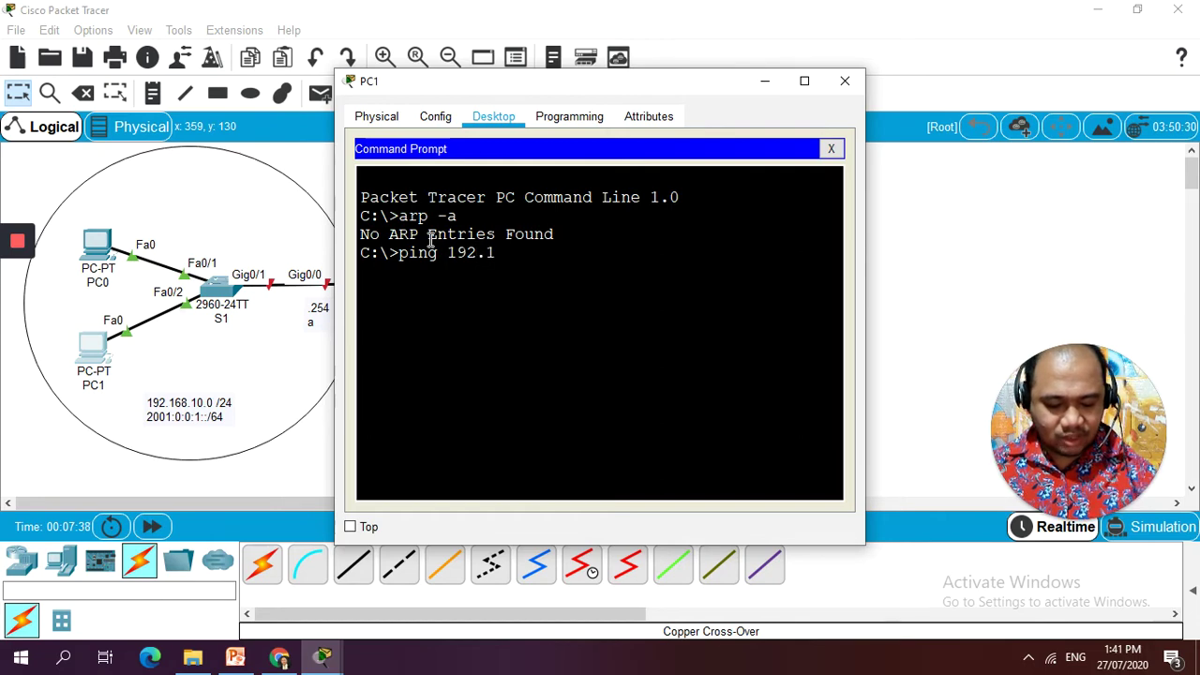
{"action": "type", "text": "68.10"}
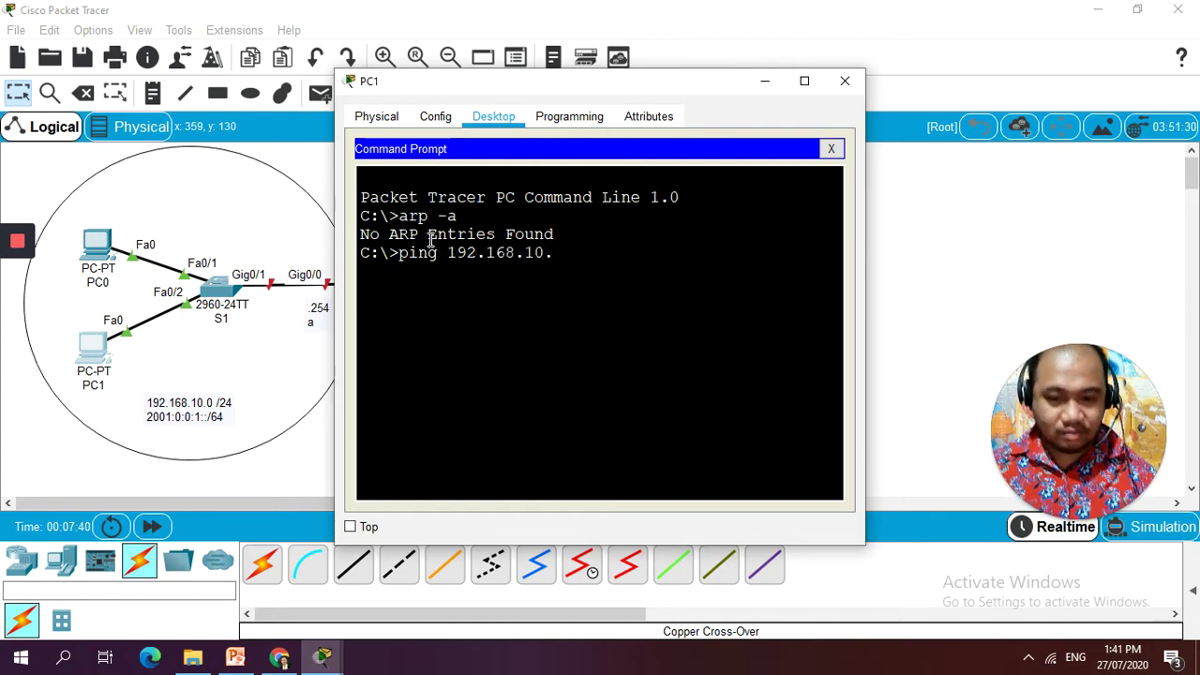
{"action": "type", "text": ".1"}
{"action": "key", "text": "Return"}
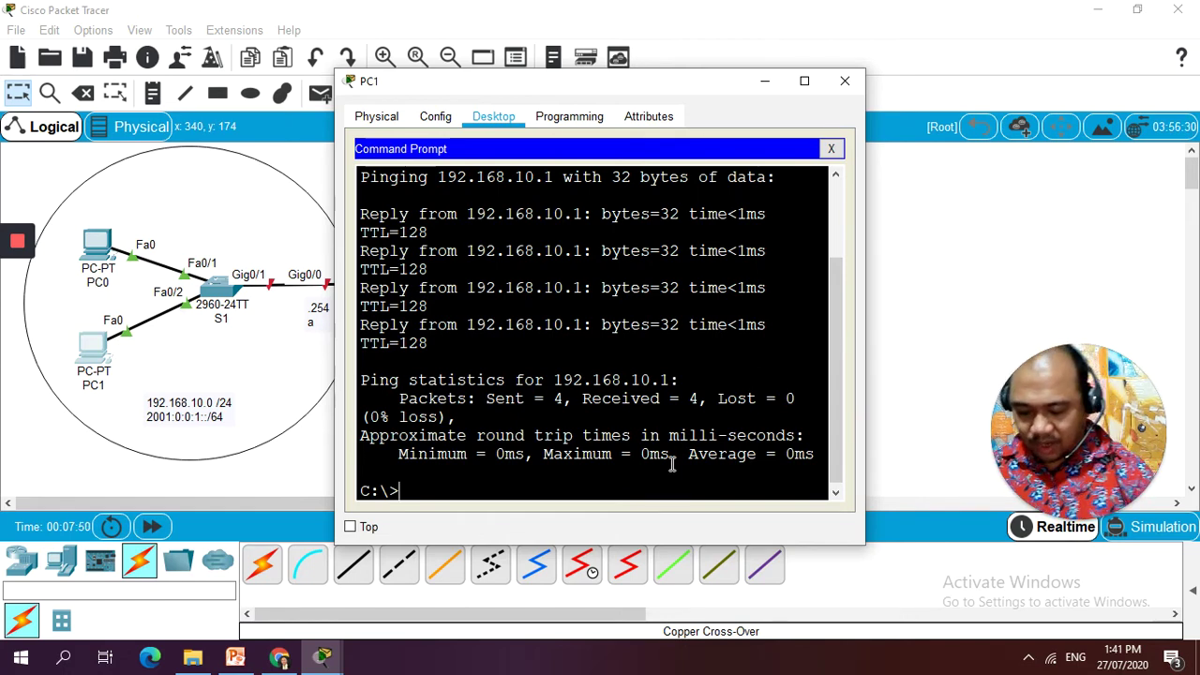
- Test IPv6 connectivity from PC1 to PC0 by pinging 2001:0:0:1::1, and minimize the PC1 window
{"action": "type", "text": "ping 2"}
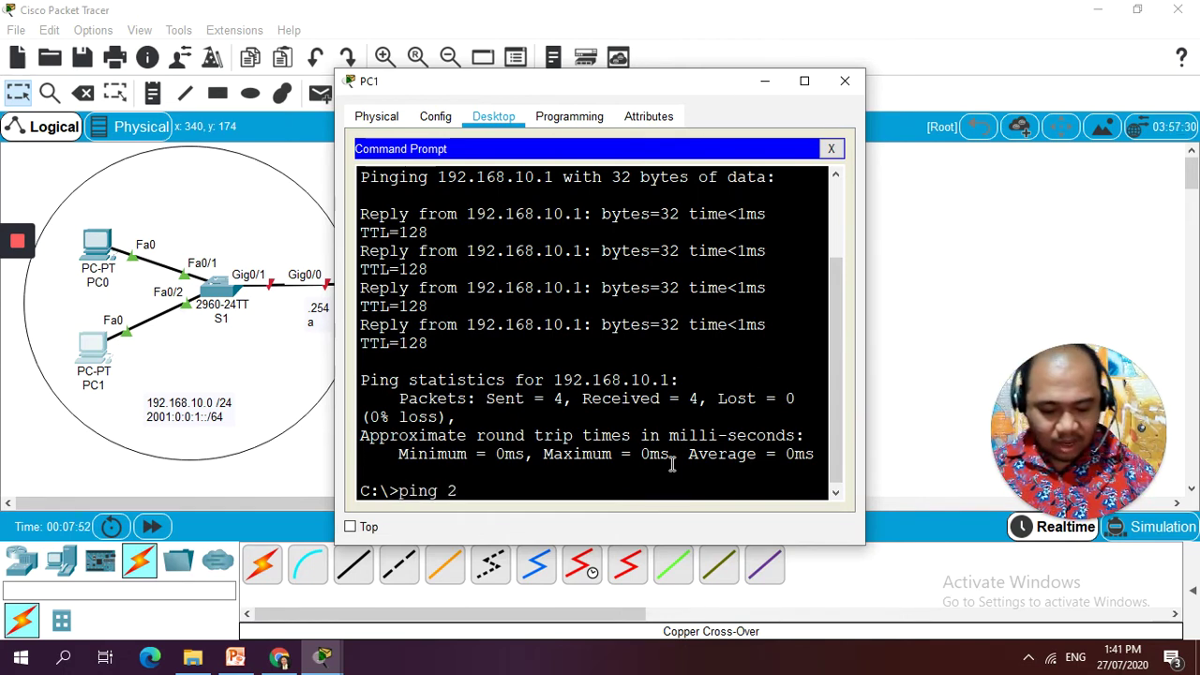
{"action": "type", "text": "001"}
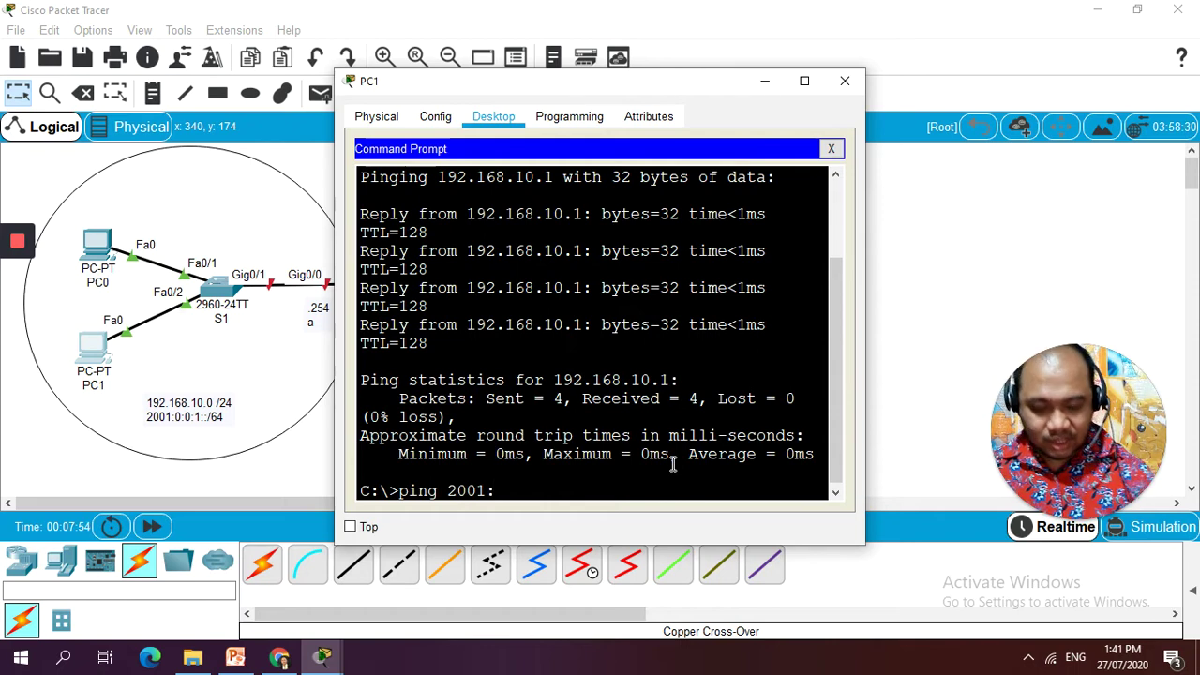
{"action": "type", "text": ":0:0"}
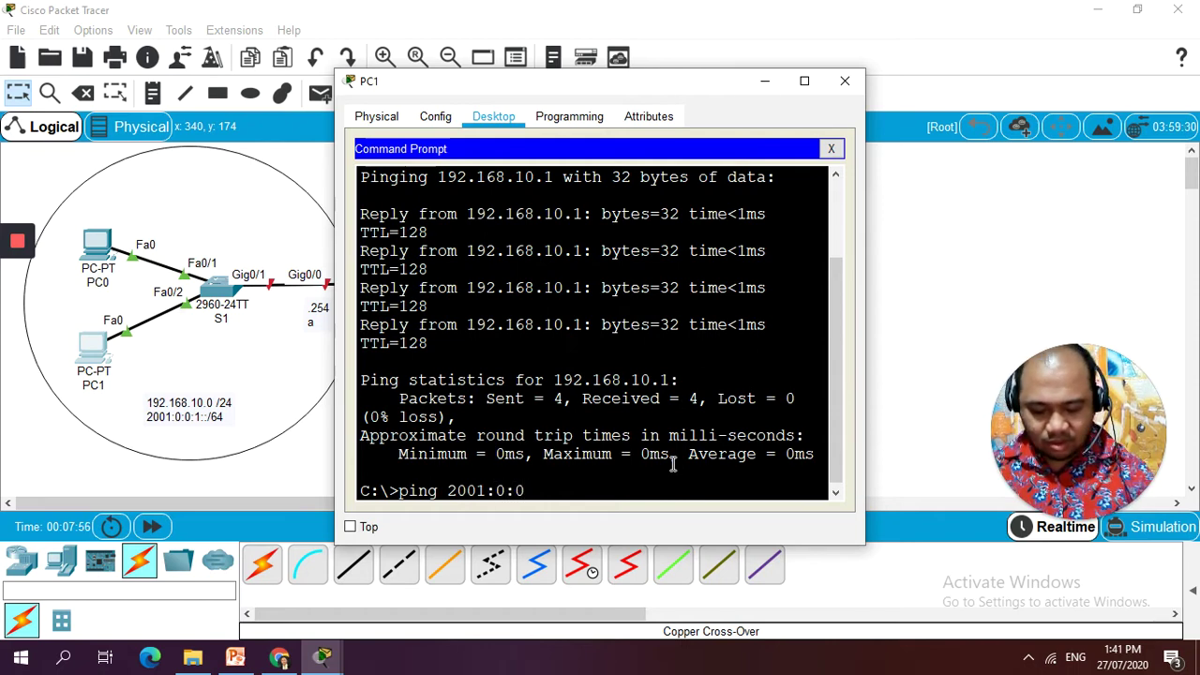
{"action": "type", "text": ":1::1"}
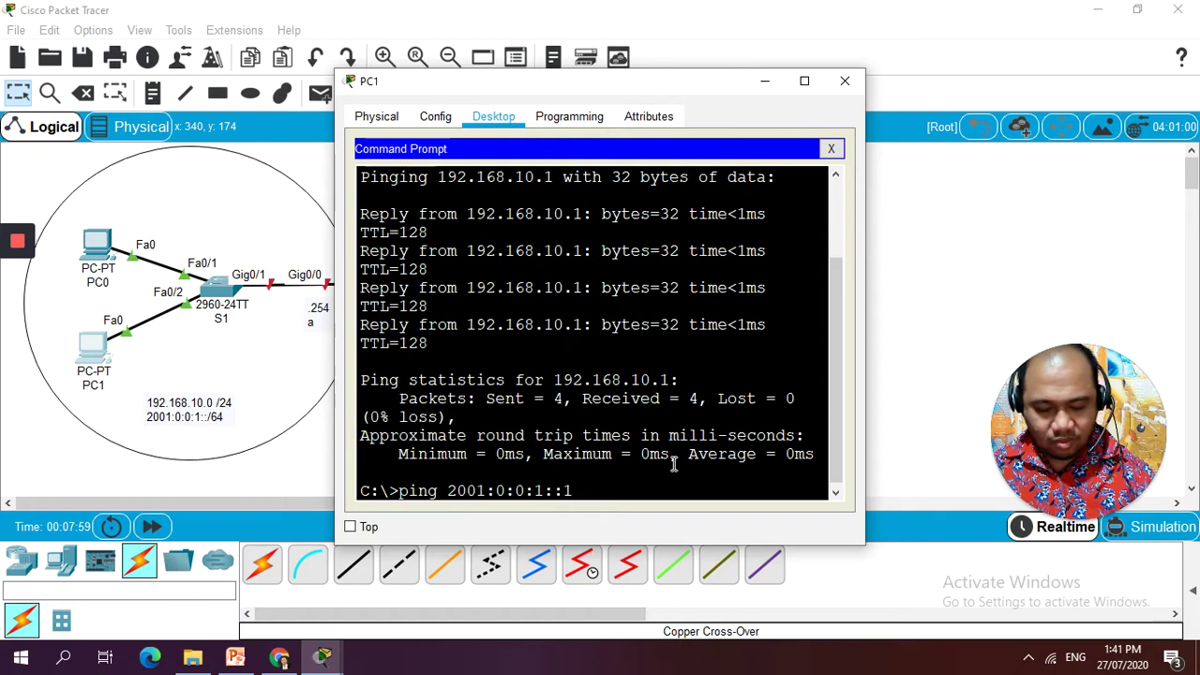
{"action": "key", "text": "Return"}
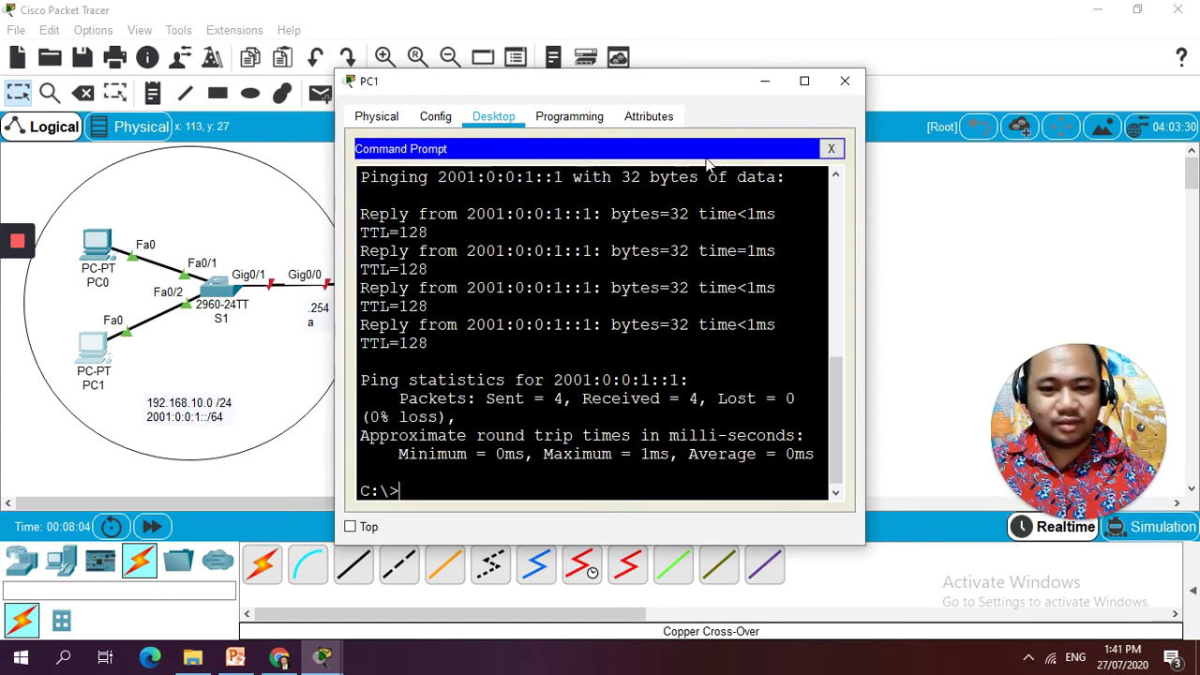
{"action": "left_click", "coordinate": [766, 84]}
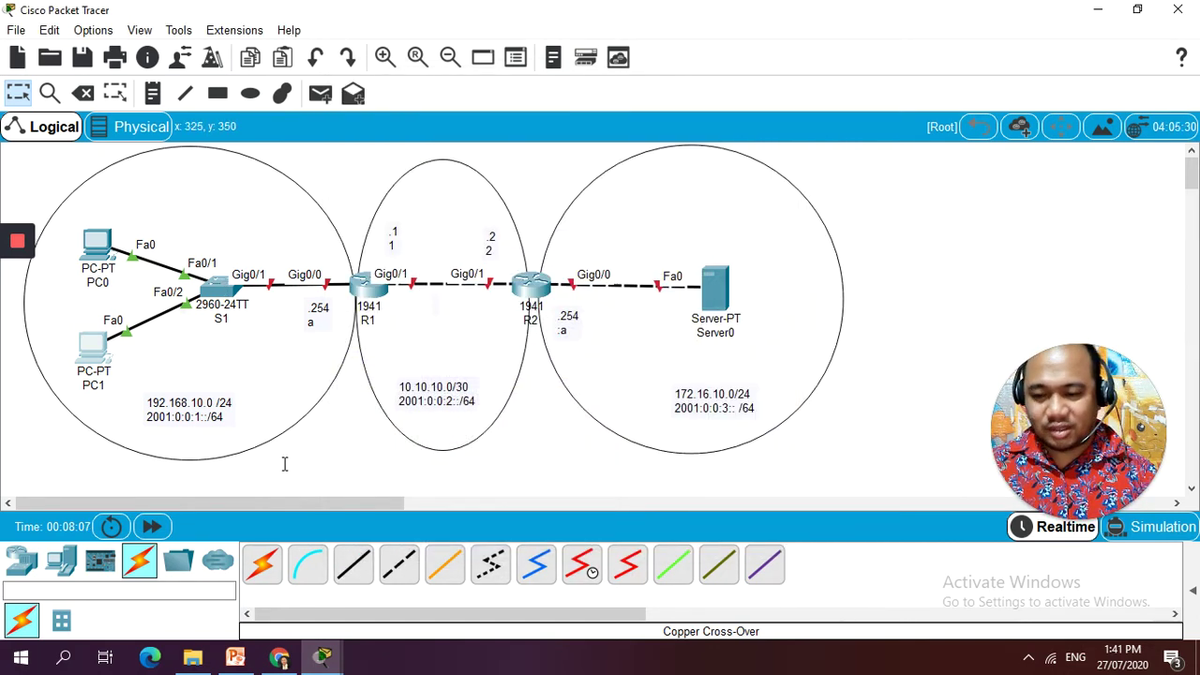
- Connect PC0's RS 232 port to switch S1's Console port with a console cable
{"action": "left_click", "coordinate": [310, 565]}
{"action": "left_click", "coordinate": [99, 244]}
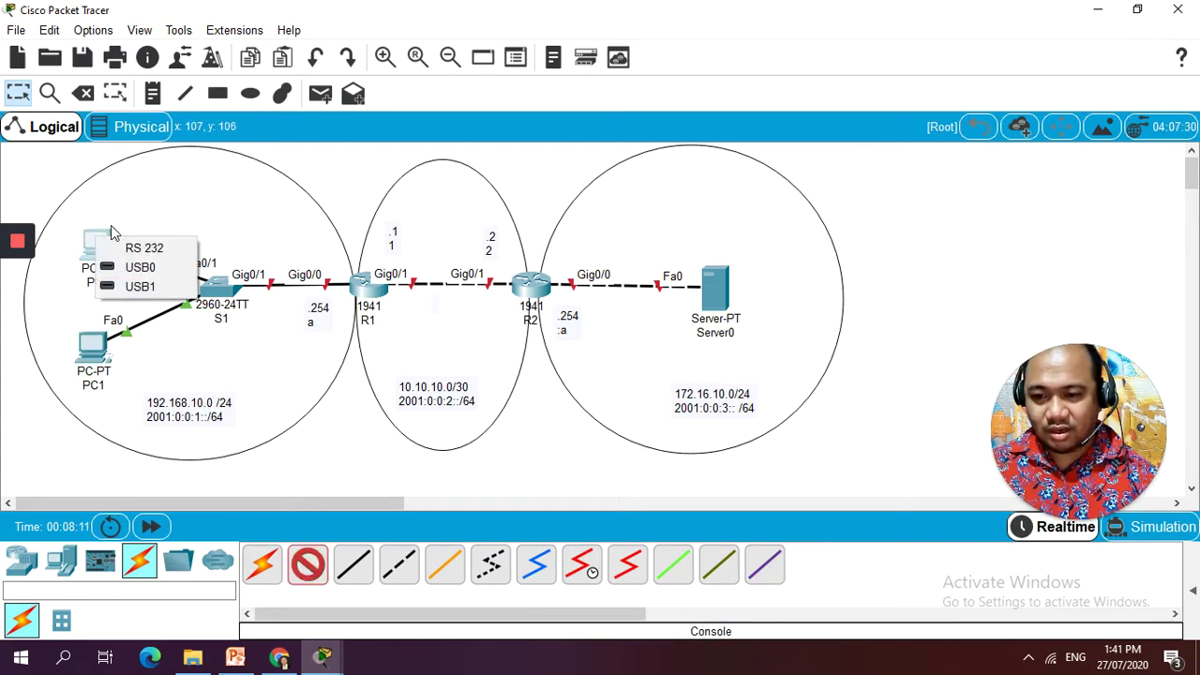
{"action": "left_click", "coordinate": [157, 250]}
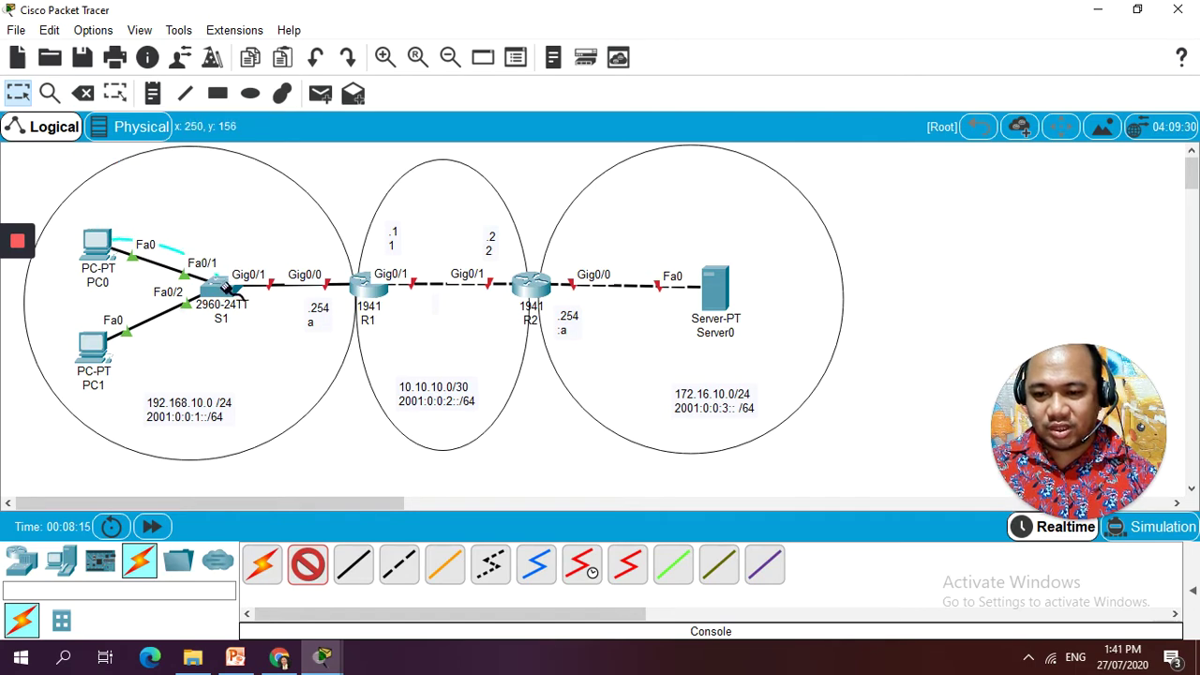
{"action": "left_click", "coordinate": [218, 285]}
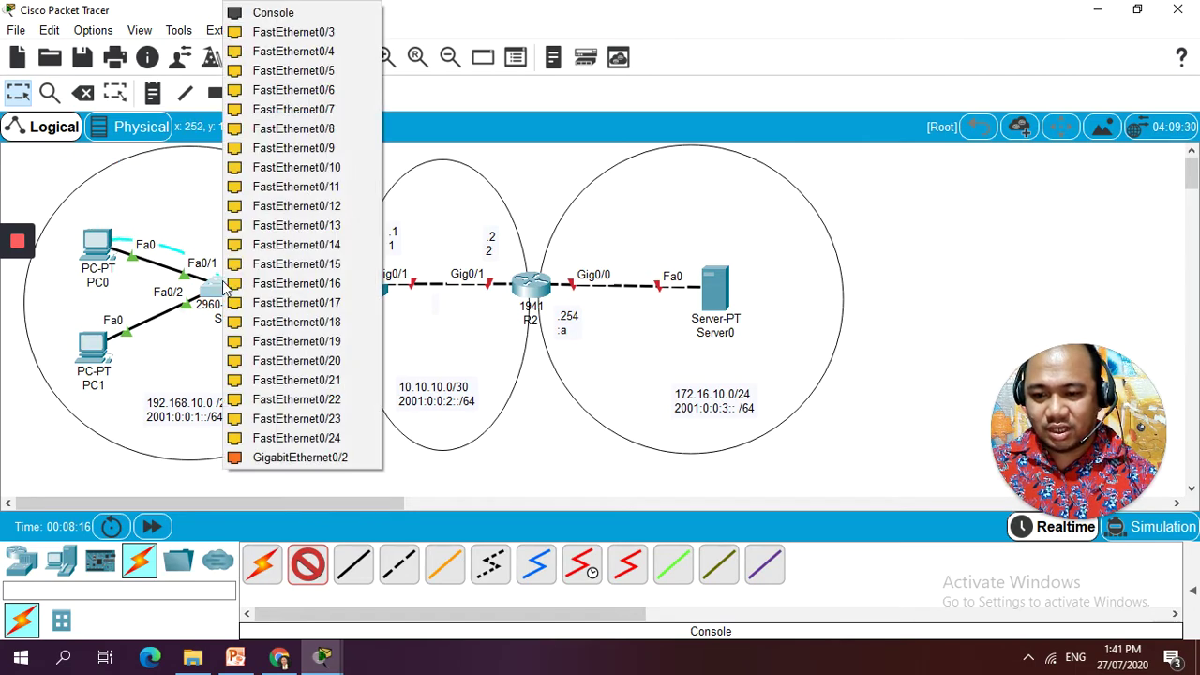
{"action": "left_click", "coordinate": [277, 19]}
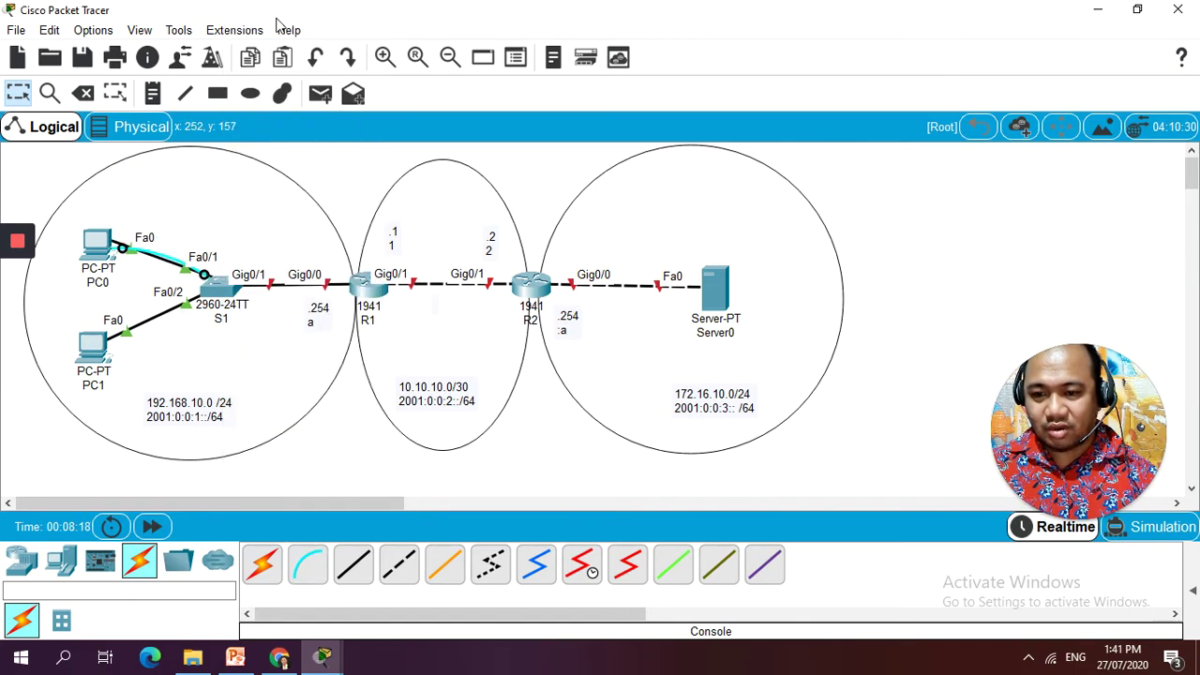
- Open a Terminal session from PC0 to switch S1 using the default connection settings and bring up the switch's command prompt
{"action": "left_click", "coordinate": [102, 242]}
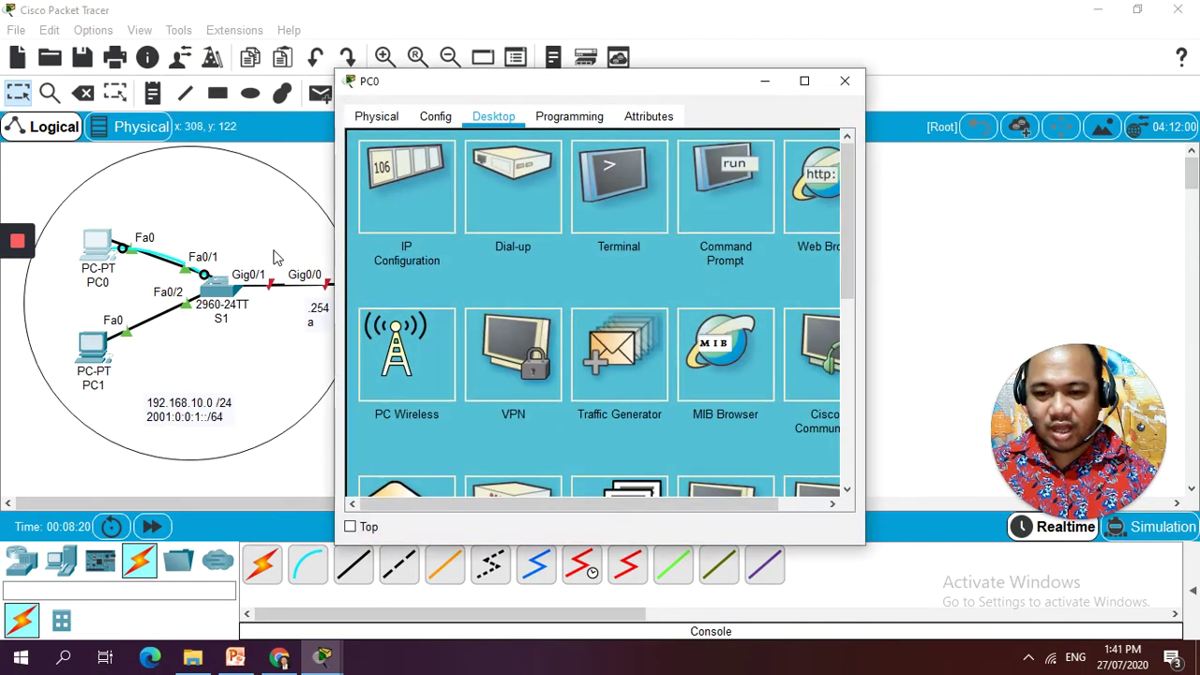
{"action": "left_click", "coordinate": [612, 199]}
{"action": "left_click", "coordinate": [798, 324]}
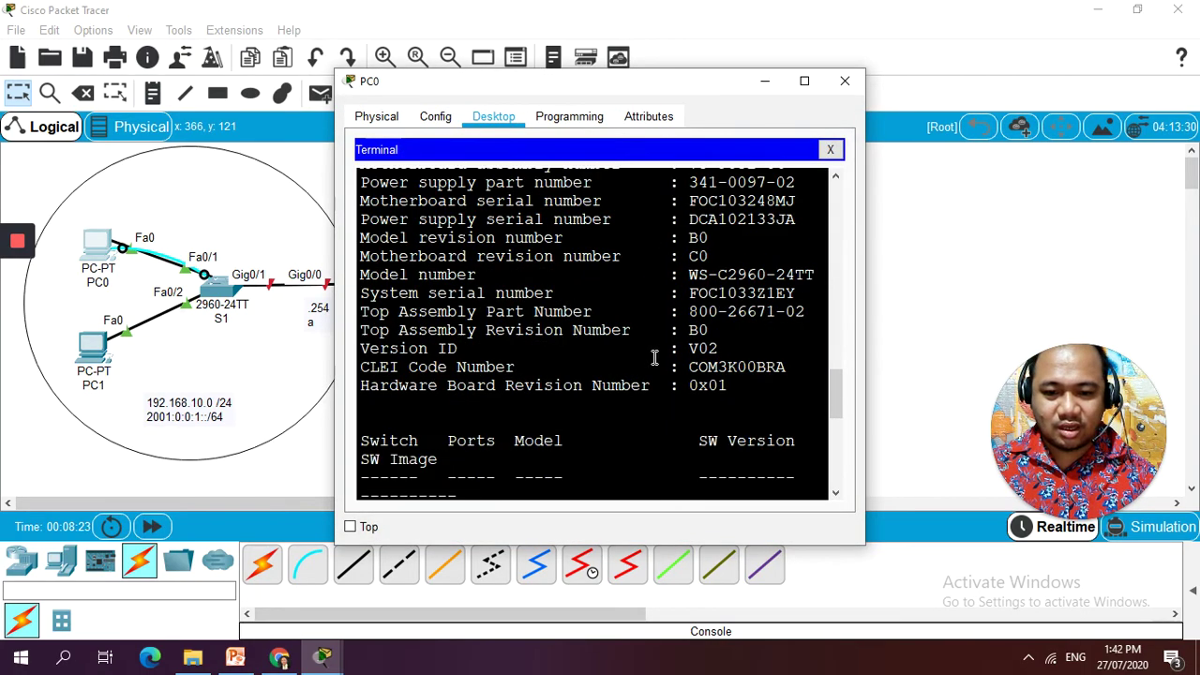
{"action": "key", "text": "Return"}
{"action": "key", "text": "Return"}
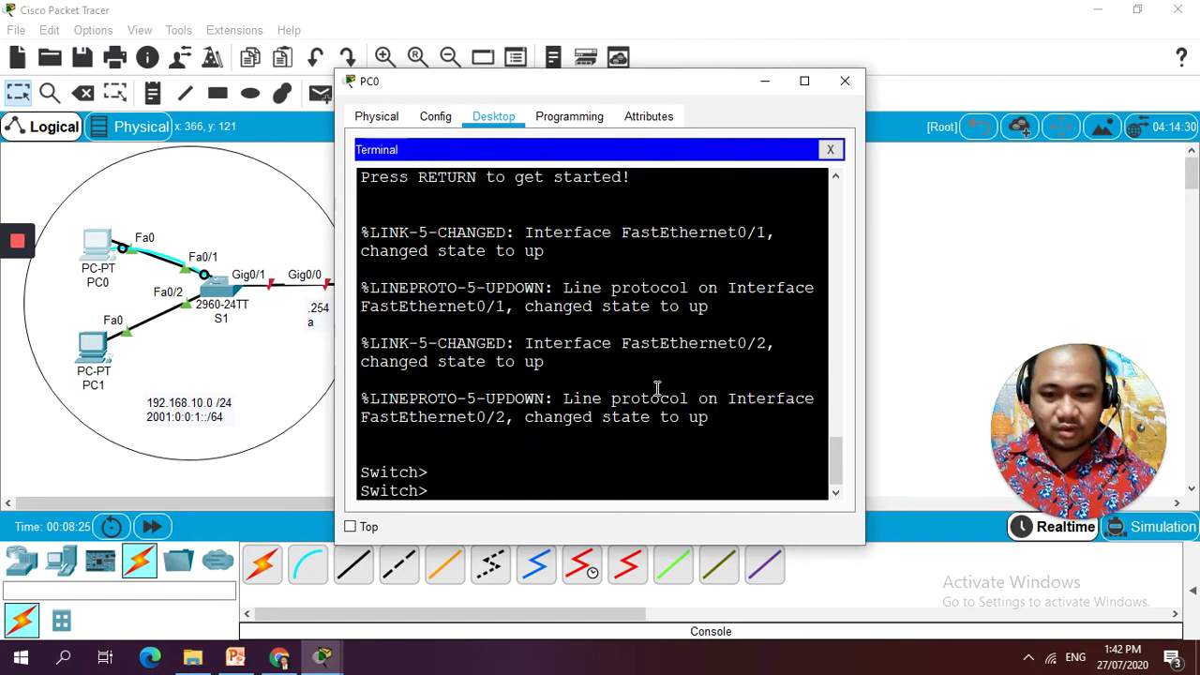
{"action": "key", "text": "Return"}
{"action": "key", "text": "Return"}
{"action": "key", "text": "Return"}
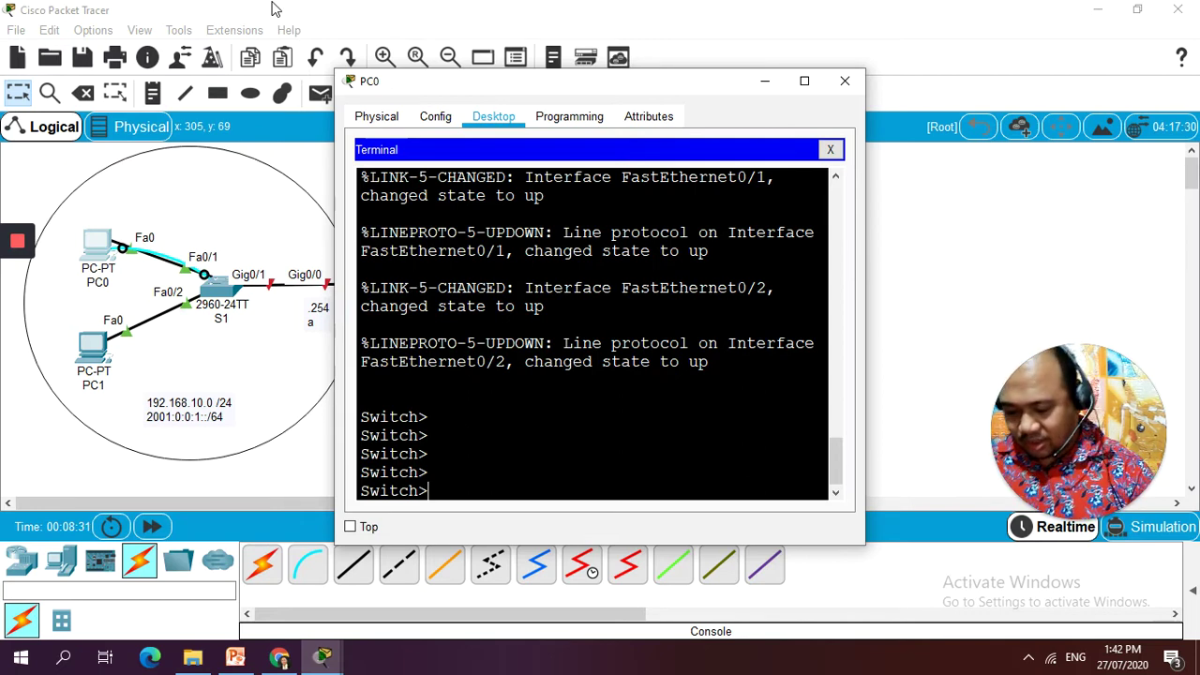
- Enter privileged mode with ena and global configuration mode with conf t on switch S1
{"action": "type", "text": "ena"}
{"action": "key", "text": "Return"}
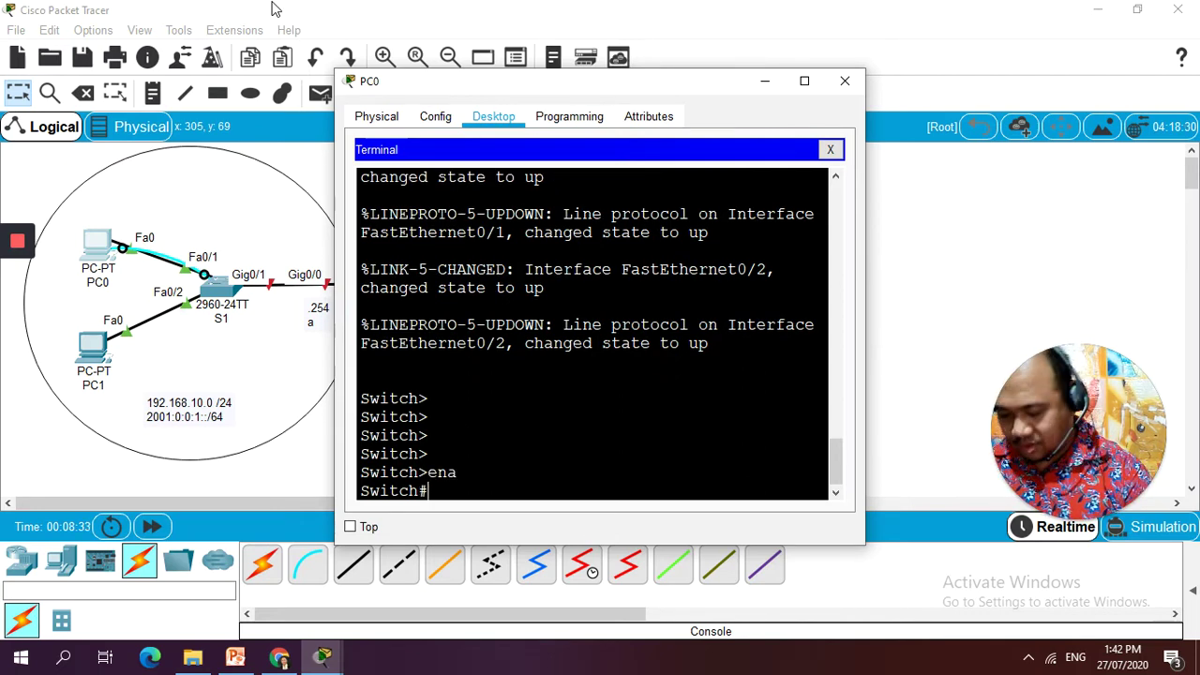
{"action": "type", "text": "conf"}
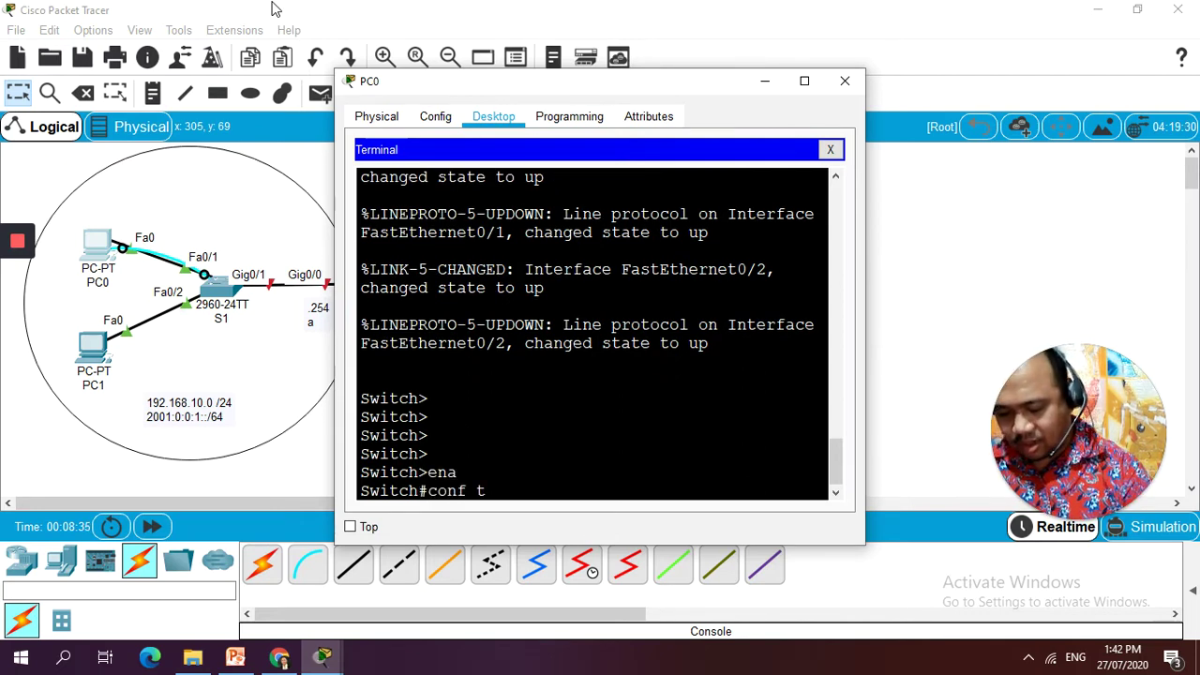
{"action": "type", "text": " t"}
{"action": "key", "text": "Return"}
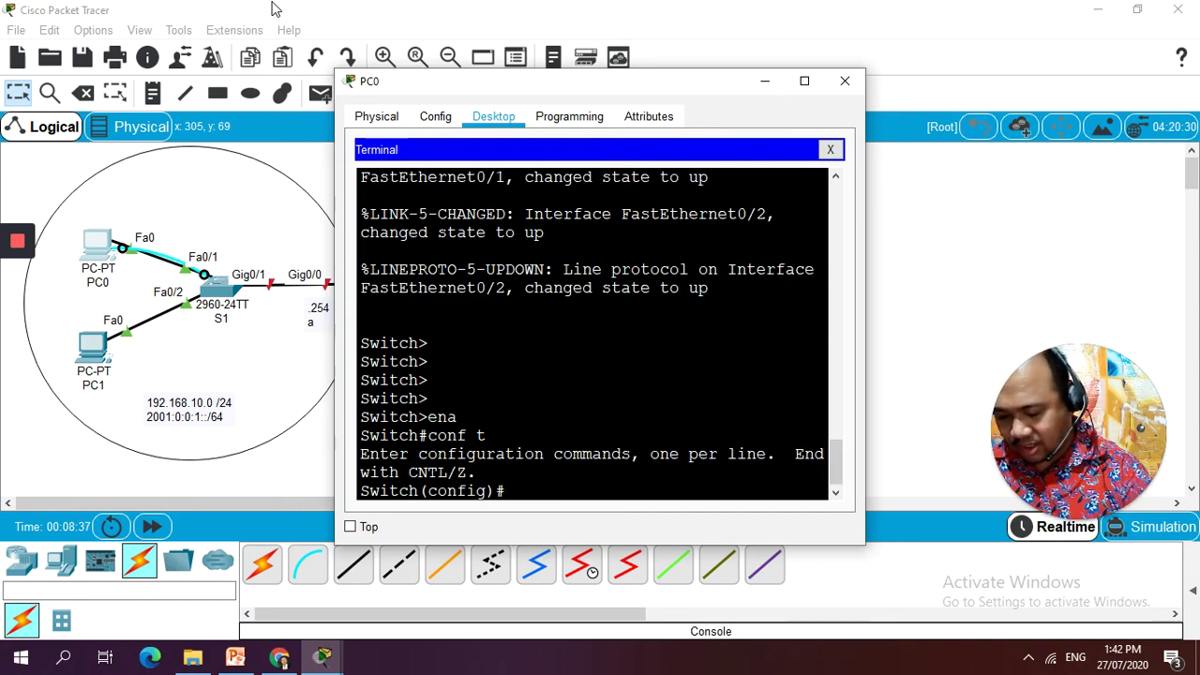